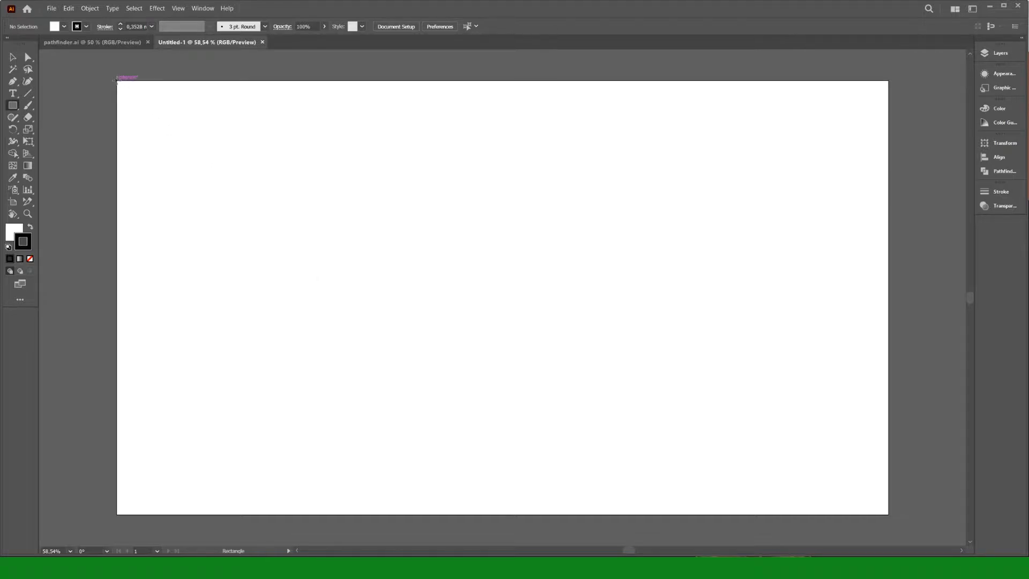
- Draw two stacked rectangles across the full 1920 px artboard width, about 796 px high for the sky and 284 px for the ground
drag(117, 81, 888, 400)
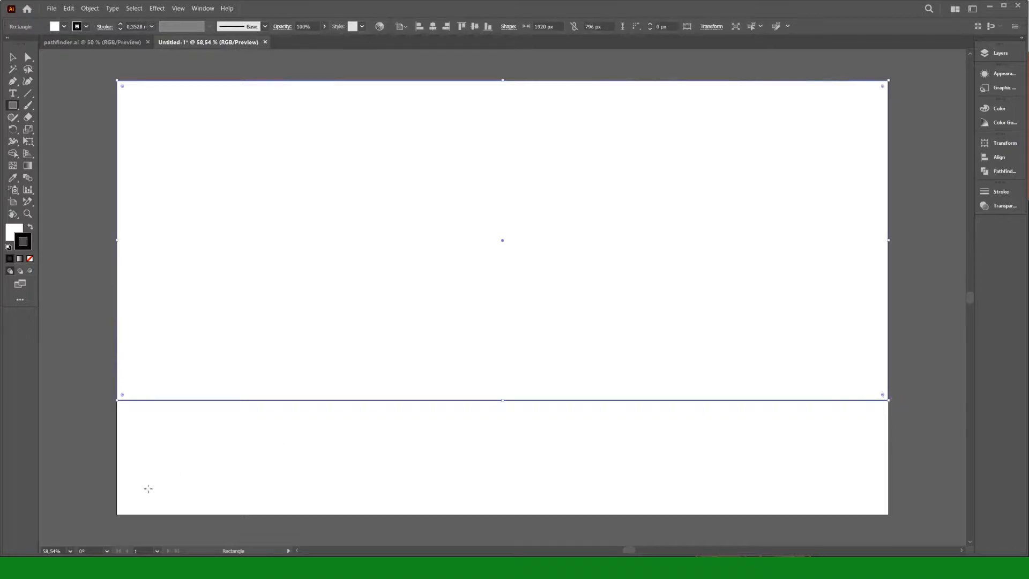
drag(117, 515, 888, 400)
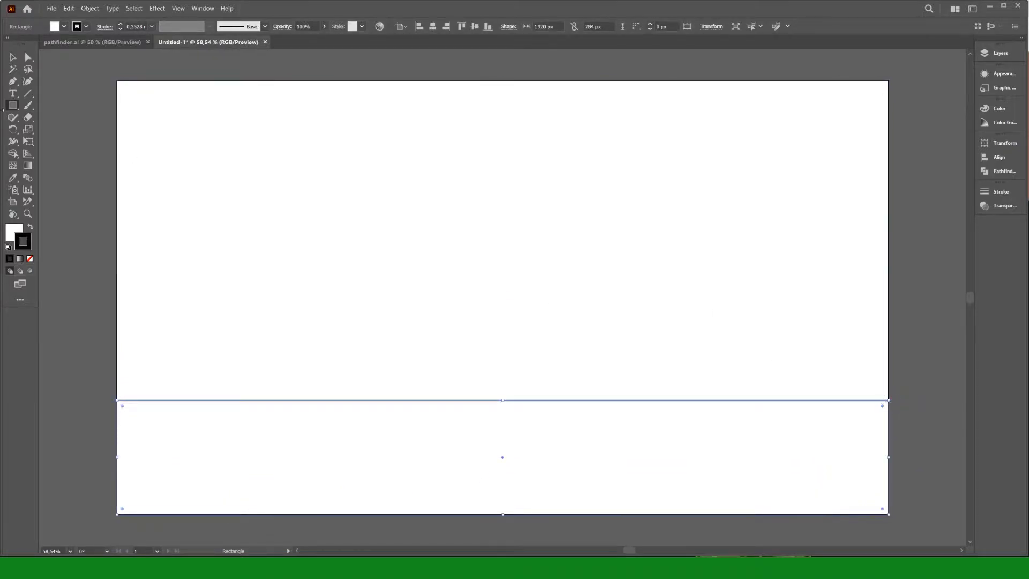
- Fill the upper sky rectangle with a bright blue
click(14, 56)
click(177, 136)
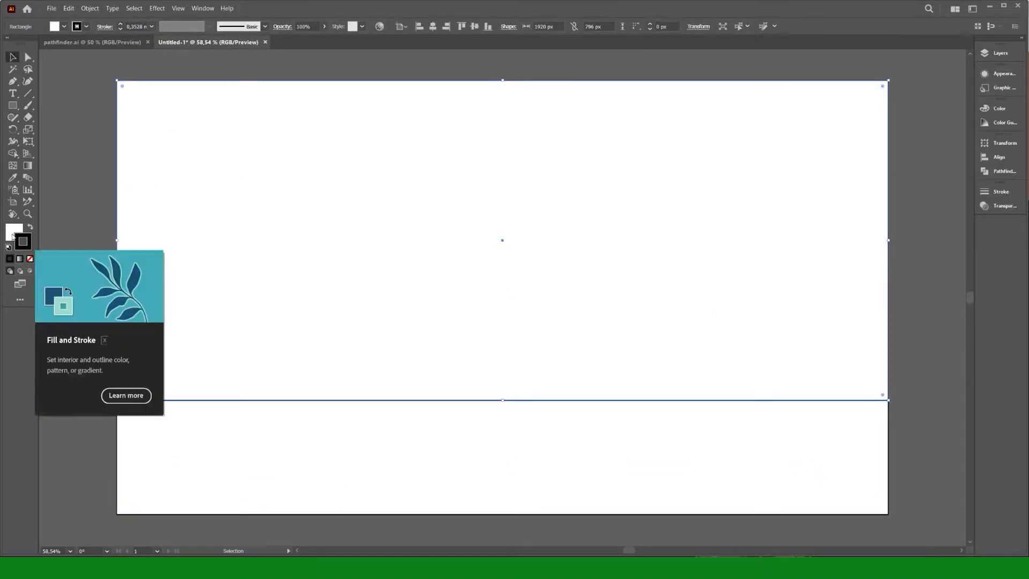
double_click(13, 237)
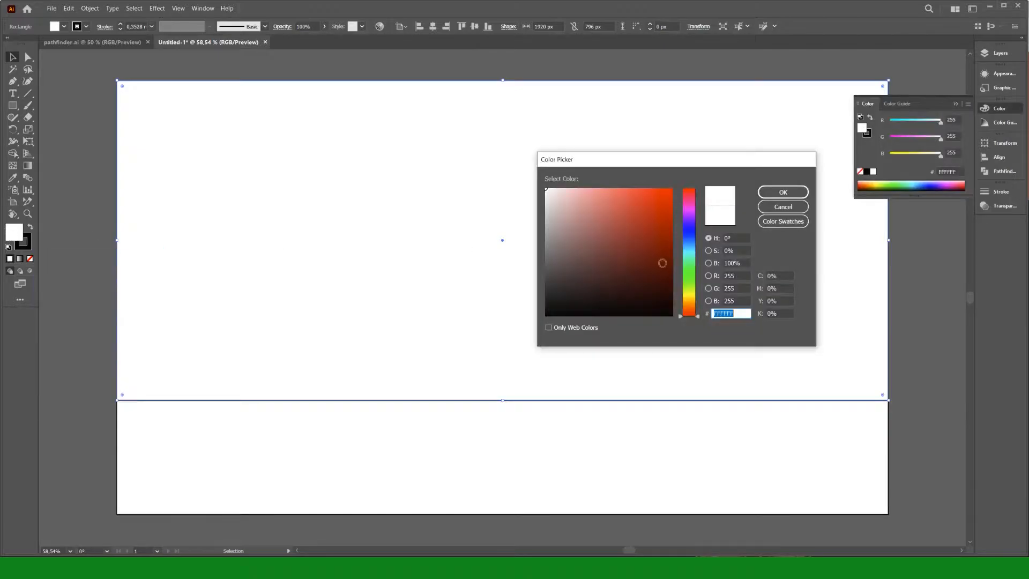
click(662, 189)
drag(692, 249, 693, 242)
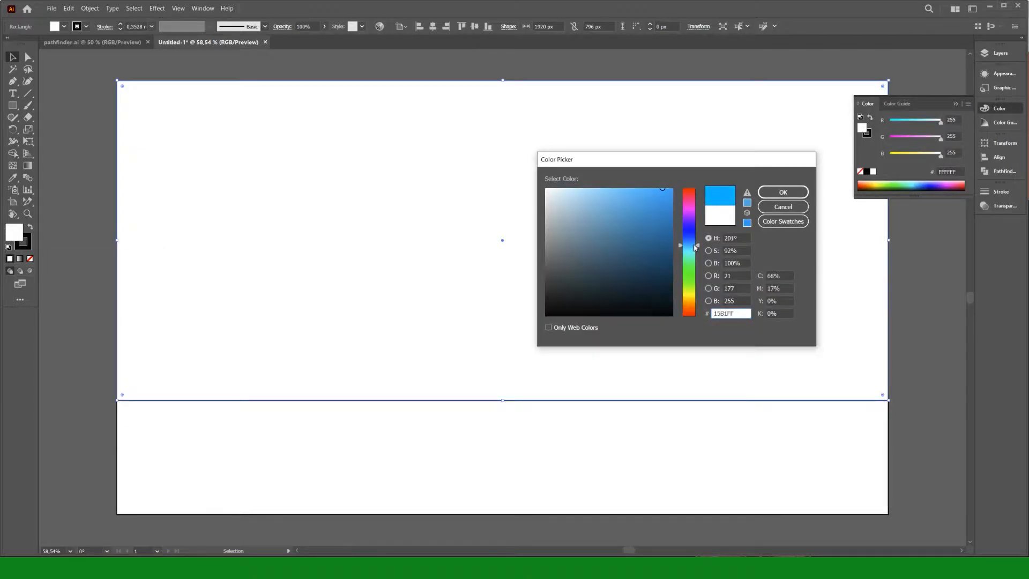
click(782, 196)
- Fill the lower ground rectangle with dark green #0F600F
click(595, 444)
double_click(14, 232)
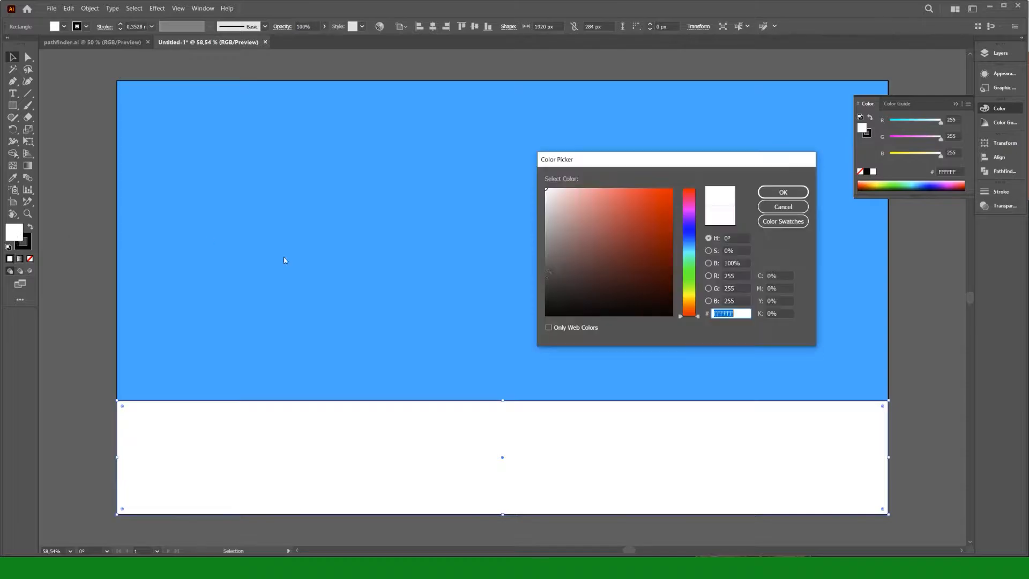
click(655, 267)
click(783, 191)
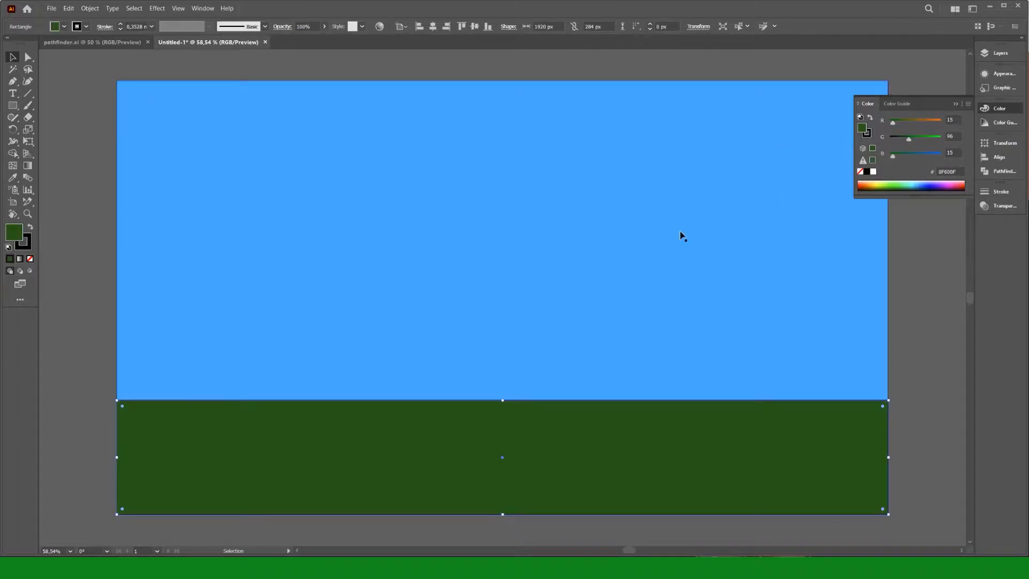
- Remove the stroke from both the sky and the ground rectangles and deselect them
shift+click(738, 336)
click(24, 247)
click(30, 258)
click(14, 238)
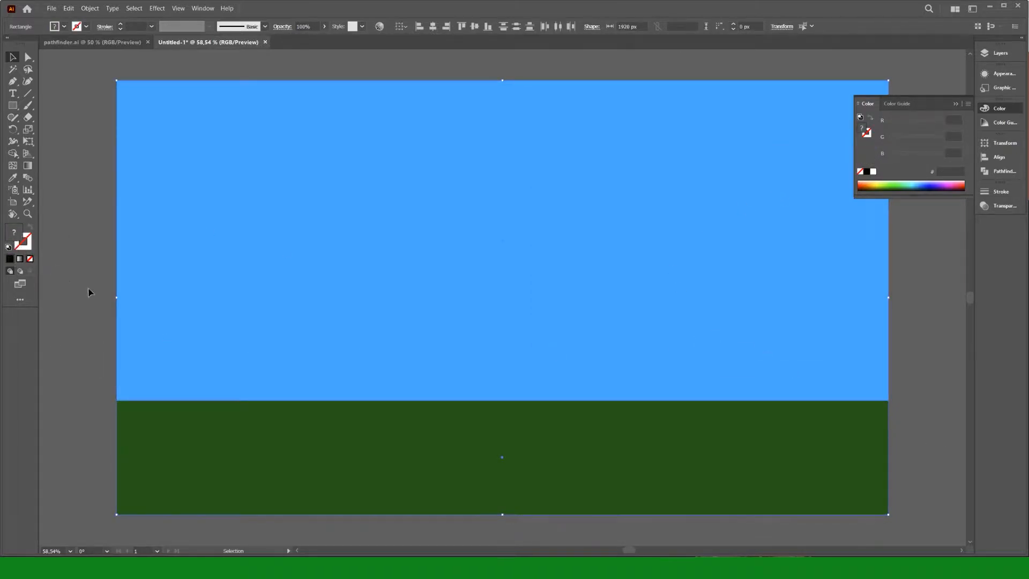
click(90, 292)
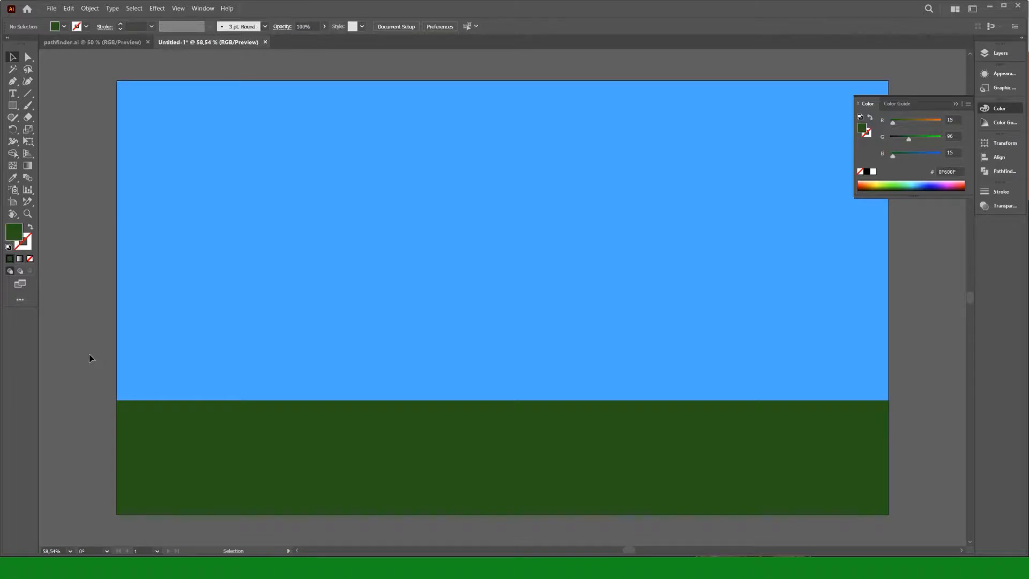
- Draw a full-width road rectangle about 1920 × 175 px over the green ground and fill it with grey #BCBCBC
click(13, 105)
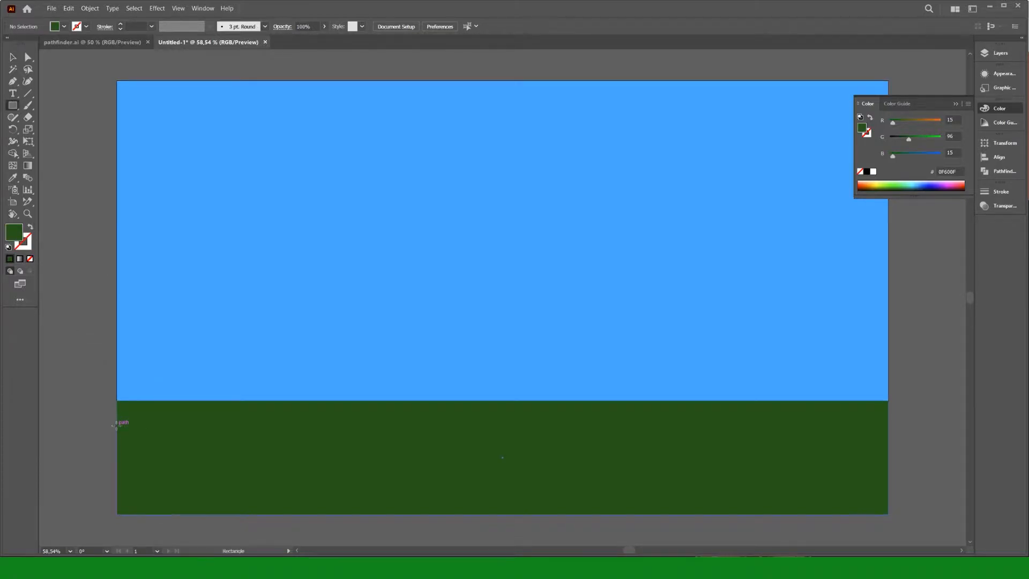
drag(118, 427, 890, 497)
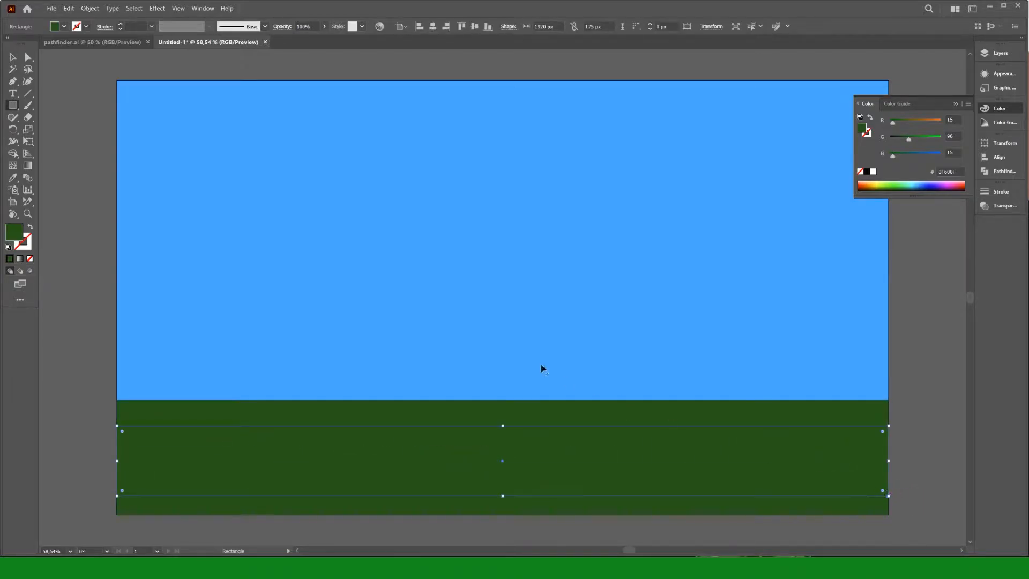
double_click(19, 236)
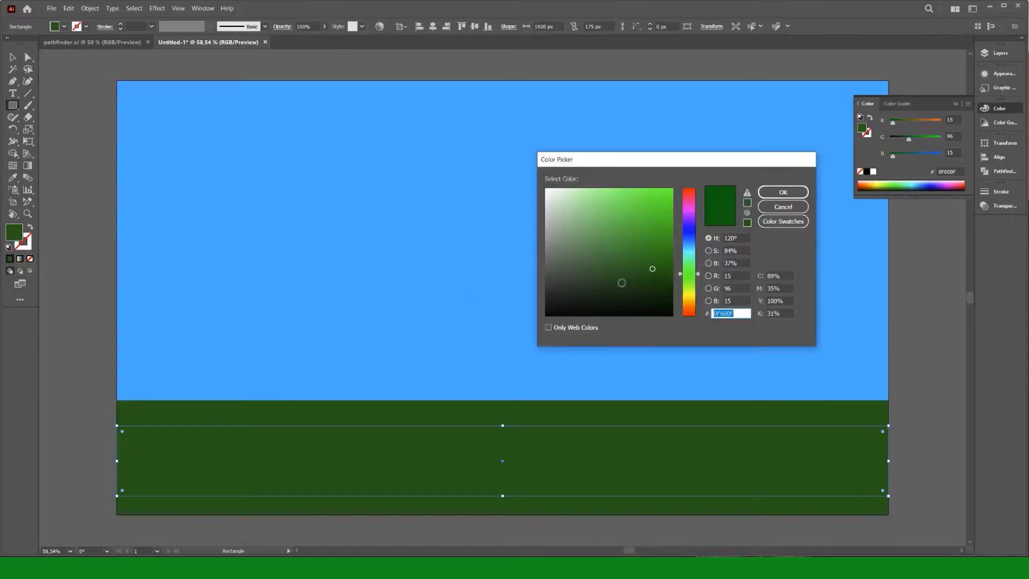
drag(547, 232, 536, 220)
click(783, 192)
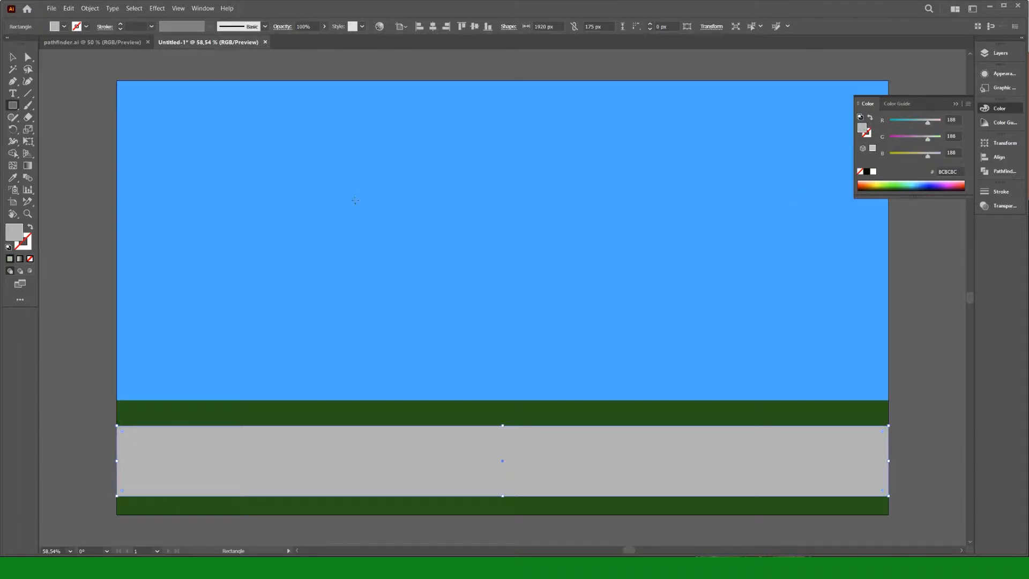
- Nudge the grey road slightly upward to center it within the green ground, then deselect it
click(15, 61)
click(66, 128)
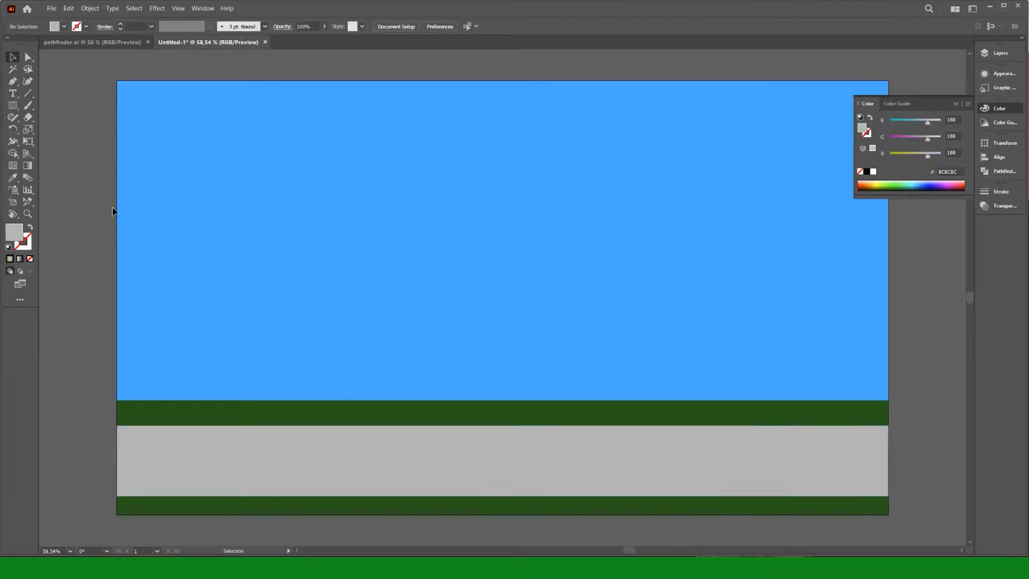
drag(252, 452, 253, 450)
click(74, 289)
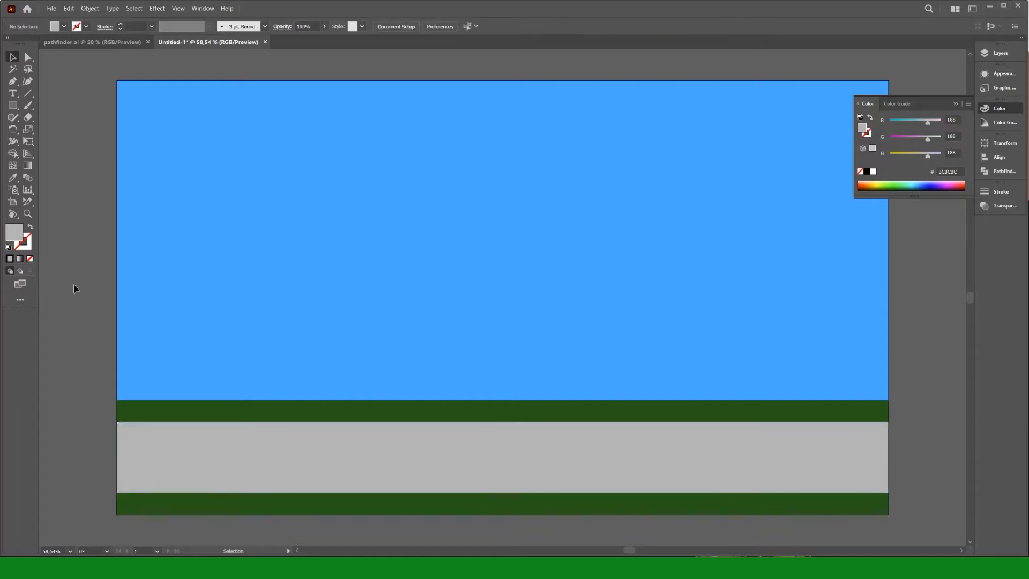
- Draw a small road marking rectangle about 144 × 22 px at the road's left end and fill it with white #FFFFFF
click(12, 106)
drag(125, 451, 183, 458)
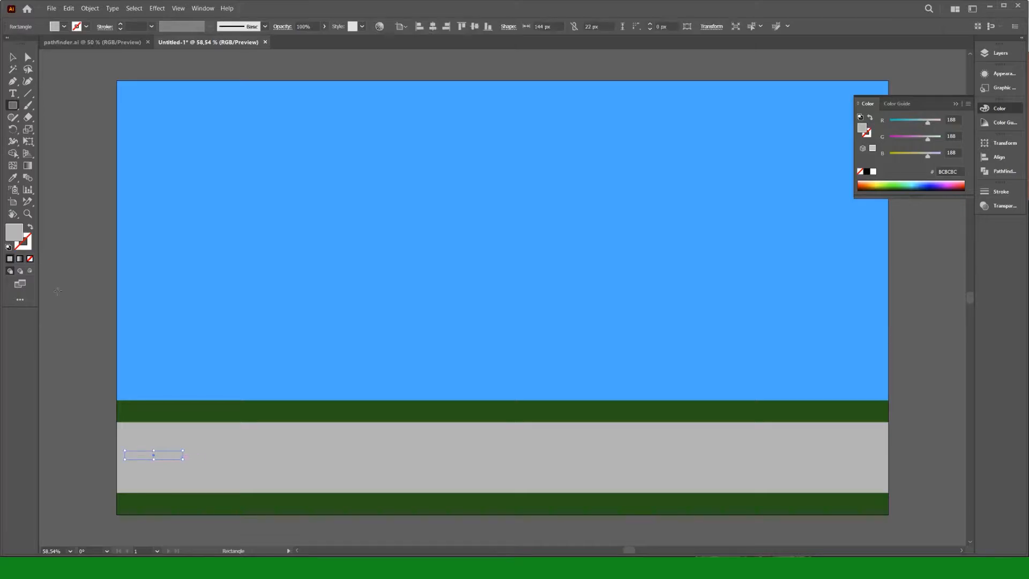
double_click(19, 231)
drag(556, 198, 545, 188)
click(765, 195)
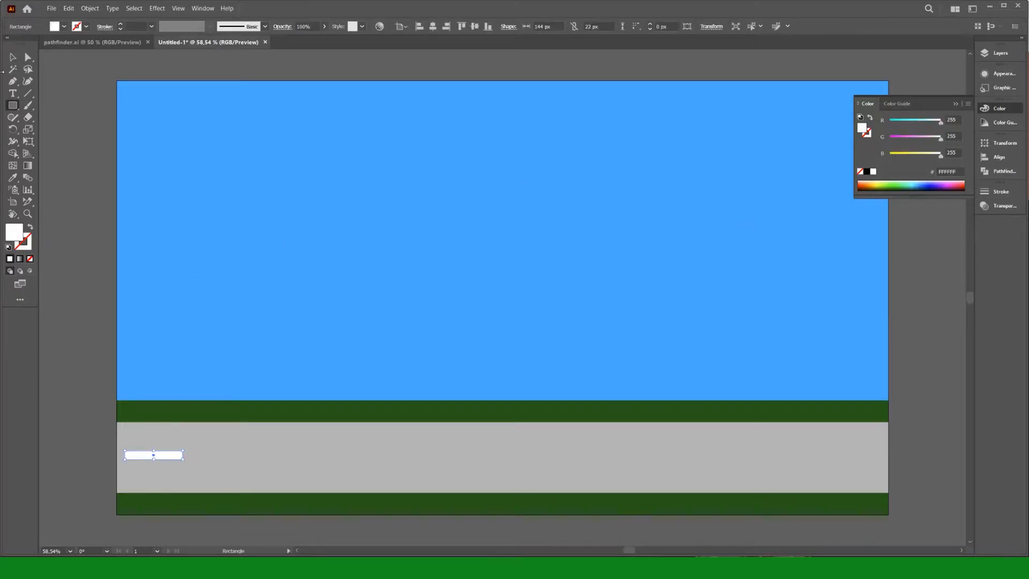
- Copy the white road marking to the right and repeat the copy at equal spacing for eight markings along the road
click(12, 57)
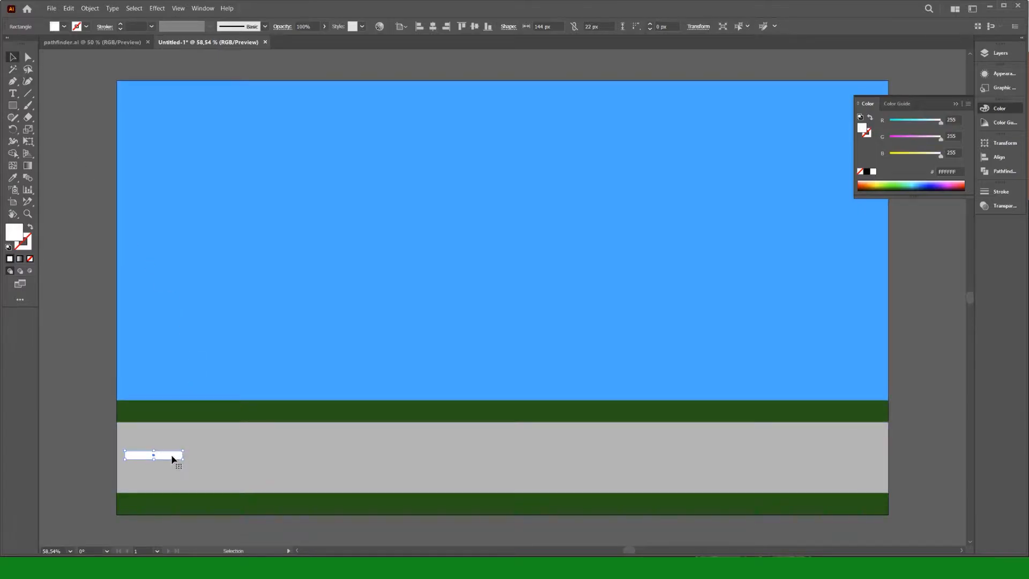
drag(172, 458, 269, 462)
key(ctrl+d)
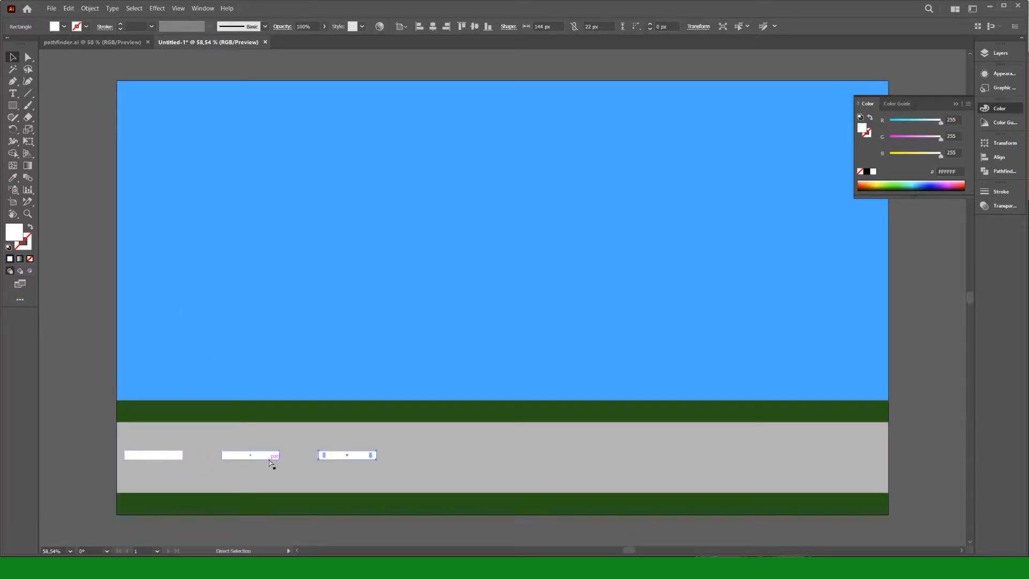
key(ctrl+d)
key(ctrl+d)
key(ctrl+d)
key(ctrl+d)
key(ctrl+d)
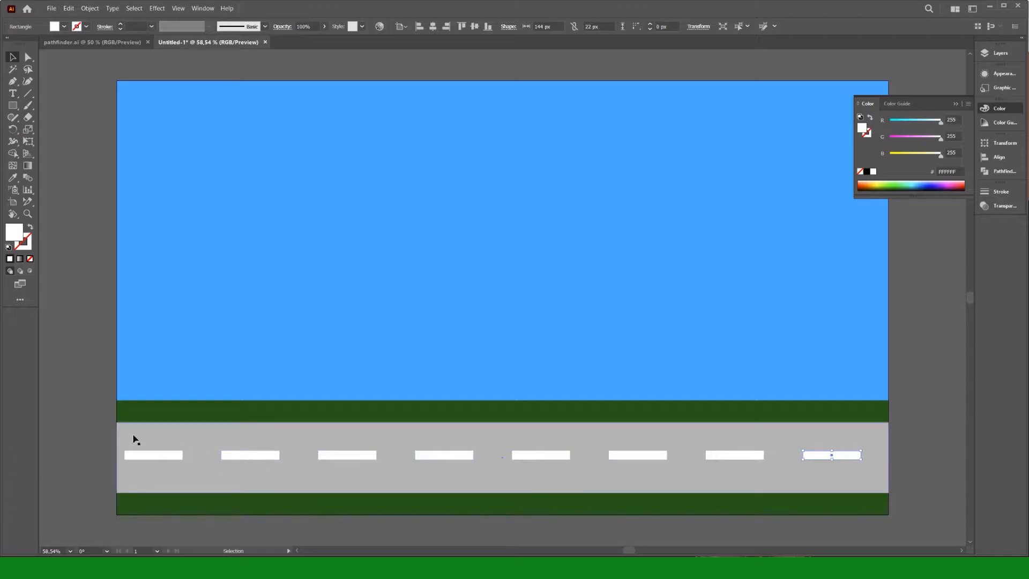
- Delete all the white road markings while keeping the road and ground
drag(86, 449, 895, 469)
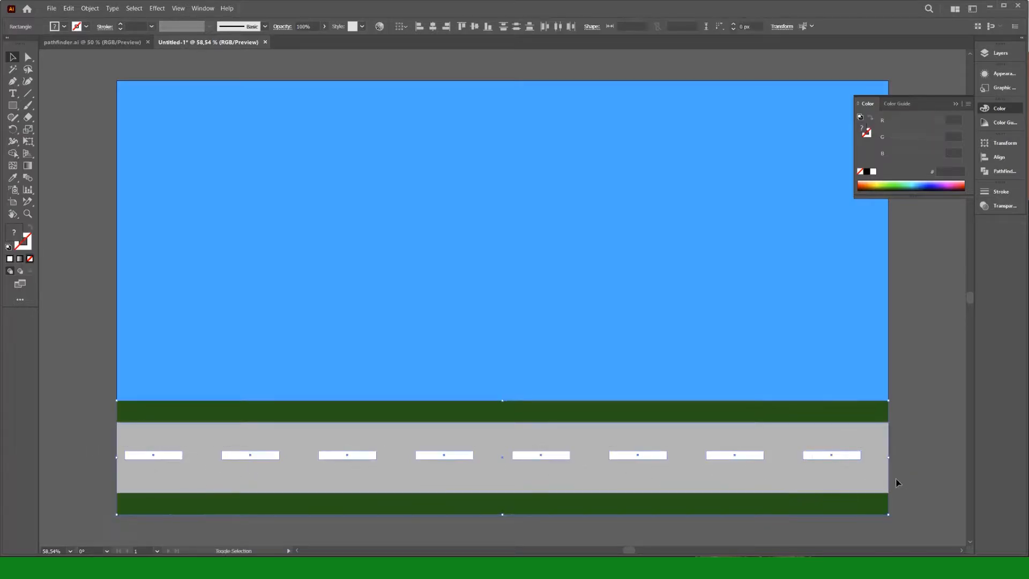
shift+click(252, 510)
key(Delete)
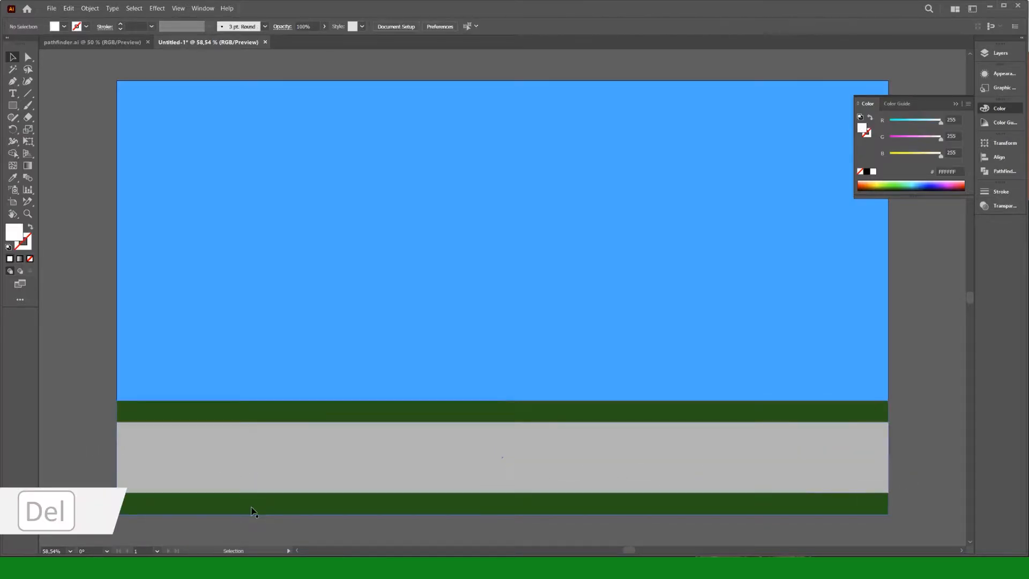
- Draw a horizontal 1920 px line along the middle of the road and set its stroke weight to 4 mm
click(28, 95)
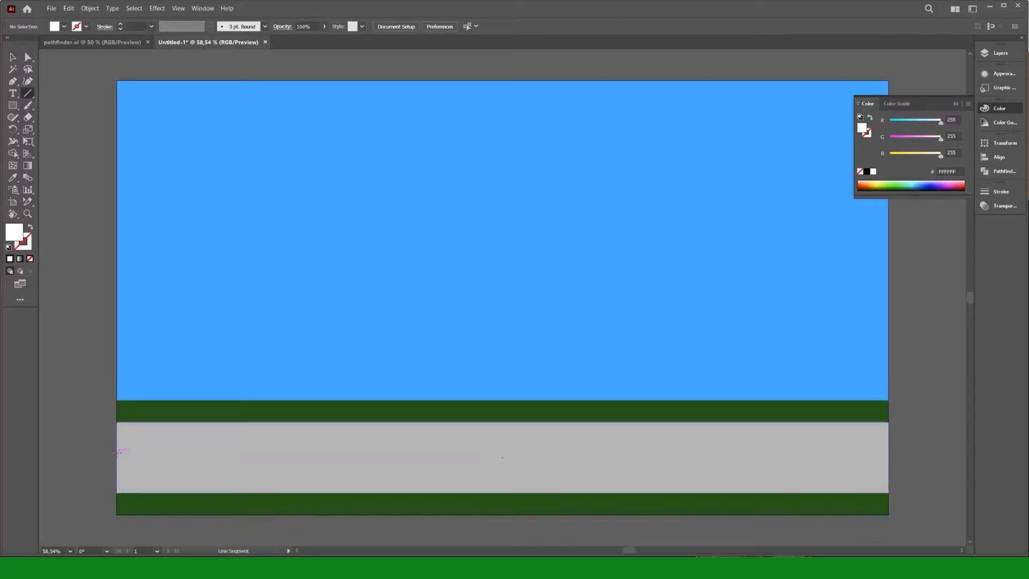
drag(117, 453, 888, 450)
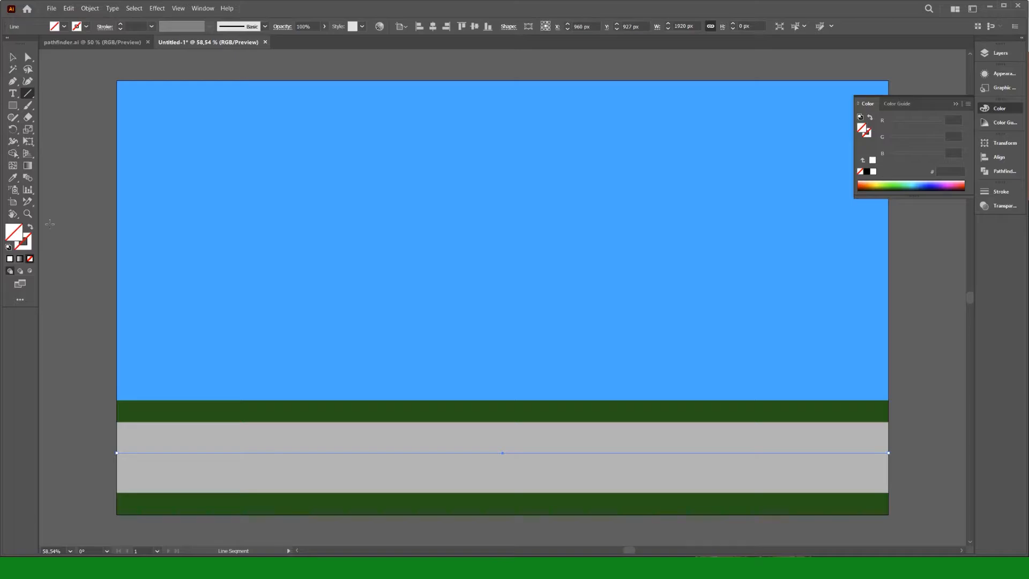
click(120, 24)
click(120, 24)
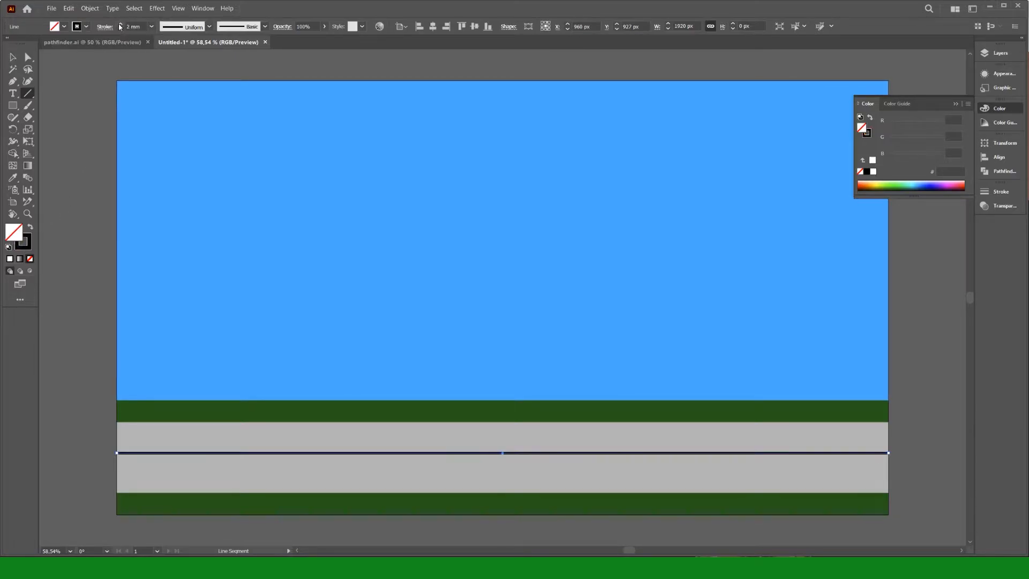
click(120, 24)
click(120, 24)
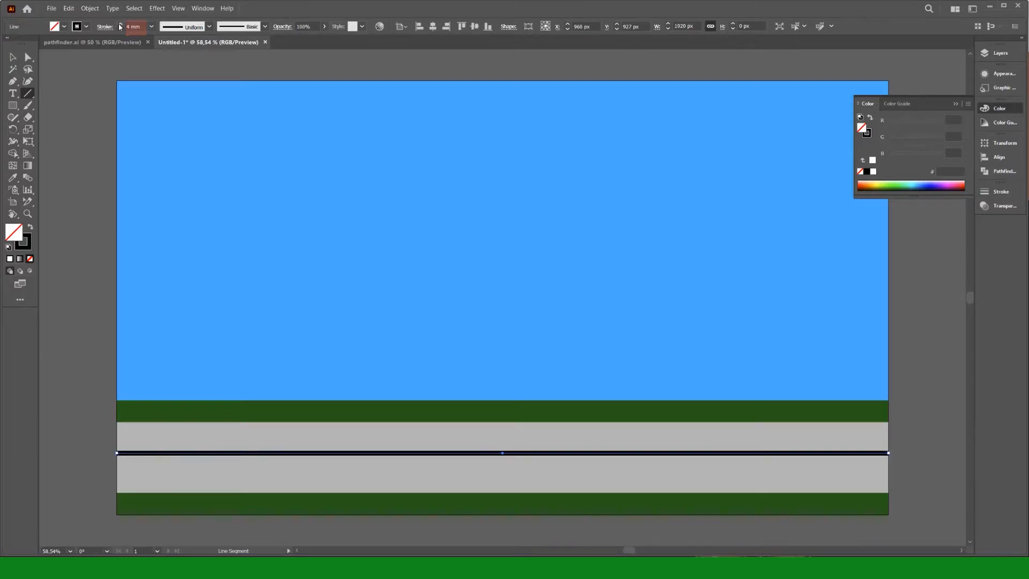
- Display the Stroke settings for the selected center line
click(202, 8)
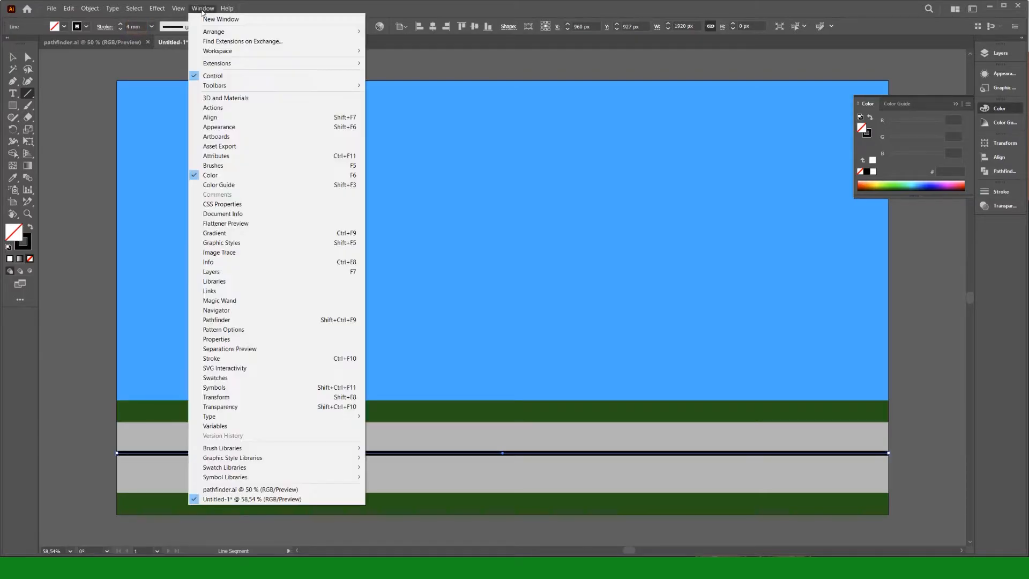
click(256, 358)
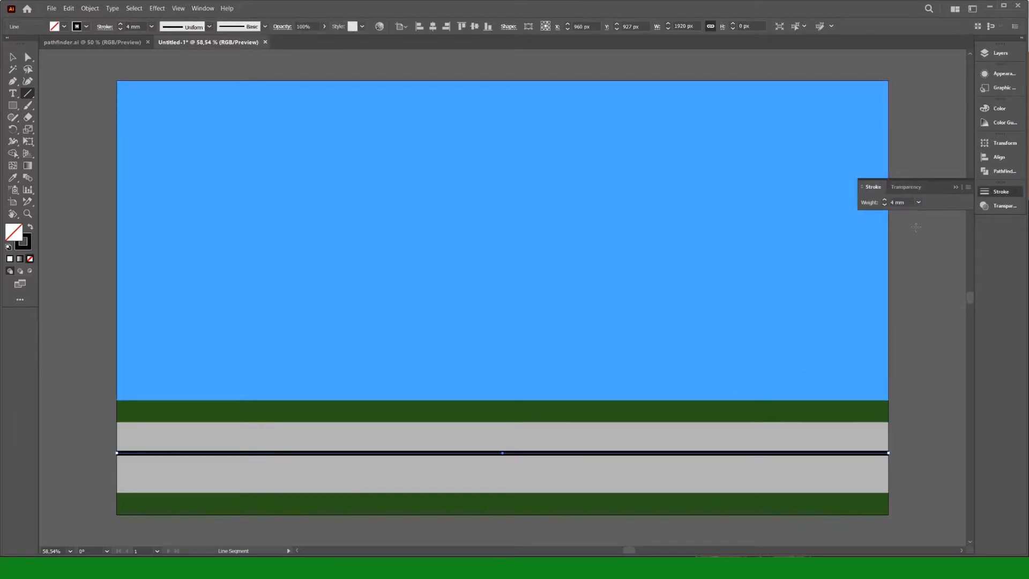
- Check which measurement unit is assigned to strokes in the Units preferences, without changing it
click(69, 9)
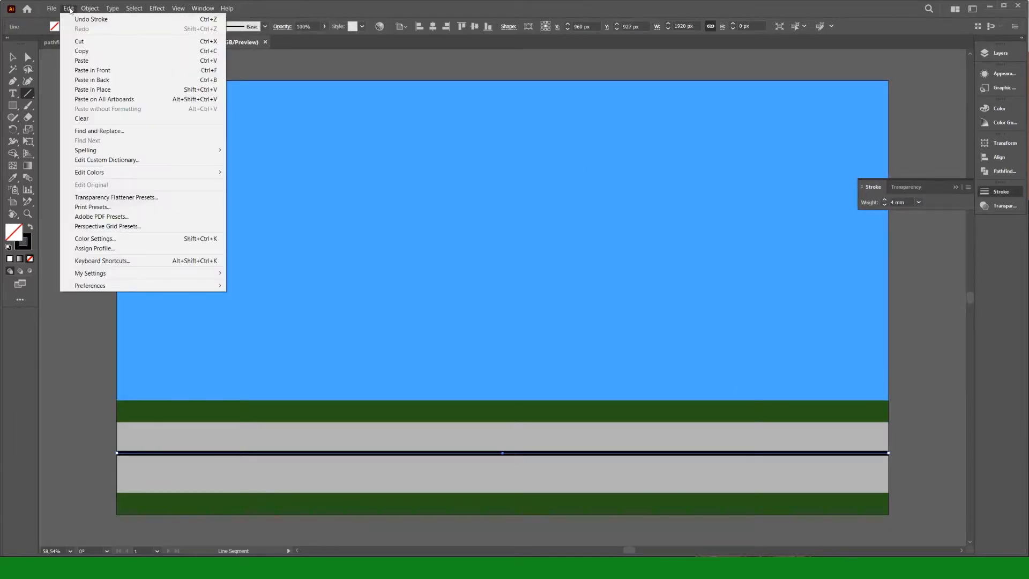
mouse_move(145, 288)
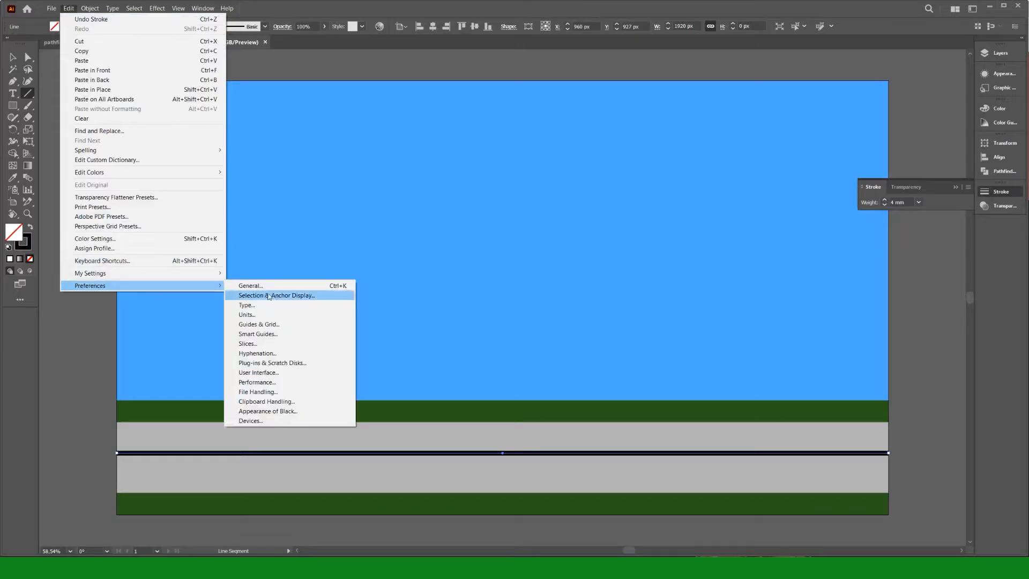
click(293, 314)
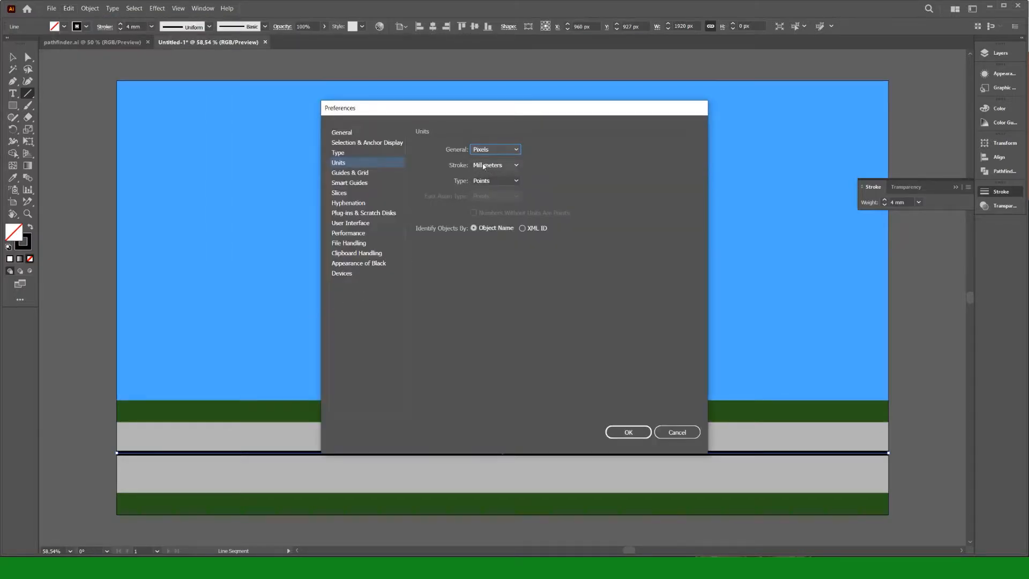
click(489, 167)
click(490, 166)
click(678, 431)
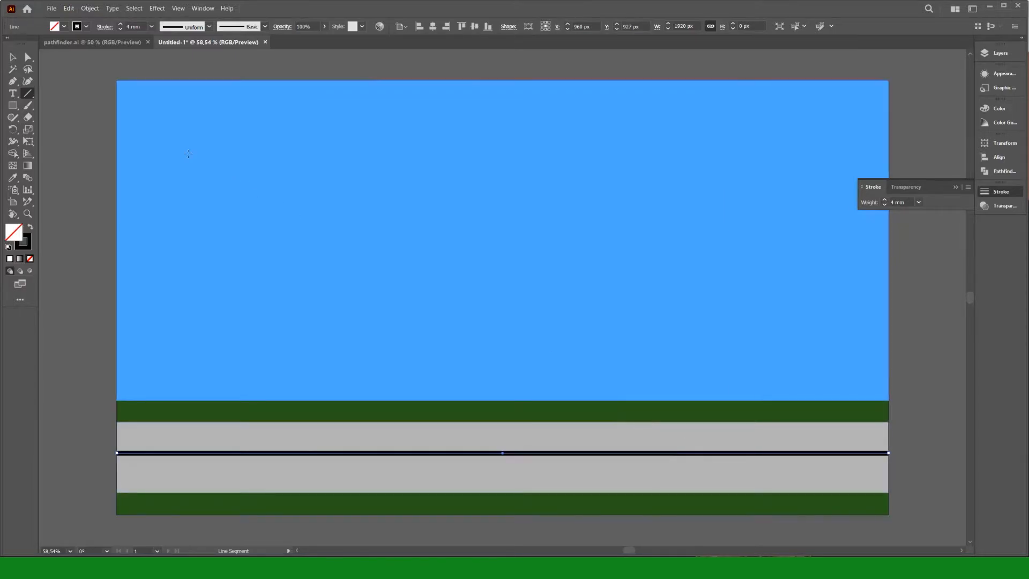
- Turn the road's center line into a dashed line, lengthening the dashes and setting the gap to roughly match the dash length
click(101, 28)
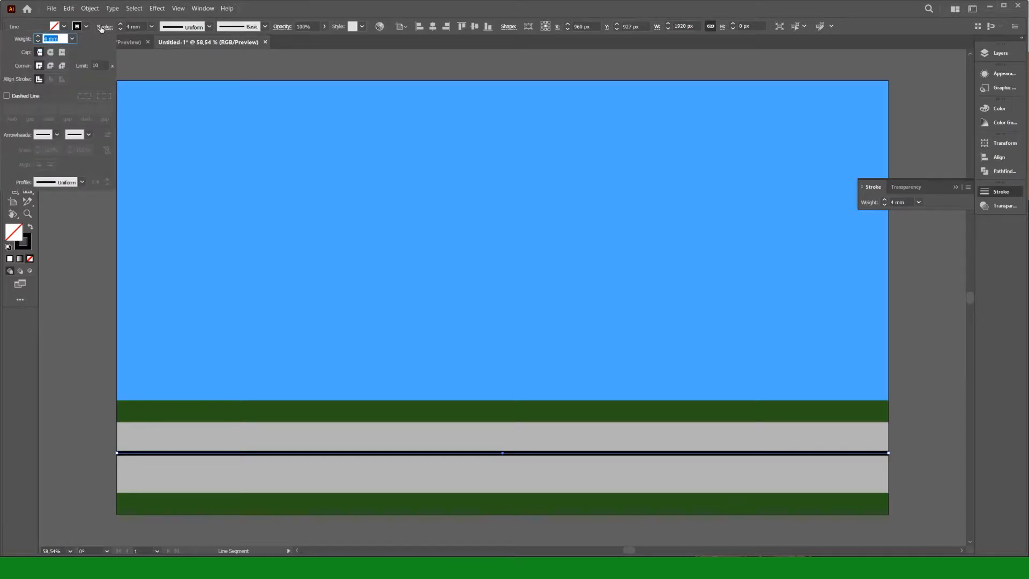
click(25, 98)
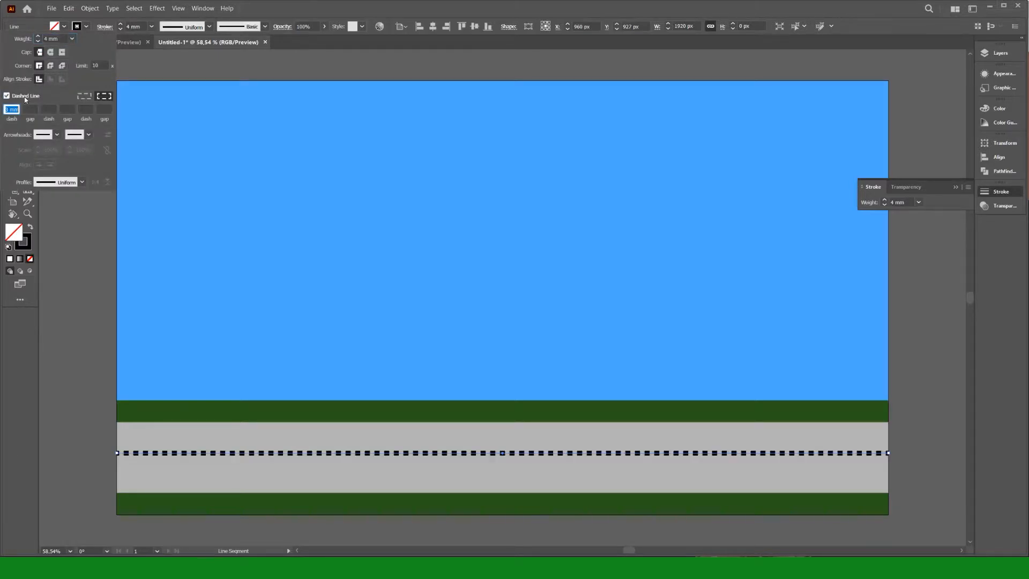
scroll(12, 109, up, 20)
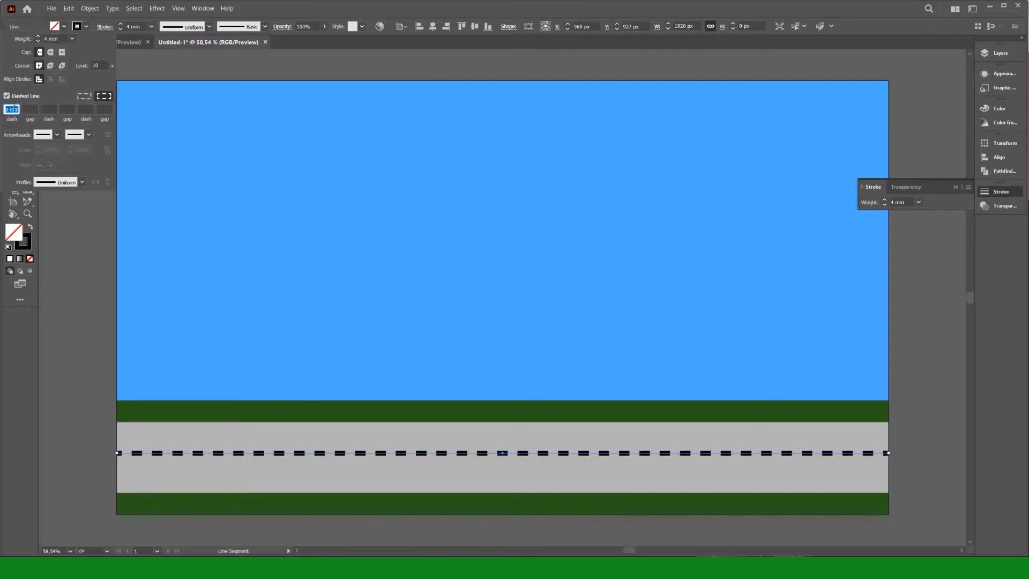
scroll(12, 108, up, 15)
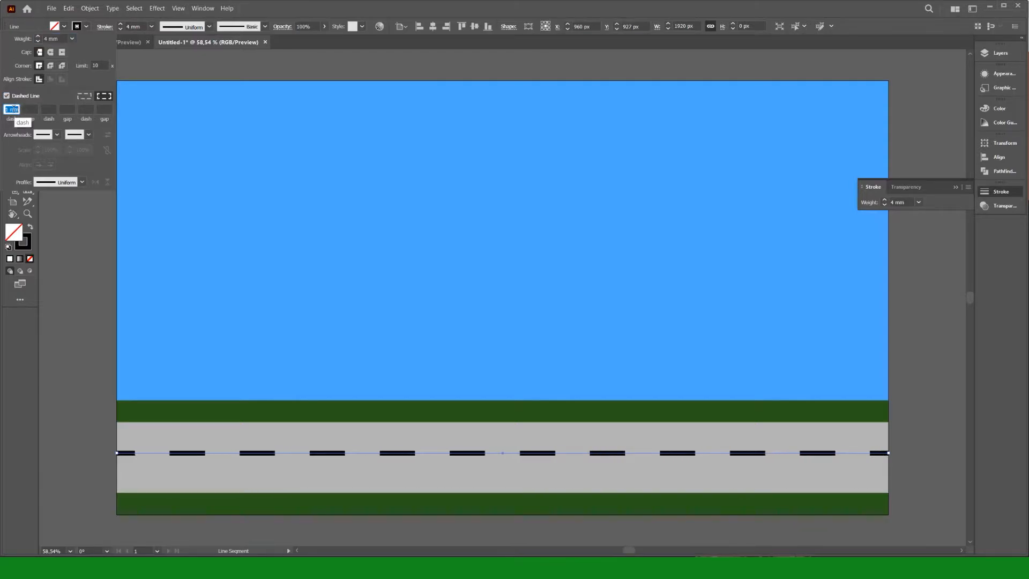
click(28, 110)
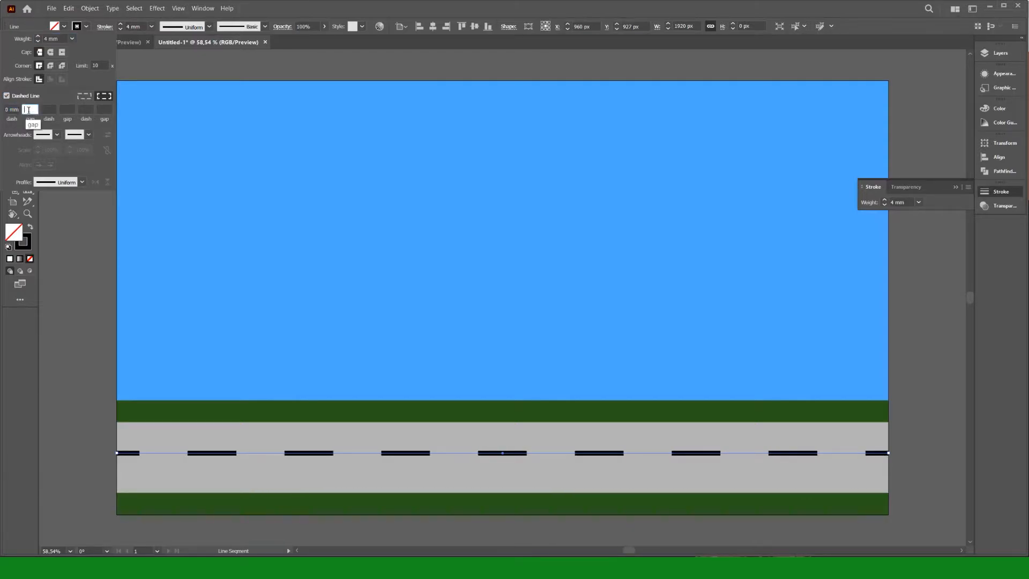
scroll(29, 110, down, 6)
scroll(28, 110, up, 2)
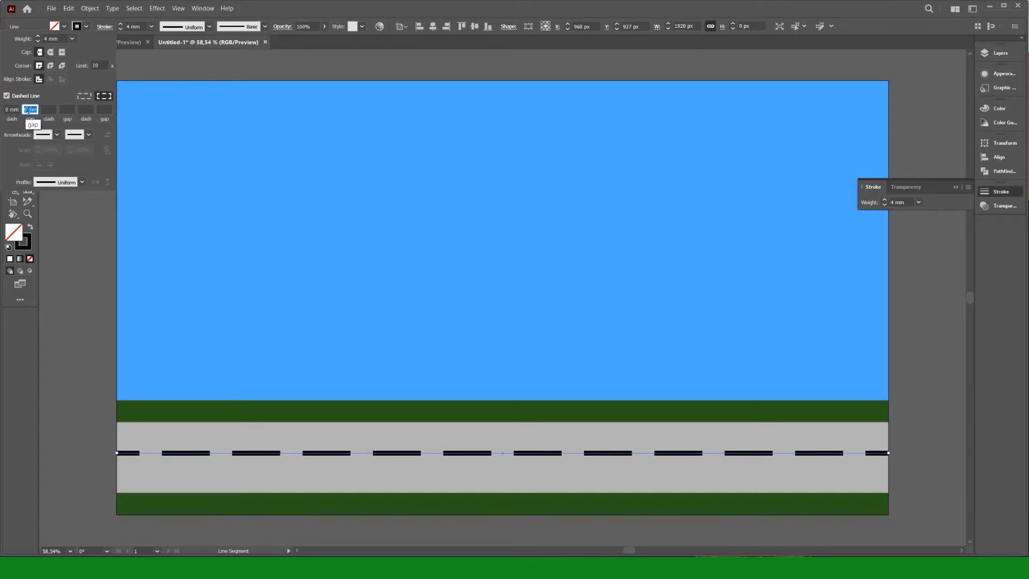
scroll(28, 110, up, 2)
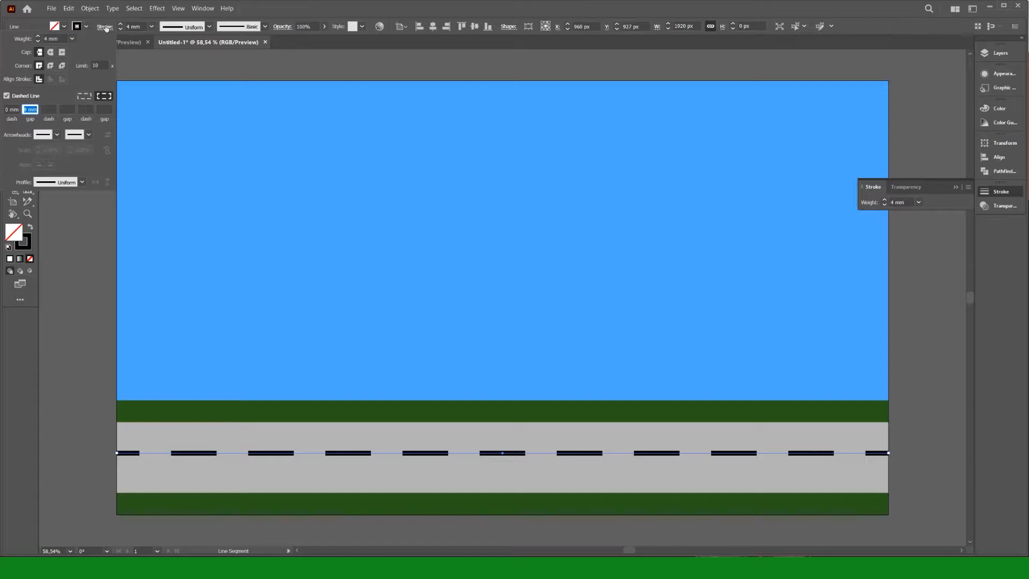
click(104, 26)
- Set the dashed center line's stroke color to white, FFFFFF
double_click(30, 245)
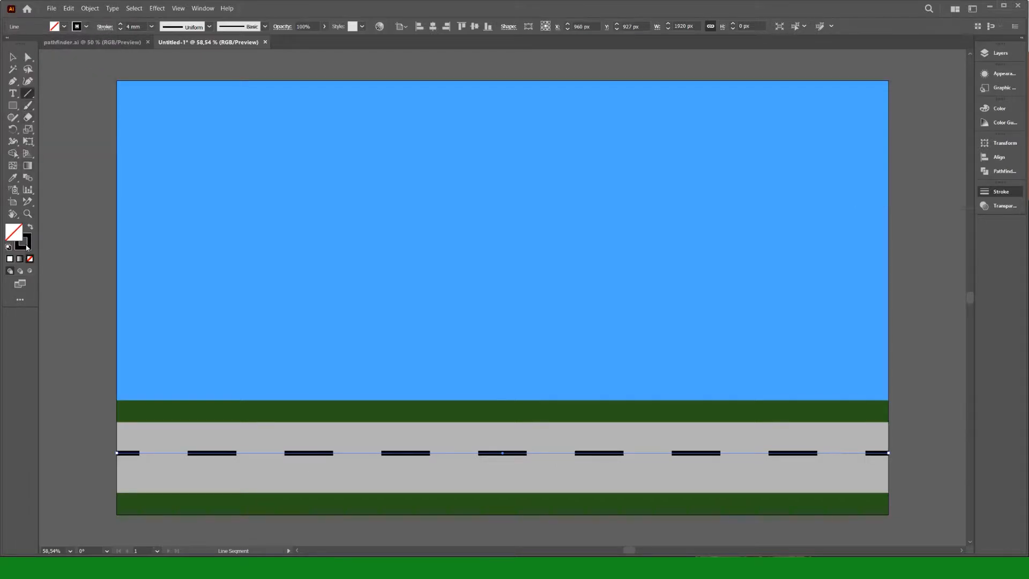
text(ffffff)
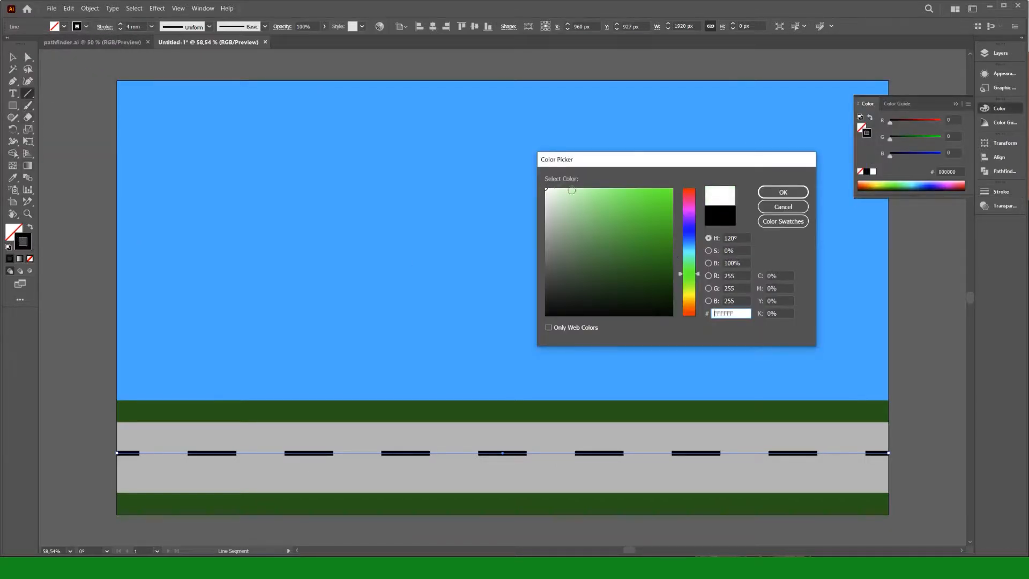
click(769, 192)
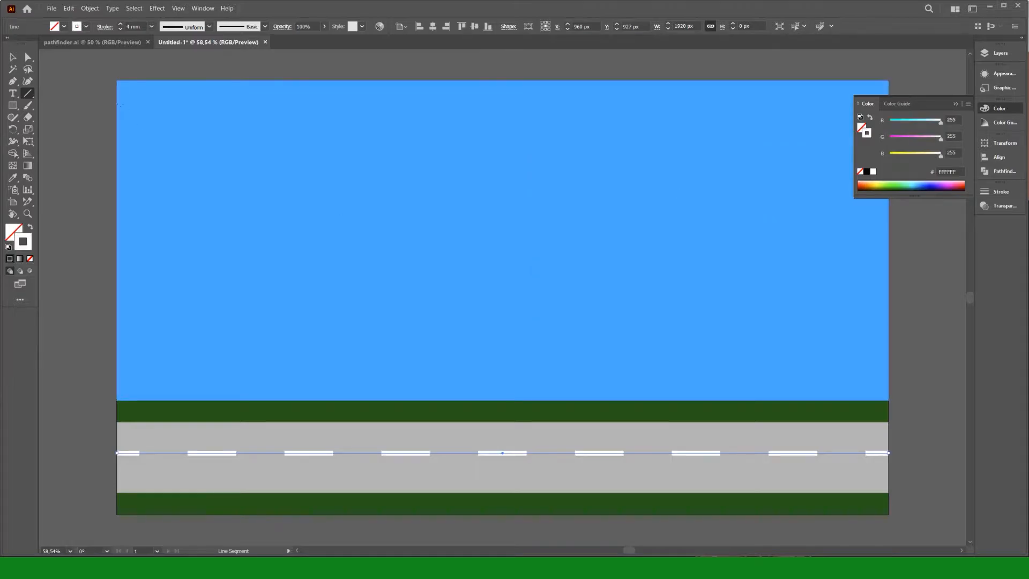
- Select all the artwork, including sky, ground, road and center line, and lock it
key(v)
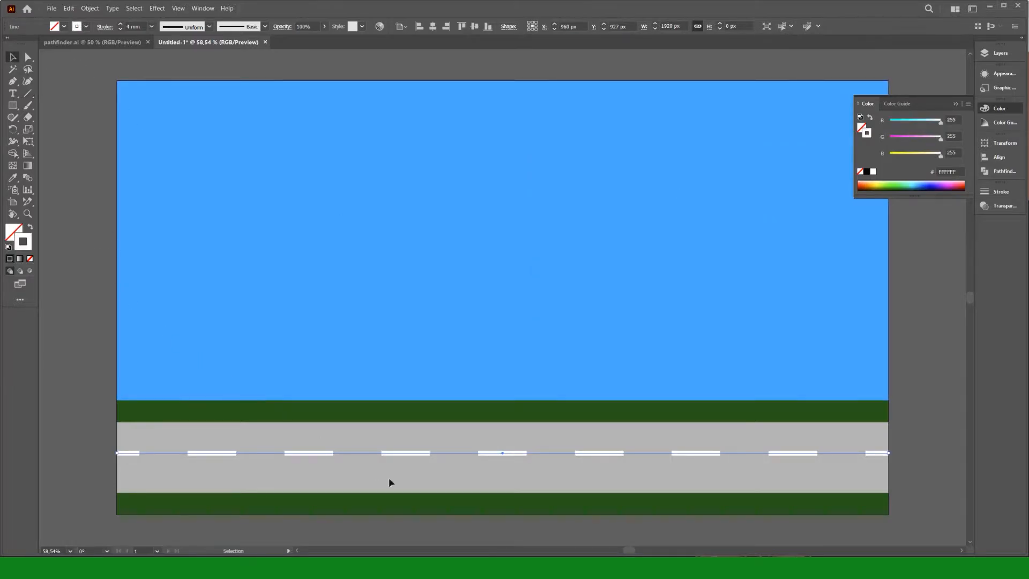
key(ctrl+a)
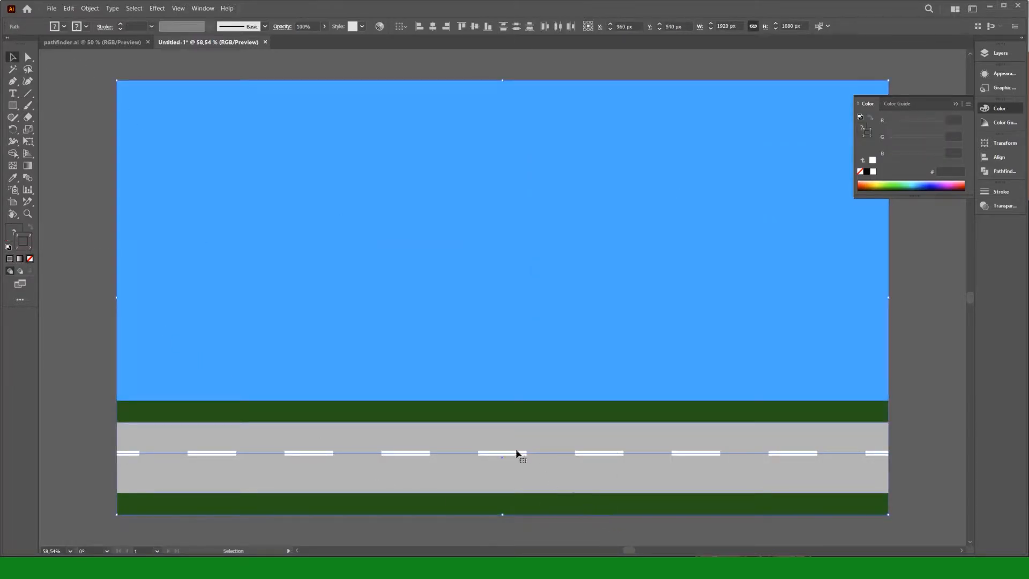
click(90, 9)
mouse_move(105, 70)
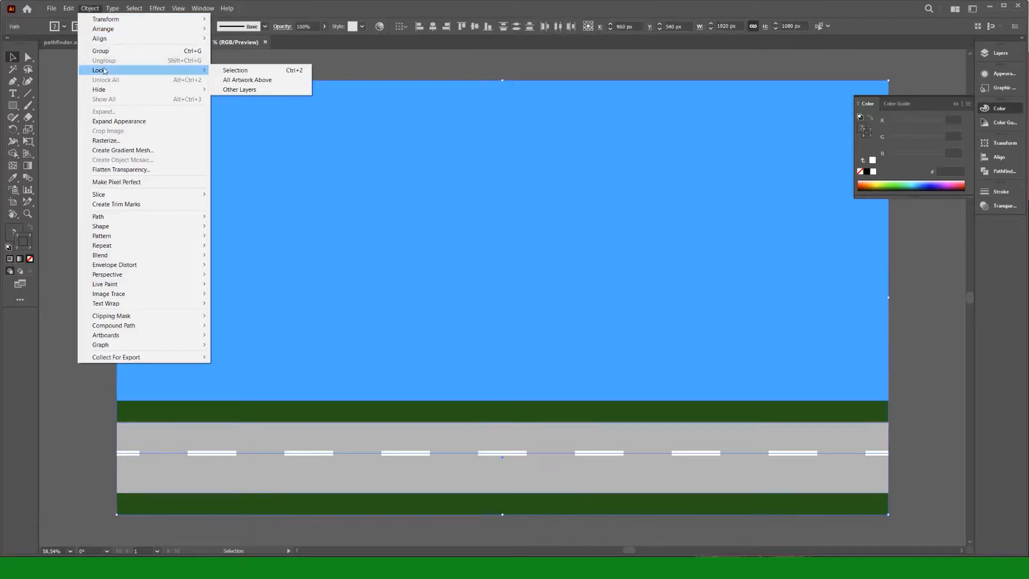
click(235, 70)
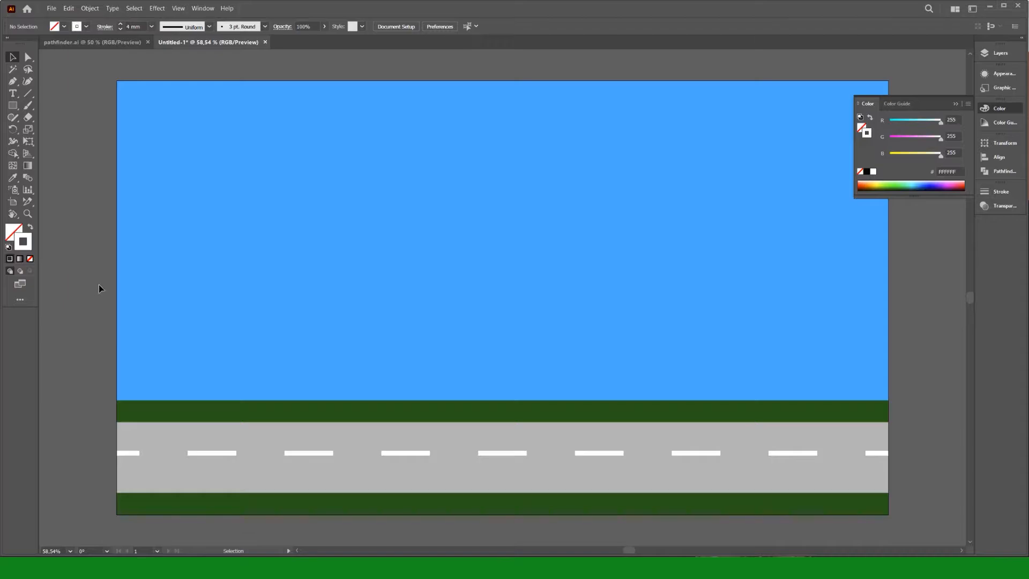
- Draw a circle about 112 px across in the sky's upper-left area and give it a white fill with no stroke
scroll(254, 324, down, 1)
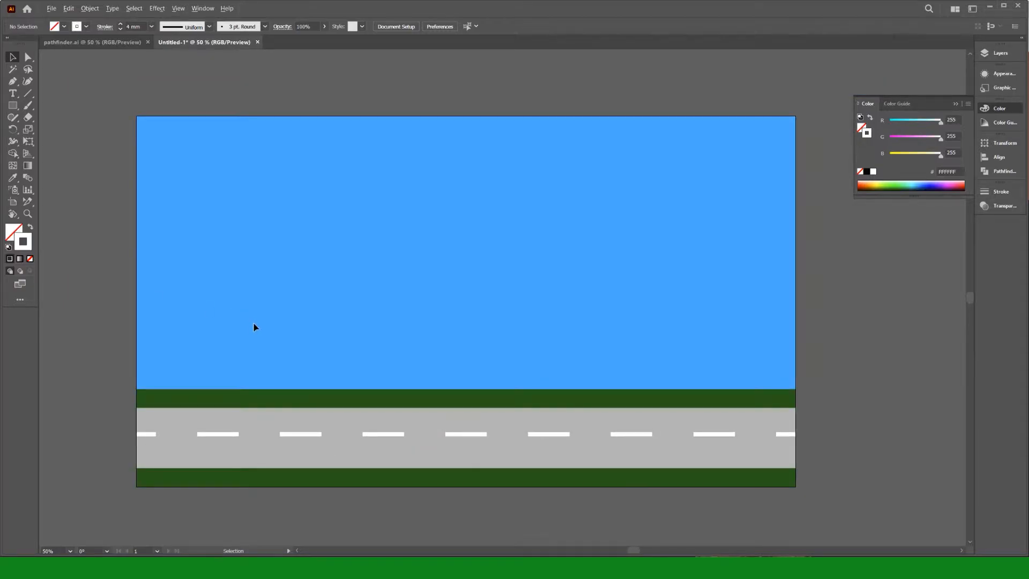
scroll(253, 324, down, 1)
scroll(257, 324, left, 6)
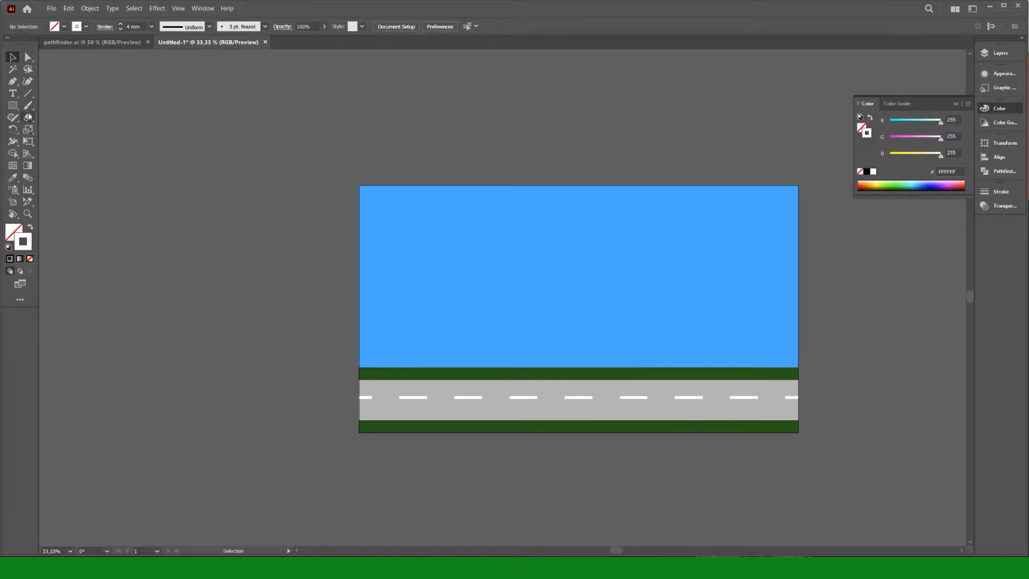
click(14, 106)
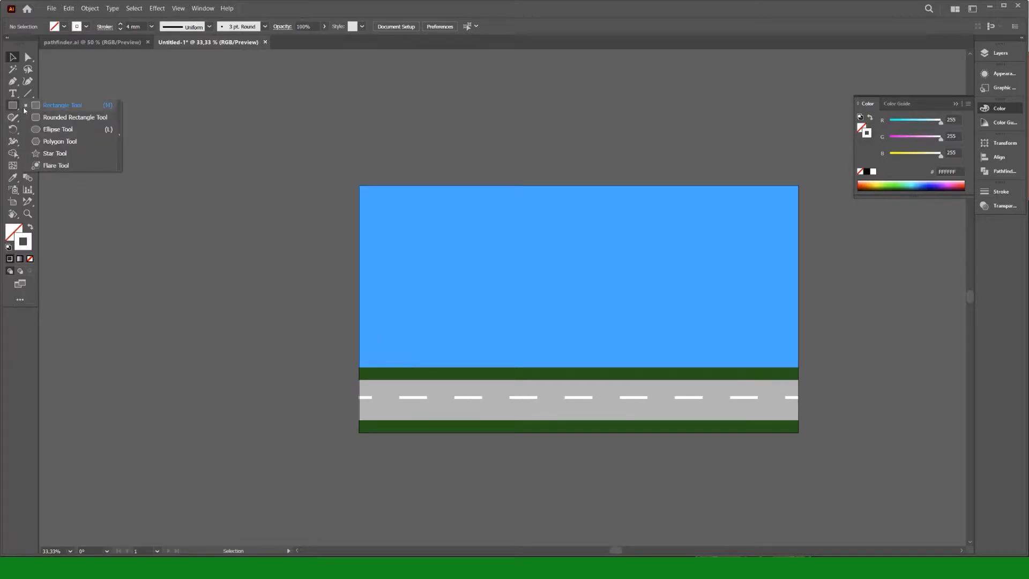
click(53, 129)
drag(387, 211, 413, 236)
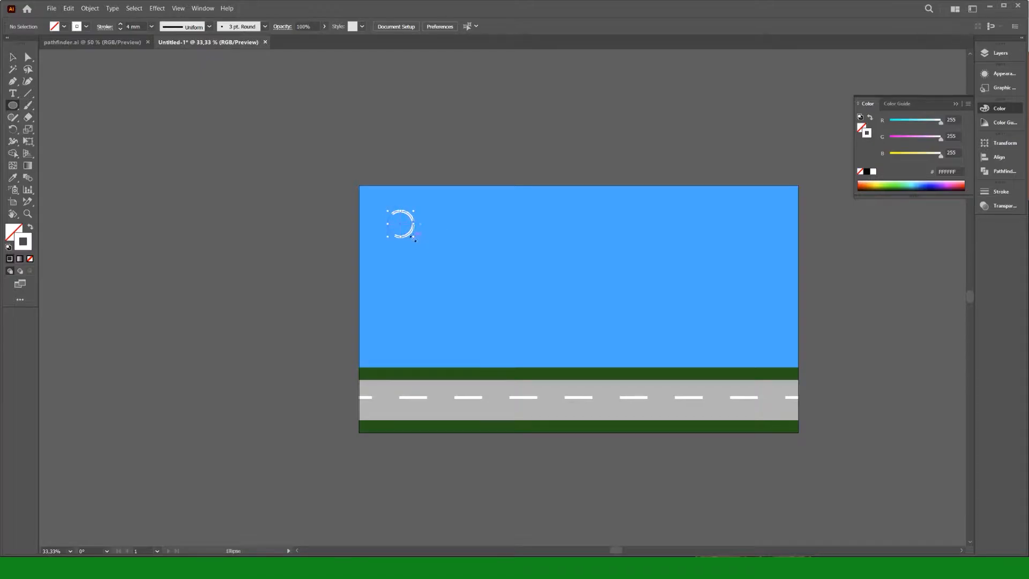
click(105, 26)
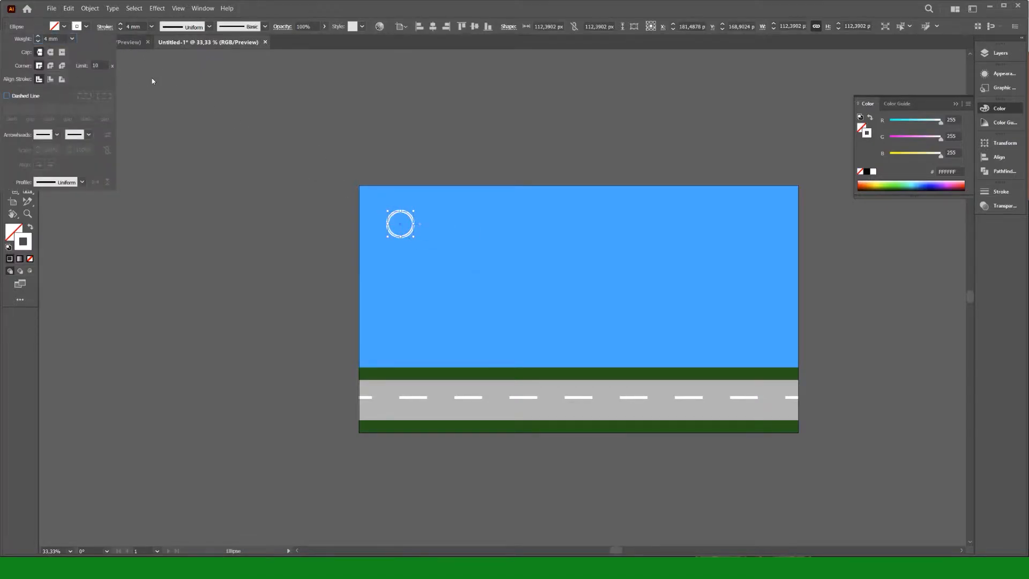
click(106, 28)
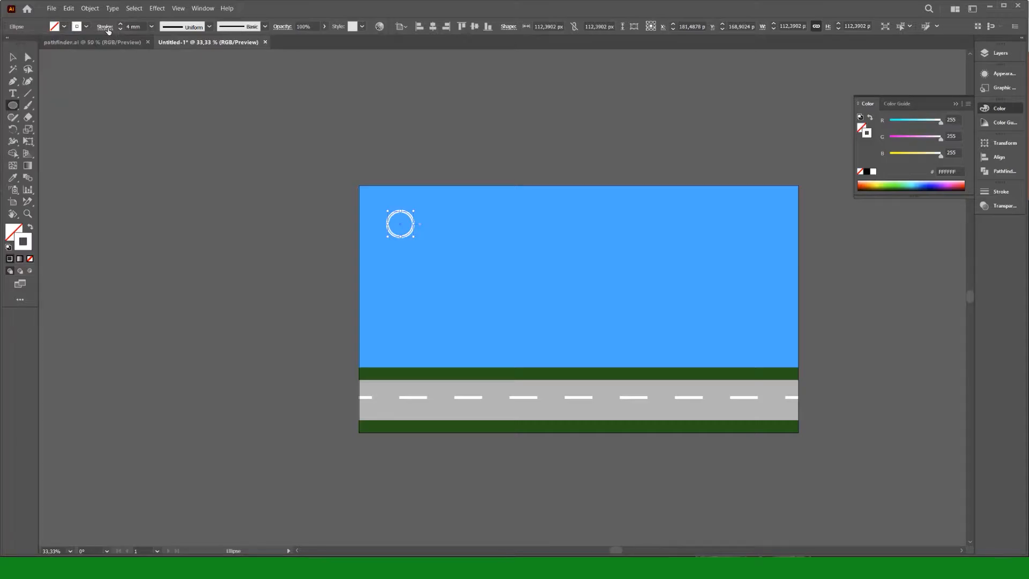
click(31, 227)
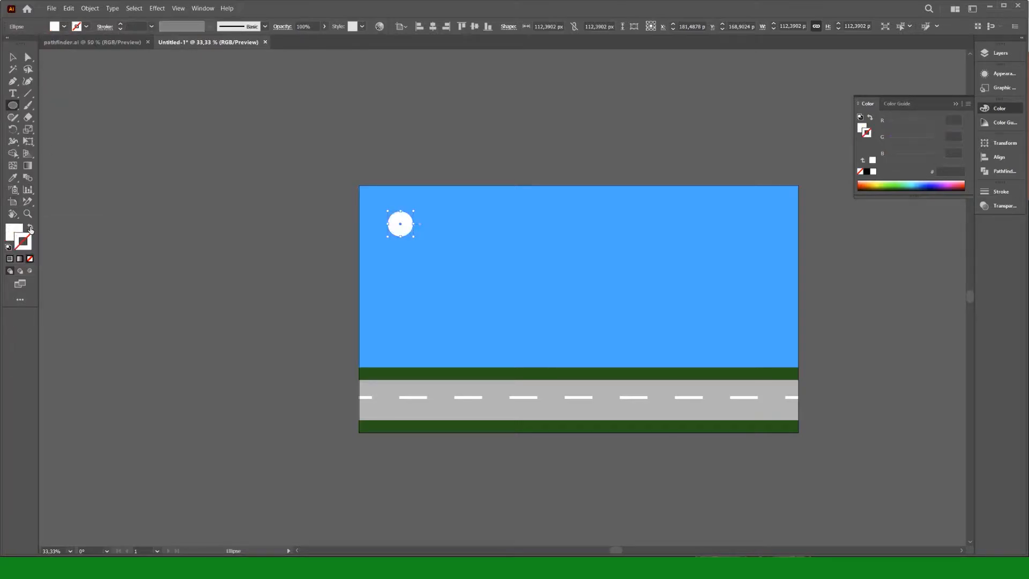
- Duplicate the white circle several times and overlap the copies in a fluffy cloud arrangement
click(12, 57)
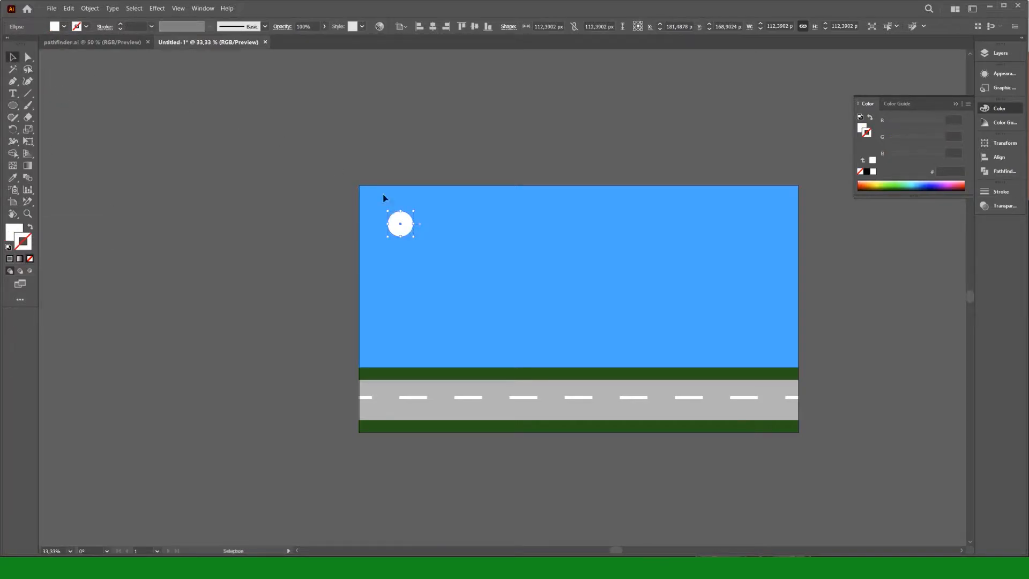
scroll(401, 222, up, 1)
scroll(401, 222, up, 1)
scroll(402, 223, down, 2)
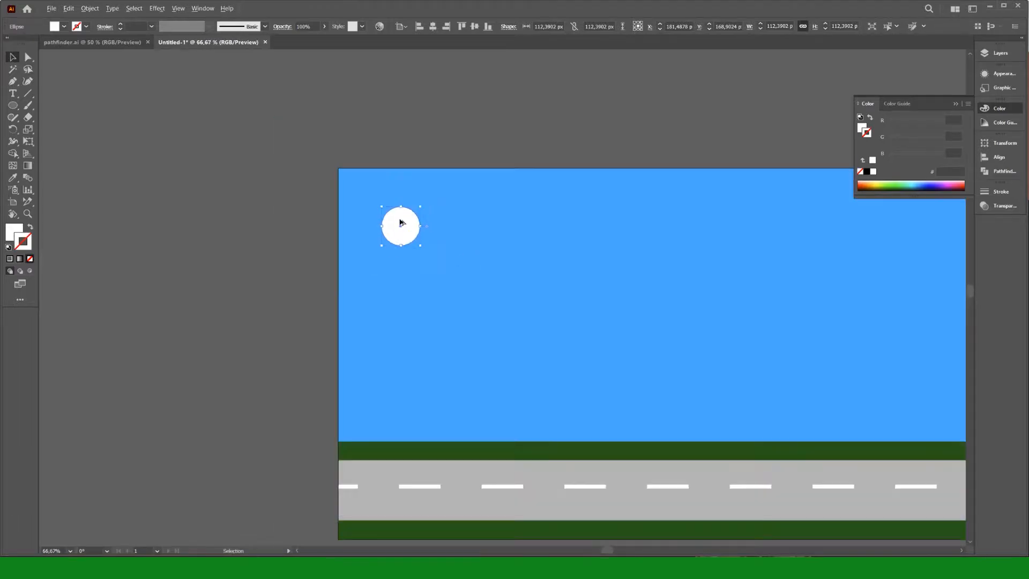
drag(403, 231, 433, 244)
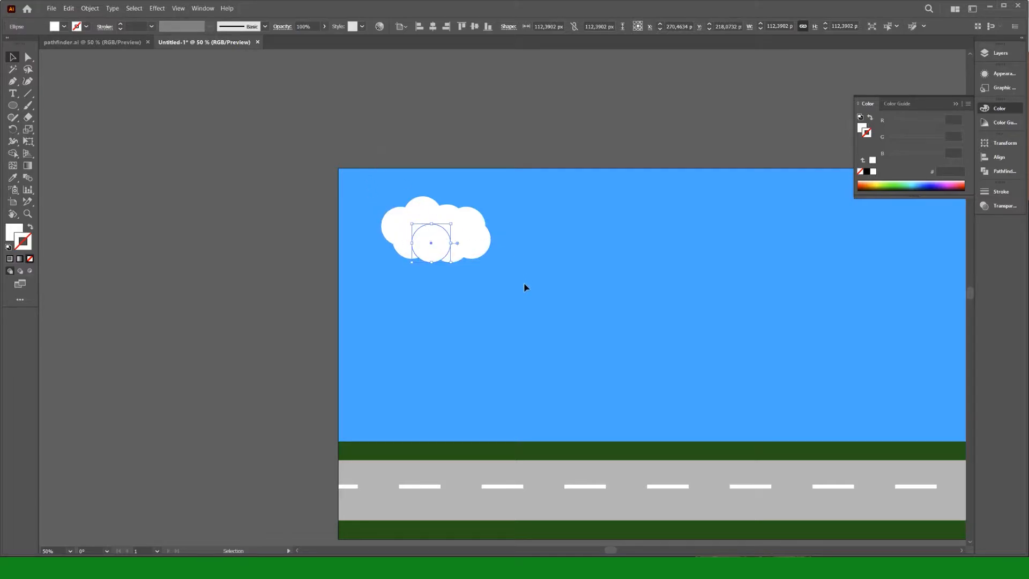
- Select all the cloud circles and merge them into one shape with Pathfinder's Unite
key(ctrl+a)
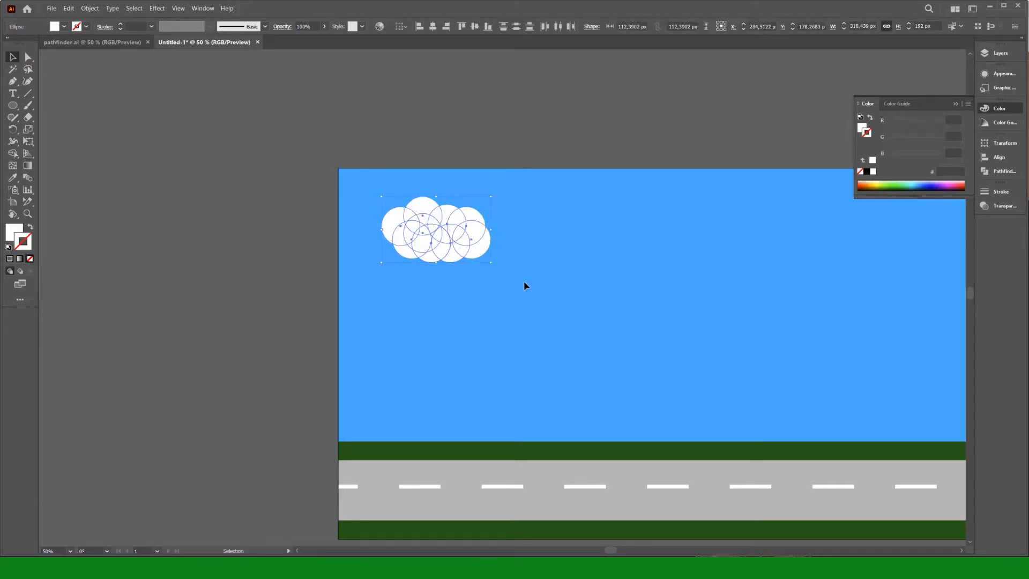
click(203, 8)
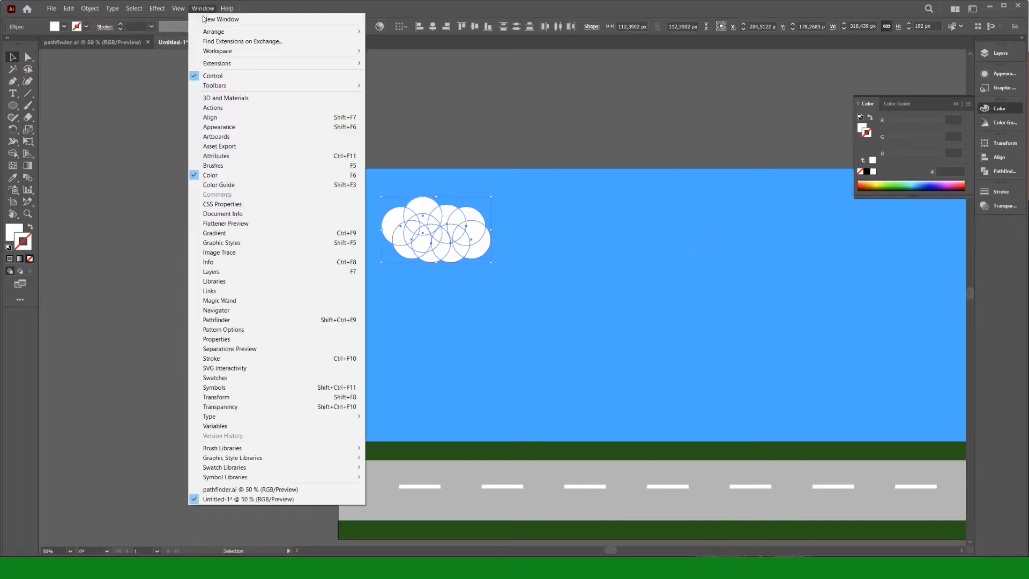
click(296, 323)
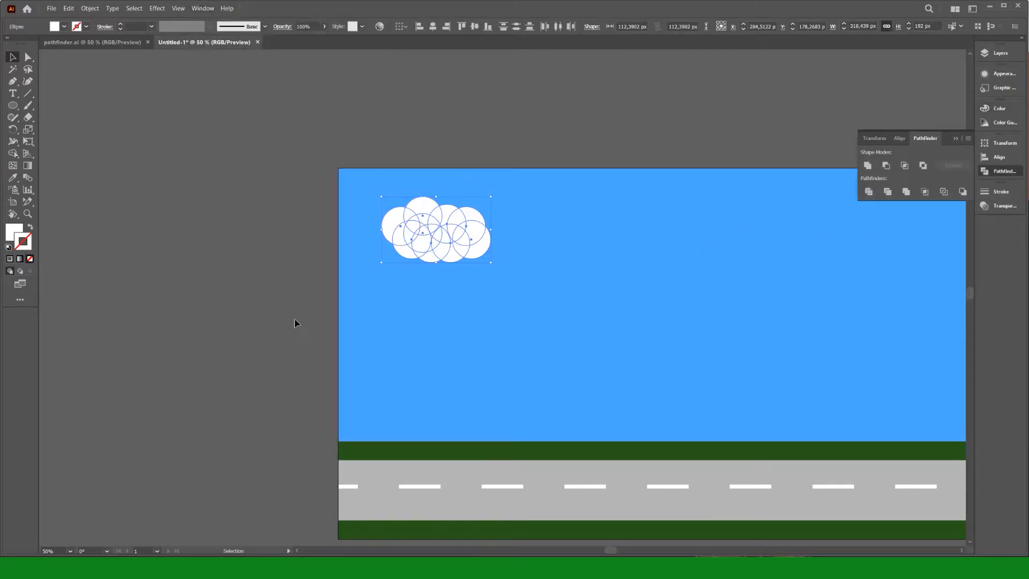
click(867, 166)
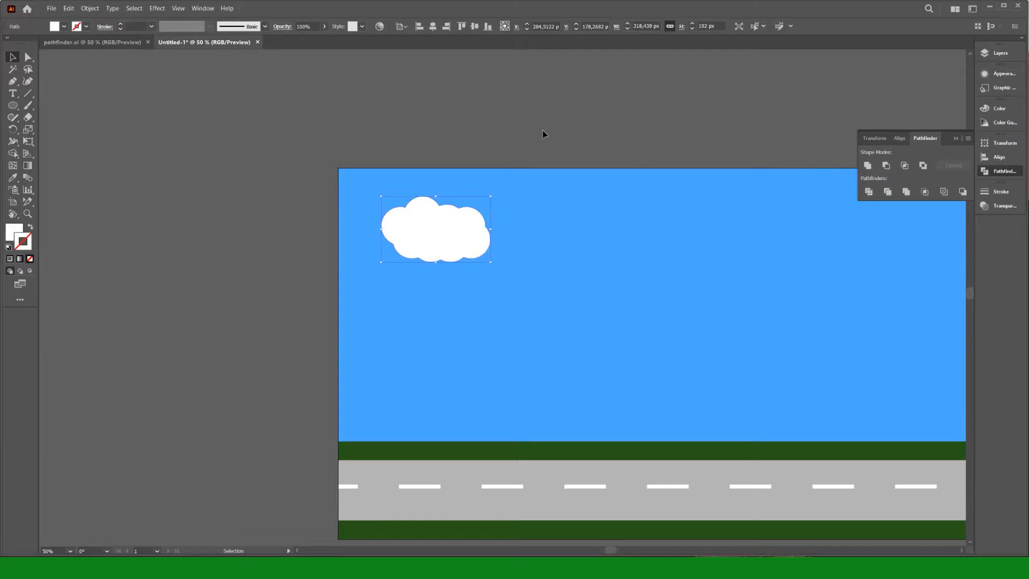
- Scale the cloud down to about 228 by 137 px and place two copies in the middle and right of the sky
drag(491, 262, 897, 236)
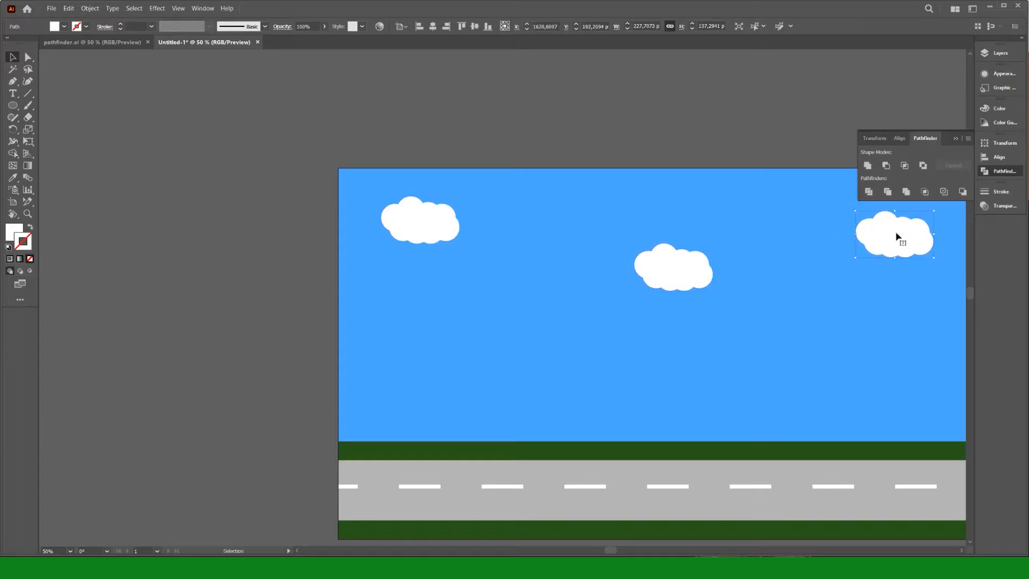
key(a)
scroll(486, 389, right, 2)
key(v)
scroll(423, 328, down, 1)
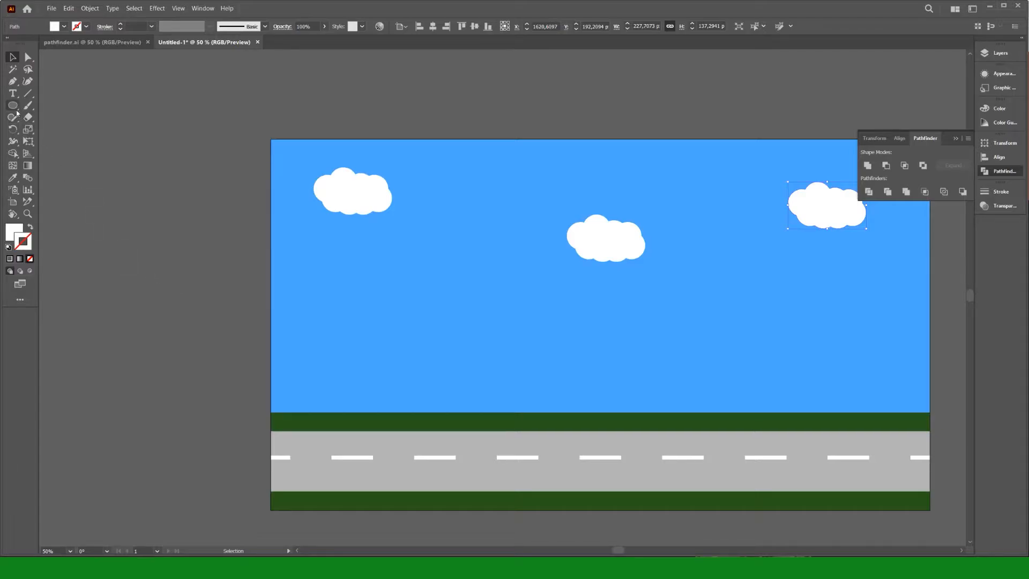
- Draw a narrow white rectangle about 27 by 170 px as a tree trunk rising from the upper grass strip
drag(13, 103, 38, 107)
drag(383, 379, 392, 422)
drag(381, 378, 382, 363)
- Draw a three-sided polygon and reshape it into a slim, angled branch on the left side of the trunk
drag(15, 111, 40, 140)
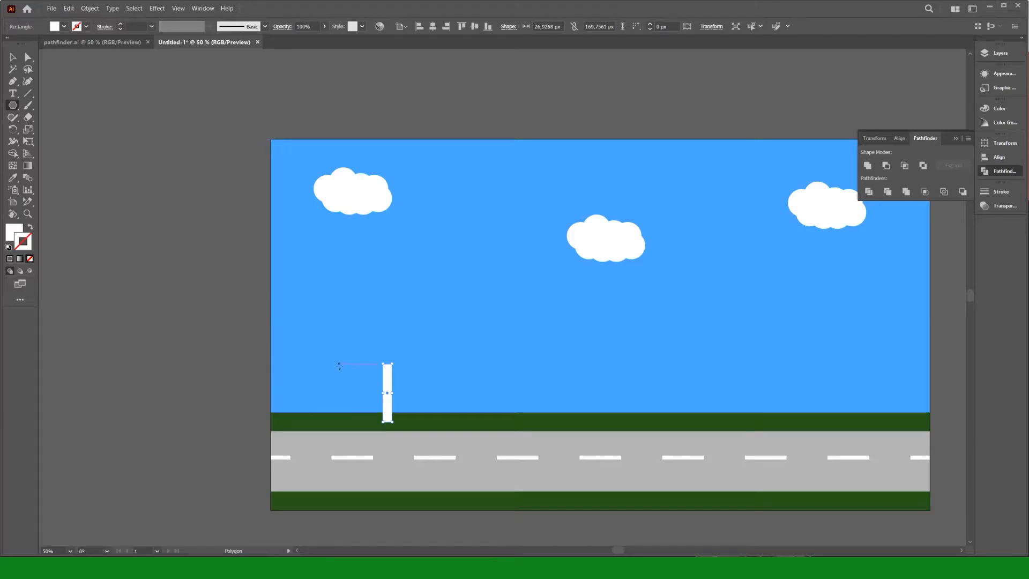
mouse_move(339, 365)
mouse_down()
mouse_move(339, 392)
mouse_move(356, 389)
mouse_move(344, 359)
mouse_move(321, 357)
mouse_move(342, 327)
mouse_move(437, 387)
mouse_up()
key(Down)
key(Down)
key(Down)
key(v)
scroll(361, 397, up, 3)
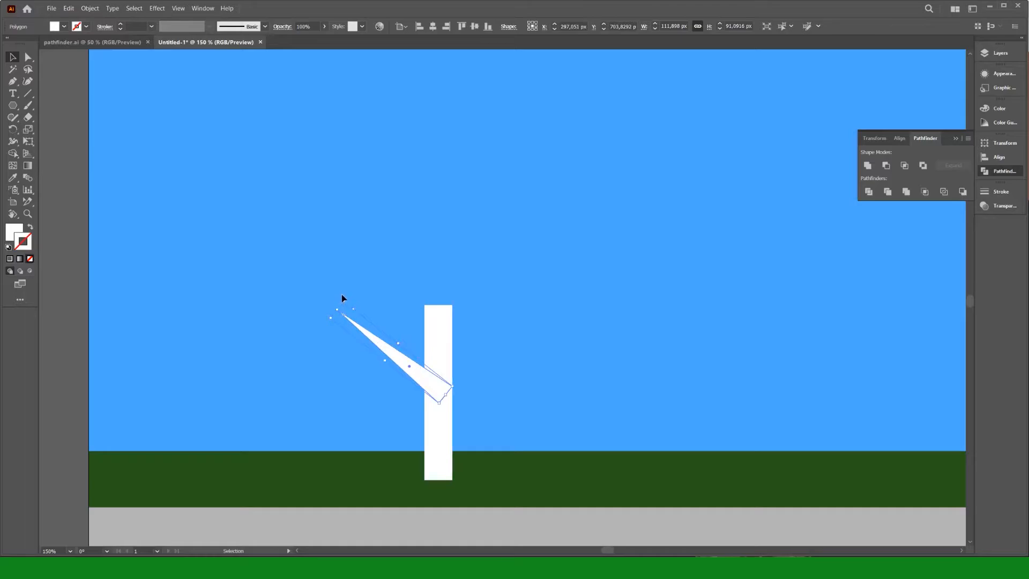
- Adjust the left branch, add a smaller copy angled to the trunk's right, and unite trunk and branches into one shape
drag(342, 302, 494, 329)
drag(459, 287, 551, 290)
drag(513, 332, 467, 348)
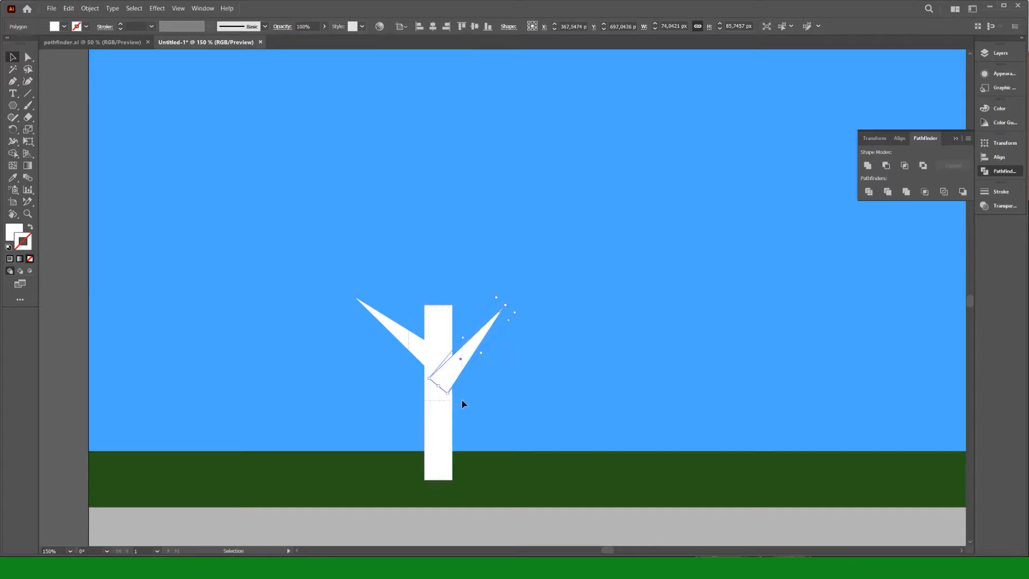
drag(462, 400, 462, 400)
click(867, 165)
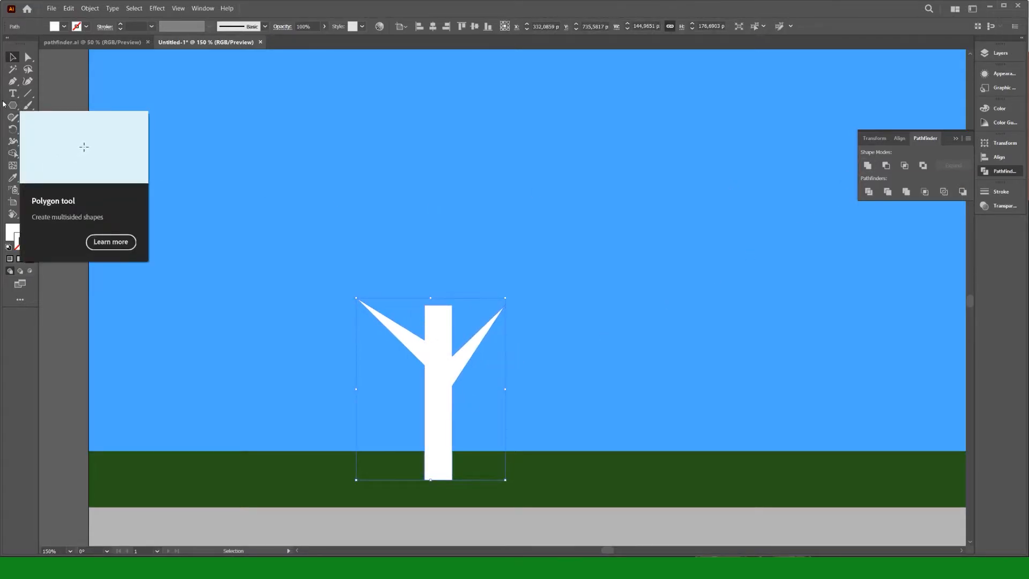
- Draw a white circle about 45 px wide above the branches and duplicate it repeatedly to form a rounded tree crown
drag(11, 106, 54, 133)
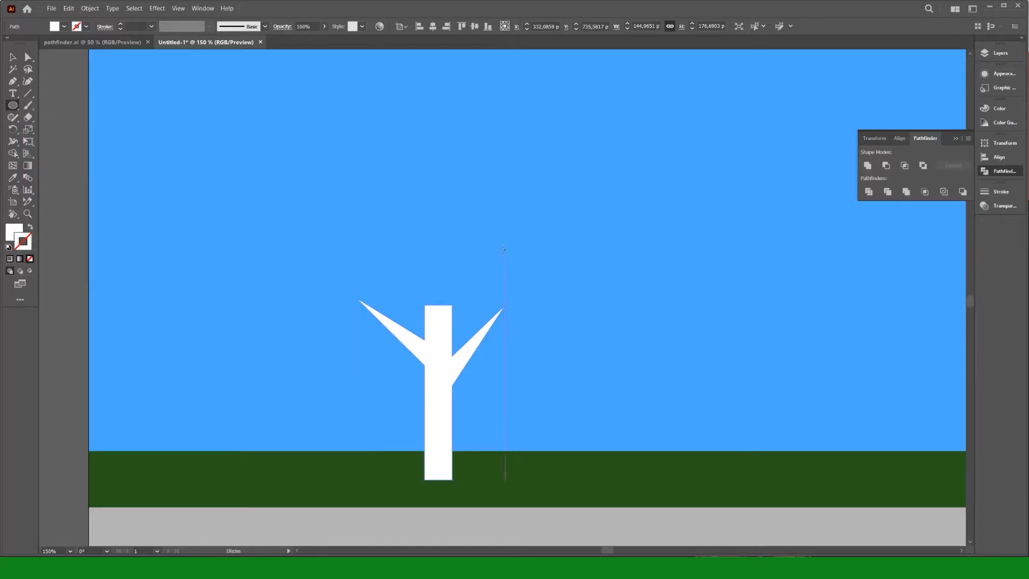
mouse_move(328, 202)
mouse_down()
mouse_move(375, 248)
mouse_move(360, 291)
mouse_move(369, 261)
mouse_move(390, 285)
mouse_move(380, 302)
mouse_move(435, 300)
mouse_move(419, 270)
mouse_up()
key(v)
alt+drag(419, 270, 439, 251)
alt+drag(438, 251, 524, 301)
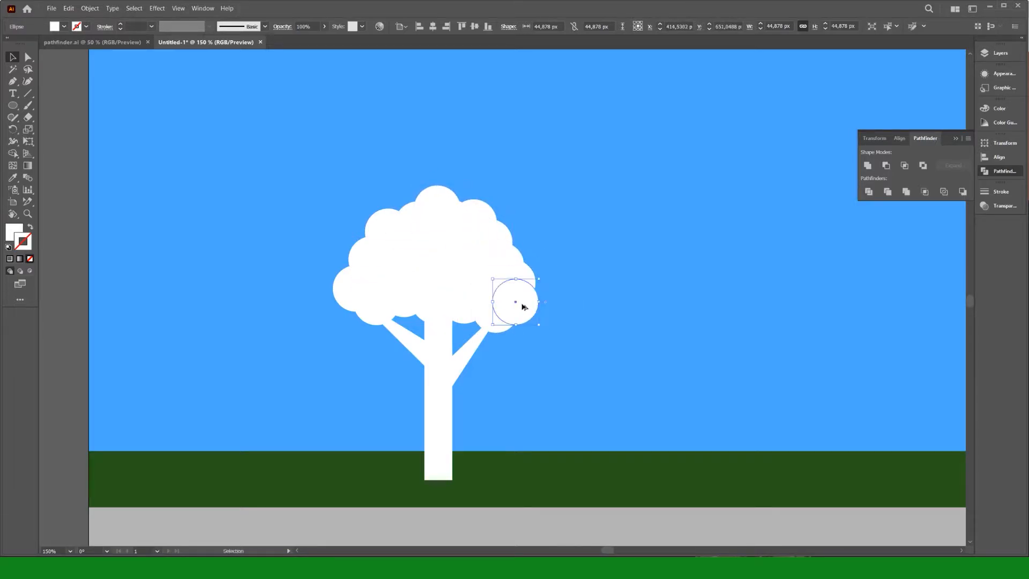
- Unite the crown circles into one shape and fill it with green #158415
drag(308, 177, 574, 340)
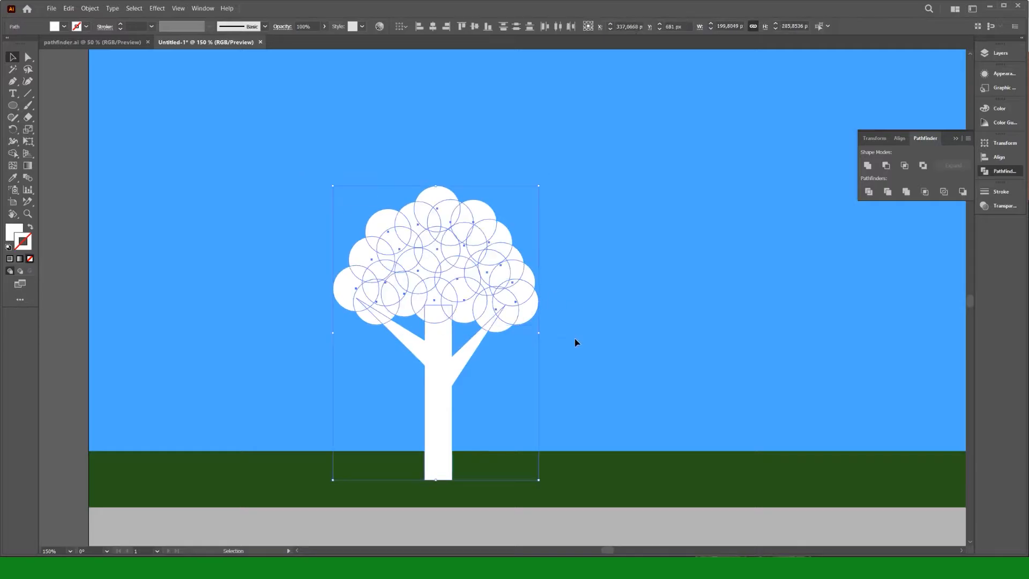
click(868, 166)
double_click(15, 232)
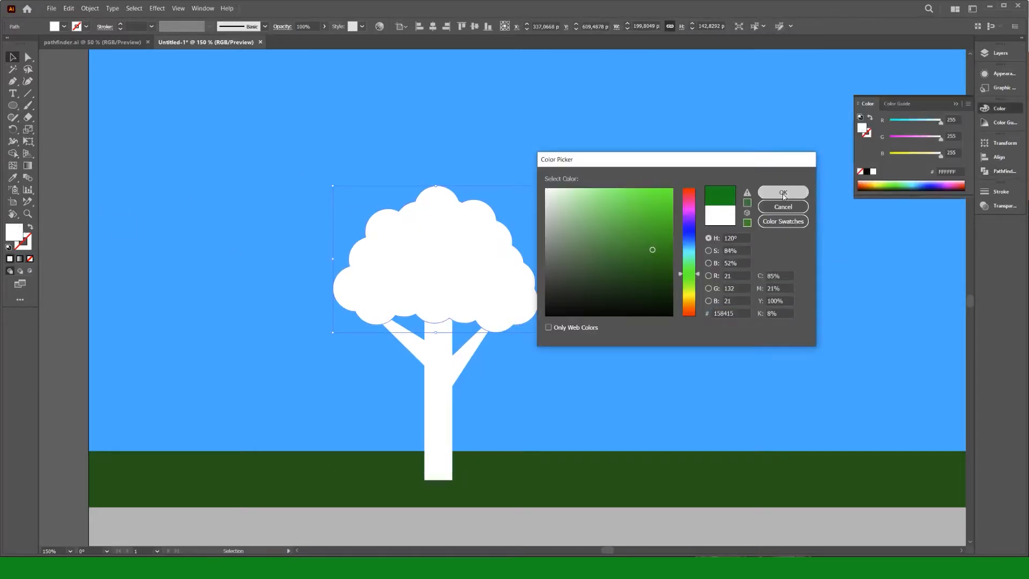
click(783, 192)
- Fill the trunk and branches with brown #663F10 and deselect the shape
click(445, 386)
double_click(15, 231)
click(689, 305)
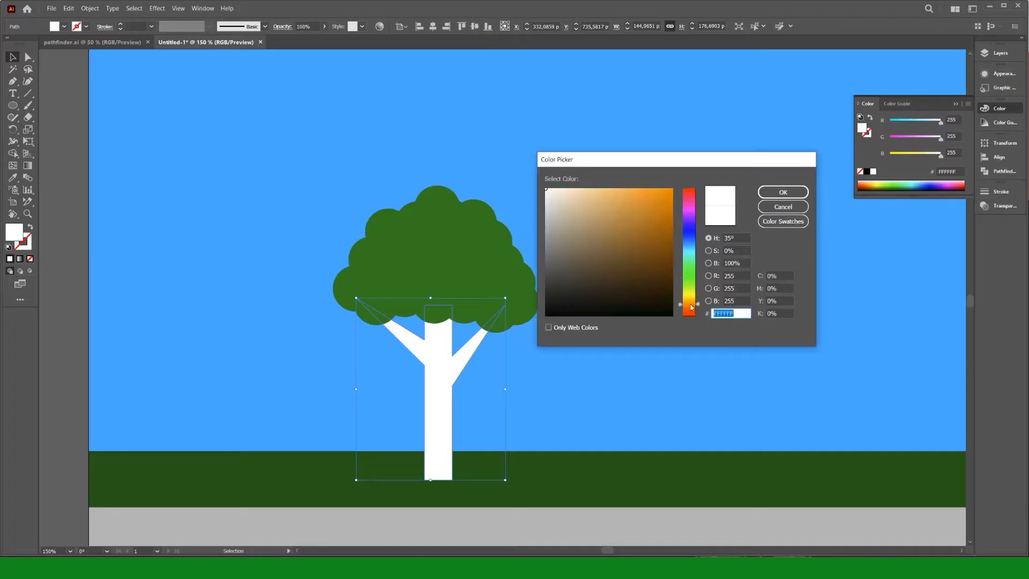
click(653, 264)
click(783, 192)
scroll(404, 359, down, 2)
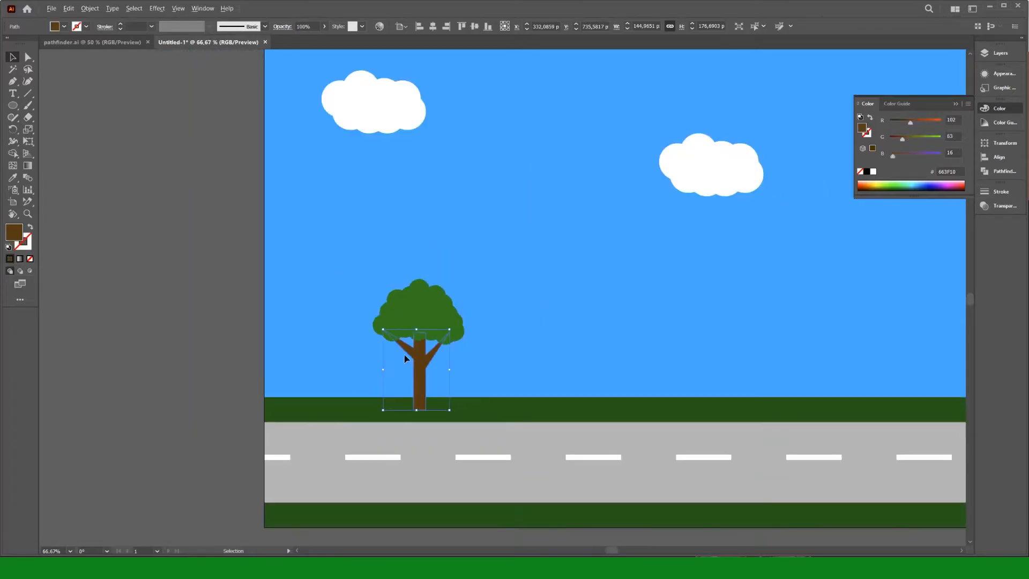
click(220, 345)
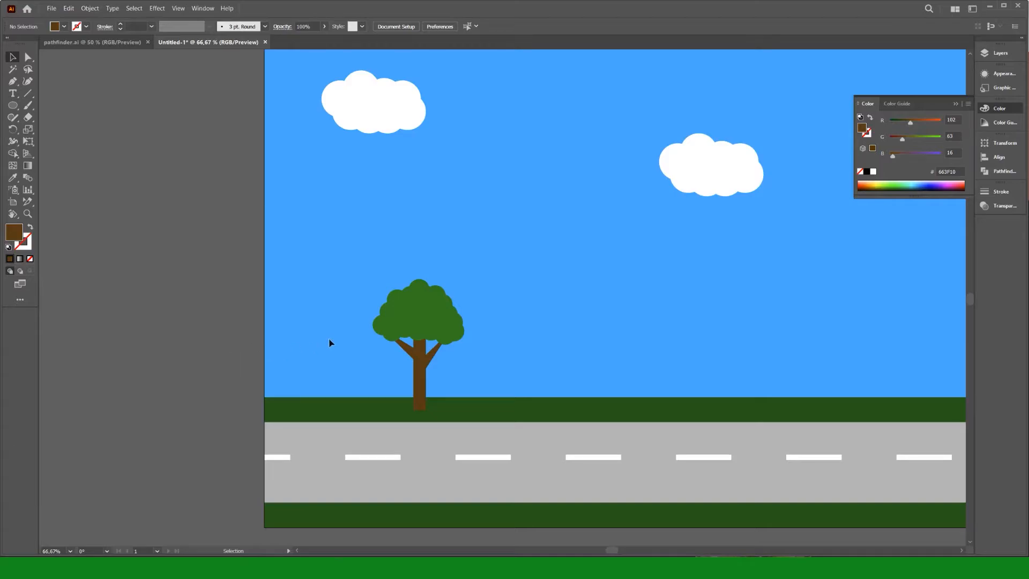
- Try to unite the tree's green crown and brown trunk into a single shape
click(424, 381)
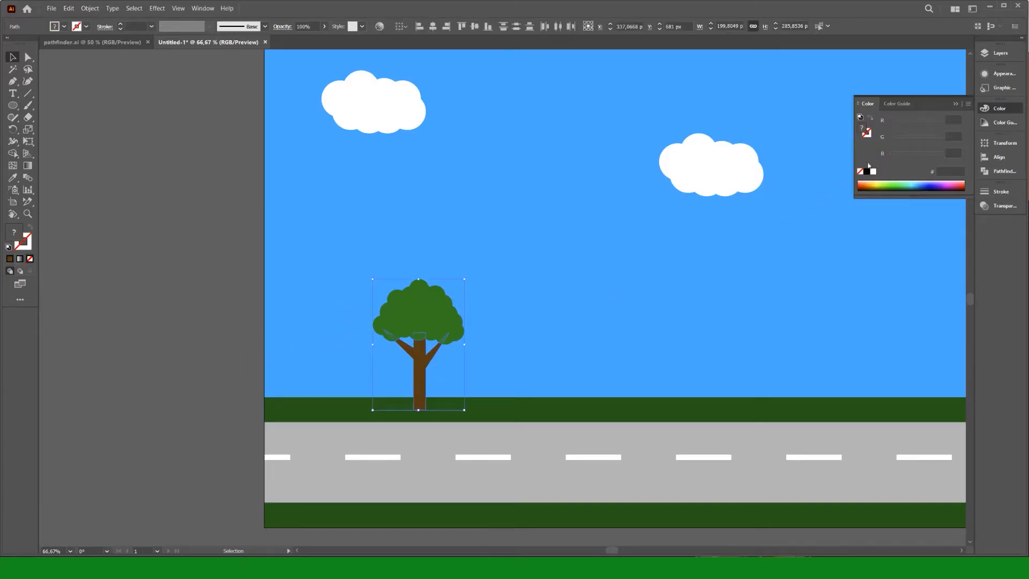
click(997, 171)
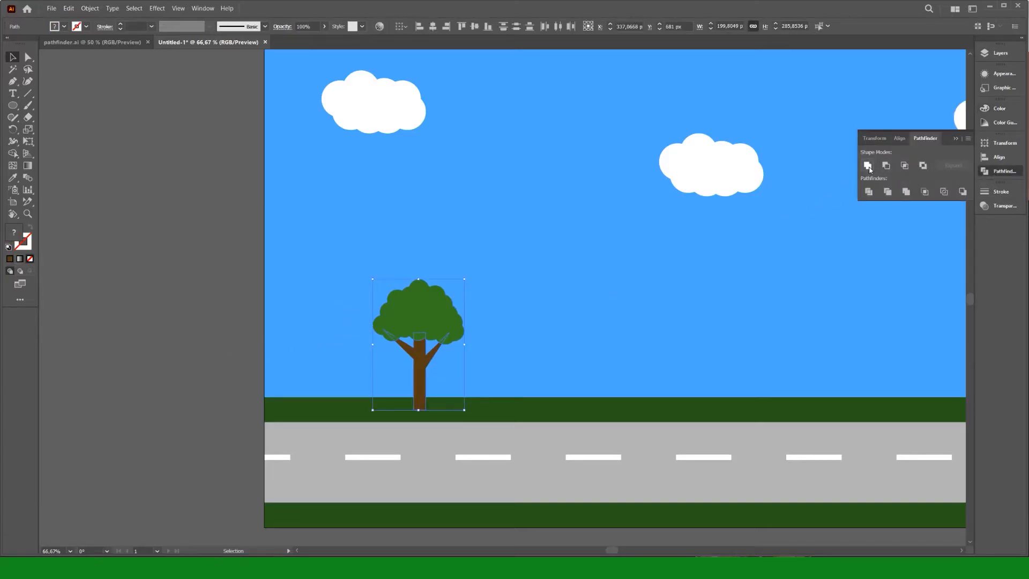
click(869, 167)
key(ctrl+z)
- Group the green crown and brown trunk so the tree acts as one object
click(363, 285)
drag(363, 288, 447, 369)
key(v)
right_click(421, 319)
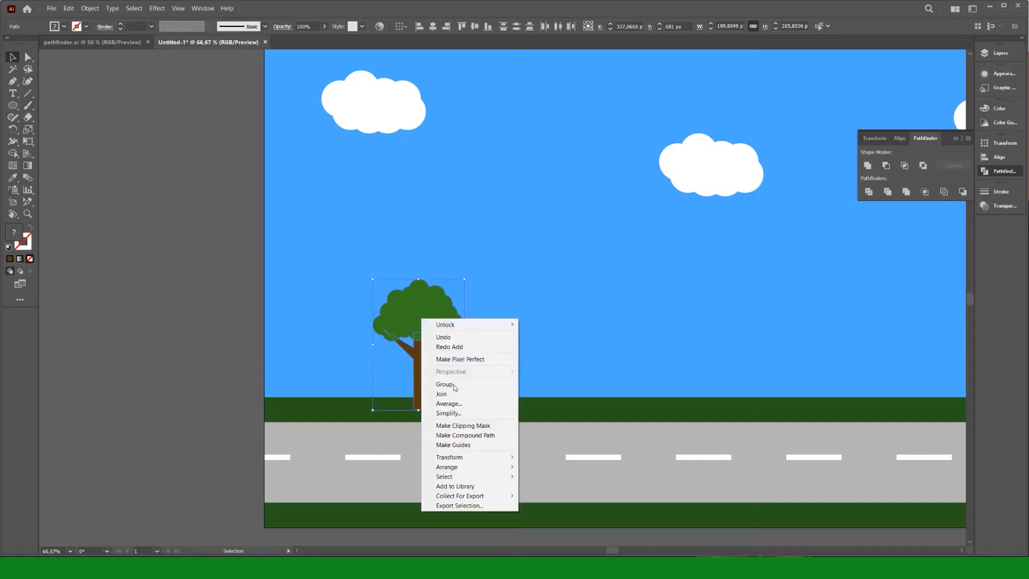
click(457, 385)
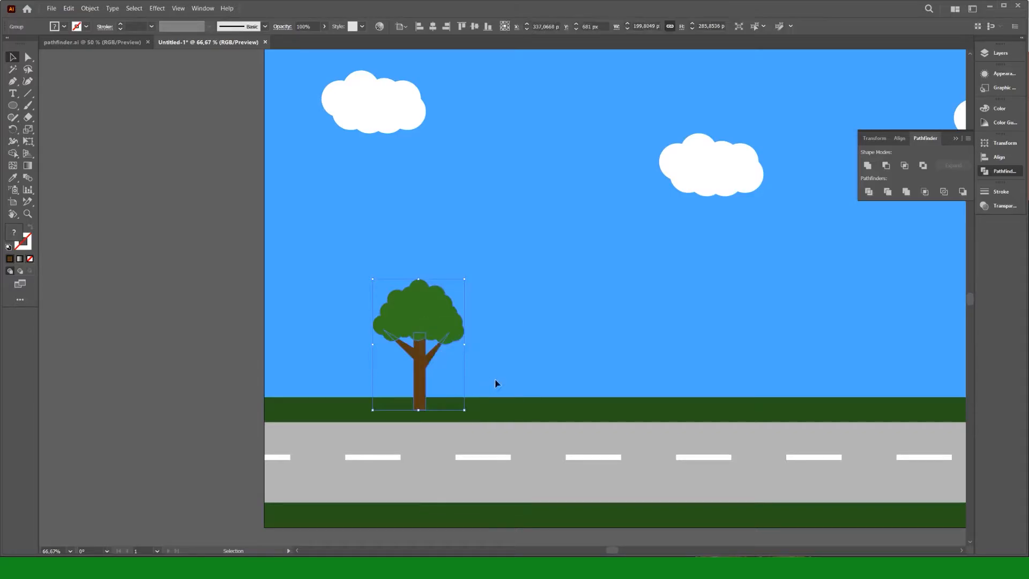
- Build a bush to the right of the tree from overlapping copies of a brown circle about 80 px wide, united into one shape
click(12, 105)
drag(518, 373, 554, 409)
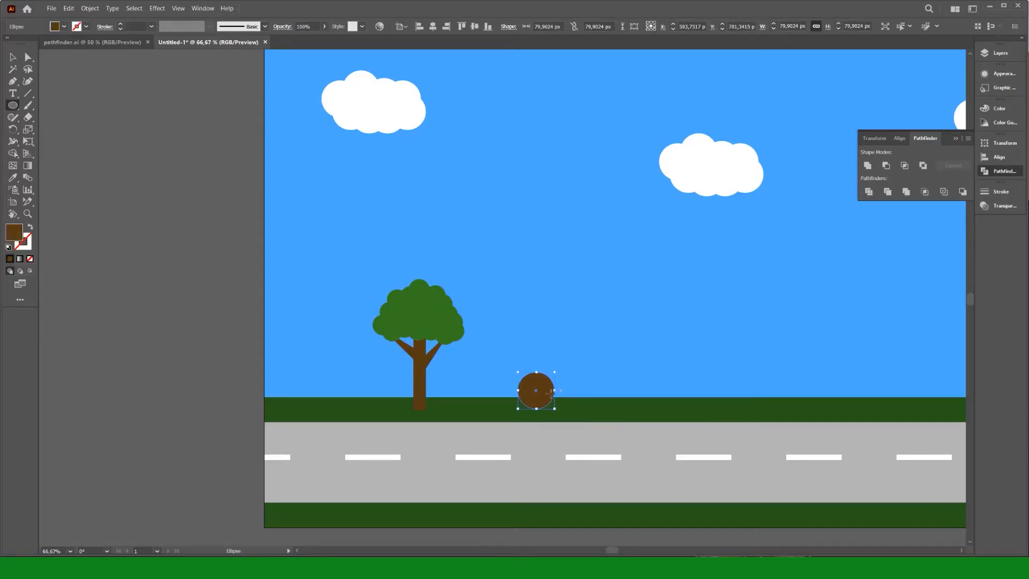
click(14, 59)
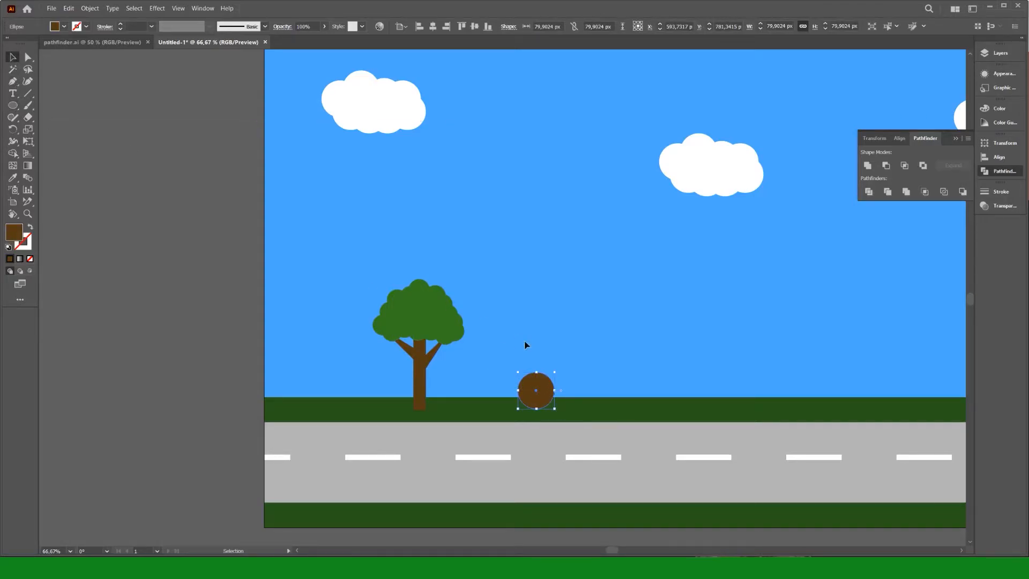
scroll(632, 467, up, 2)
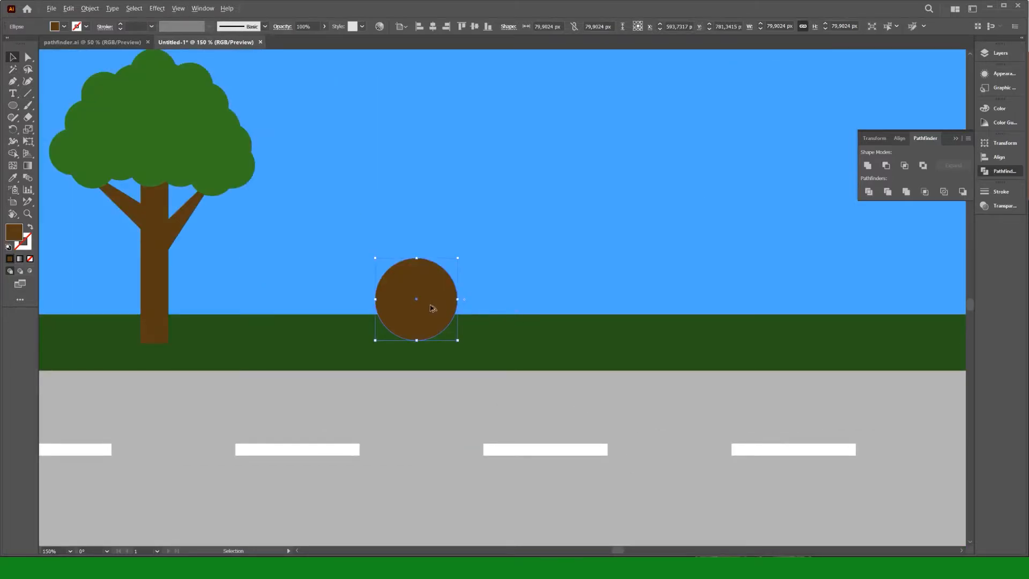
alt+drag(432, 305, 604, 304)
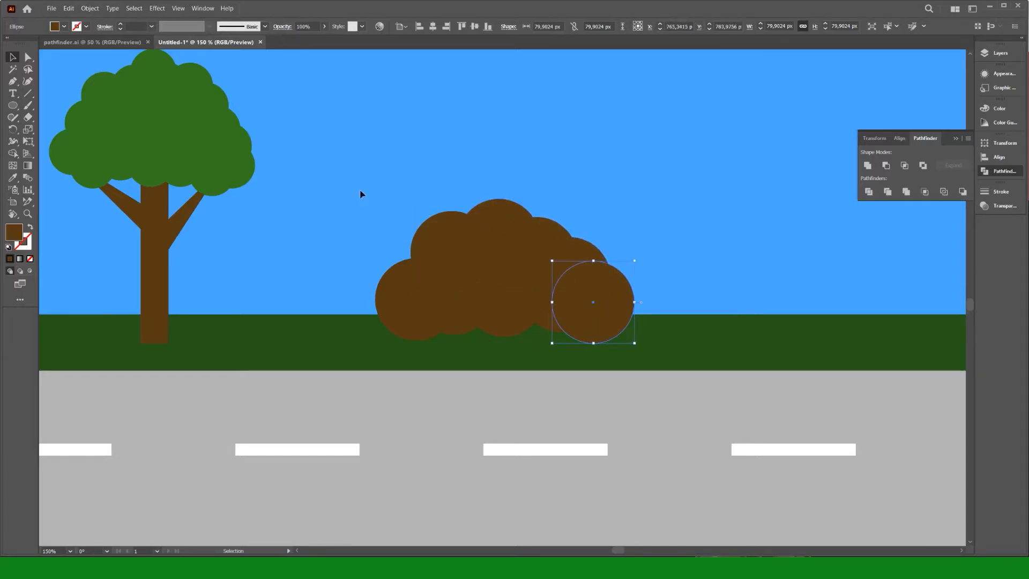
key(ctrl+a)
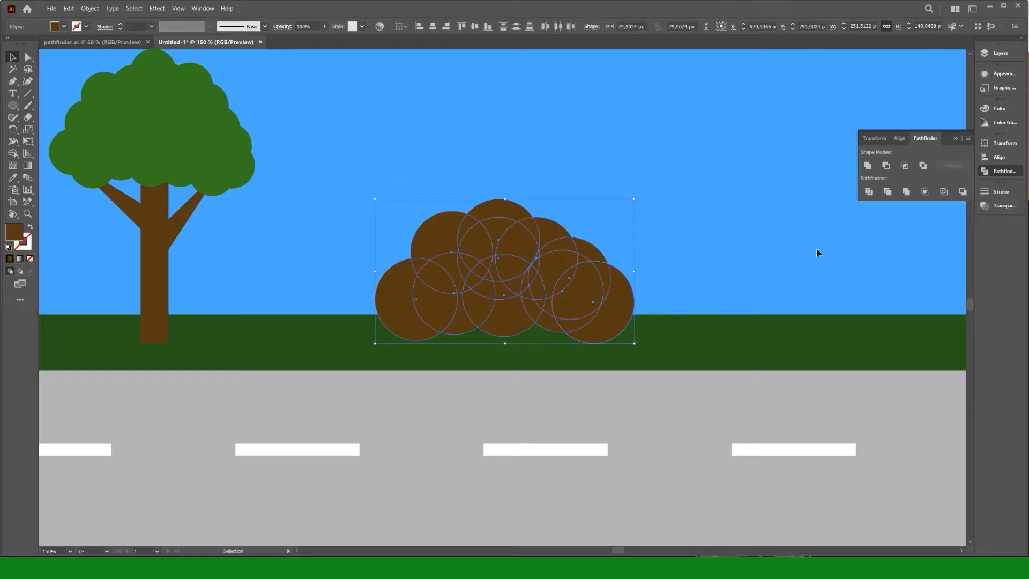
click(868, 165)
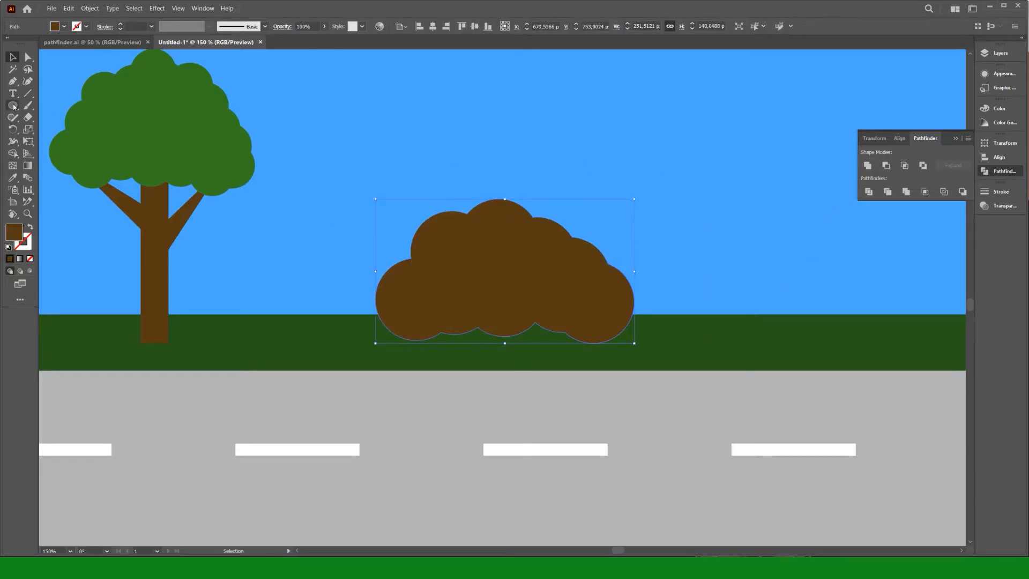
- Draw a rectangle about 340 by 94 px and position it over the lower part of the bush
drag(13, 106, 59, 105)
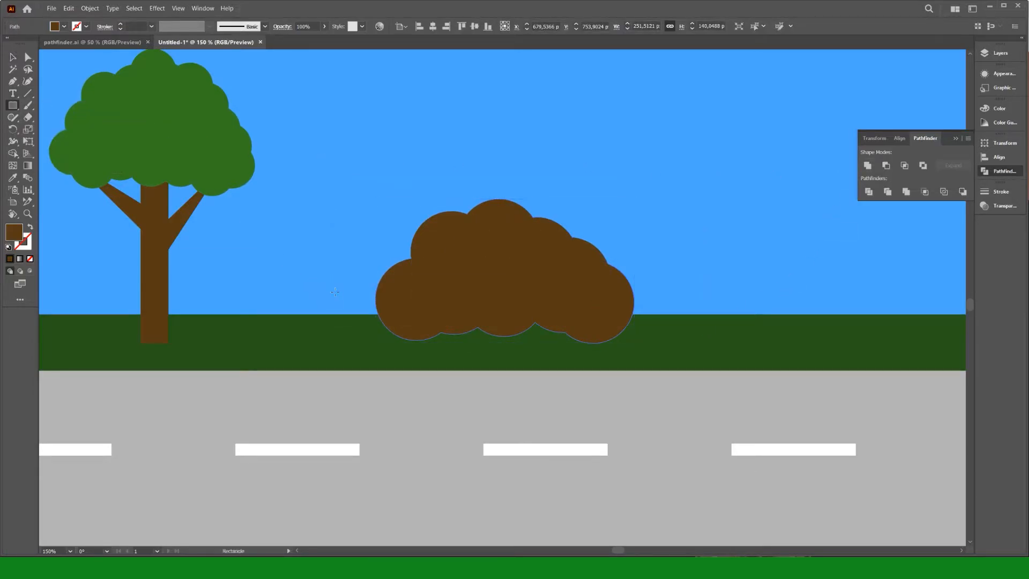
drag(335, 292, 686, 390)
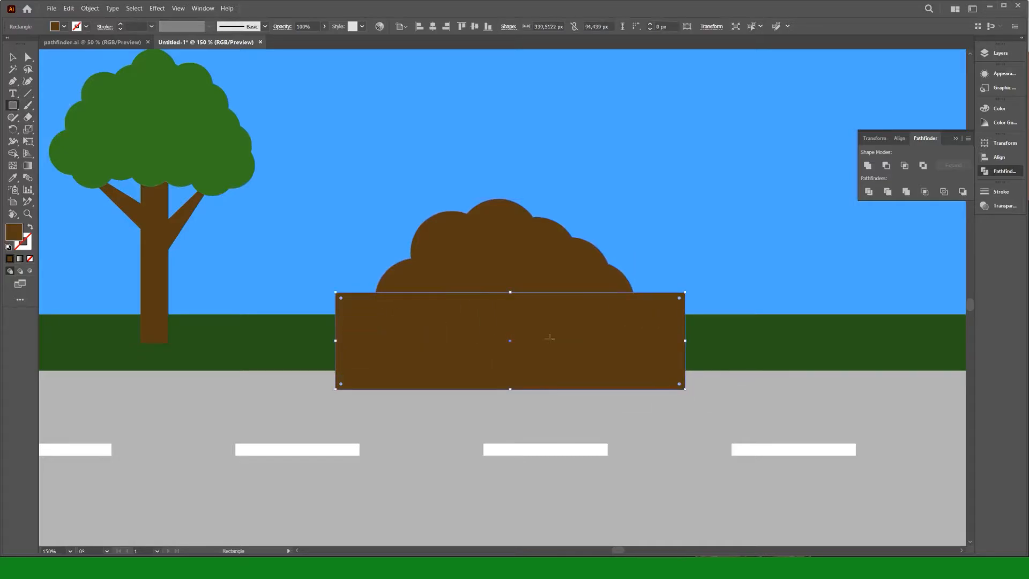
click(10, 56)
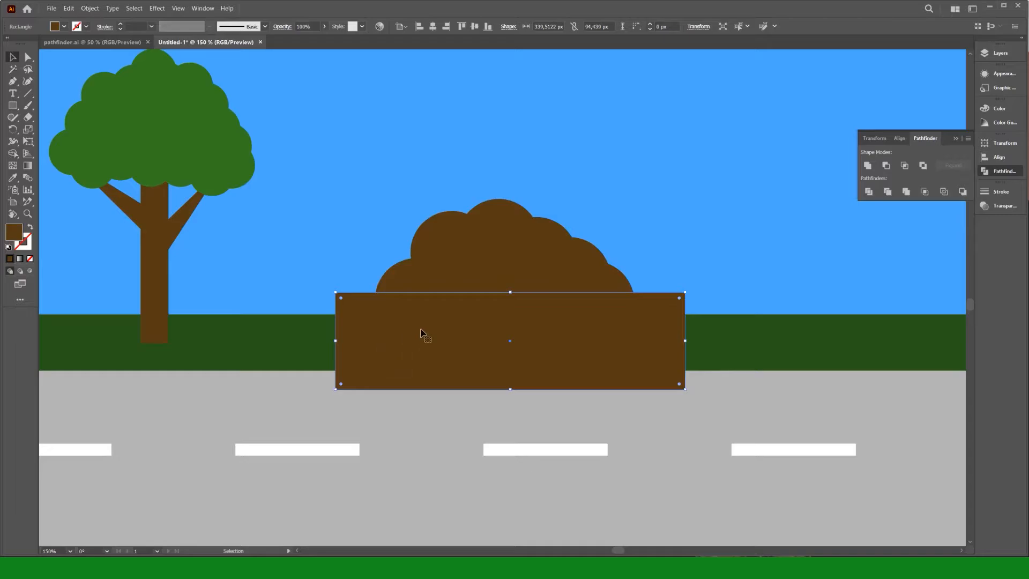
mouse_move(423, 336)
mouse_down()
mouse_move(427, 421)
mouse_move(413, 337)
mouse_up()
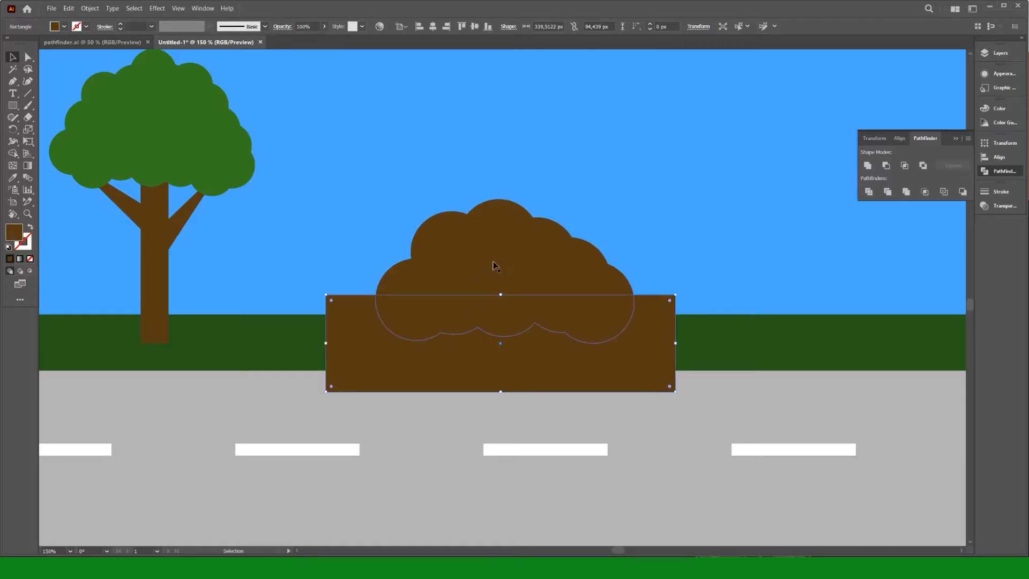
- Subtract the rectangle from the bush as a live compound shape, and lower the rectangle slightly inside it to adjust the flat bottom edge
drag(368, 220, 521, 359)
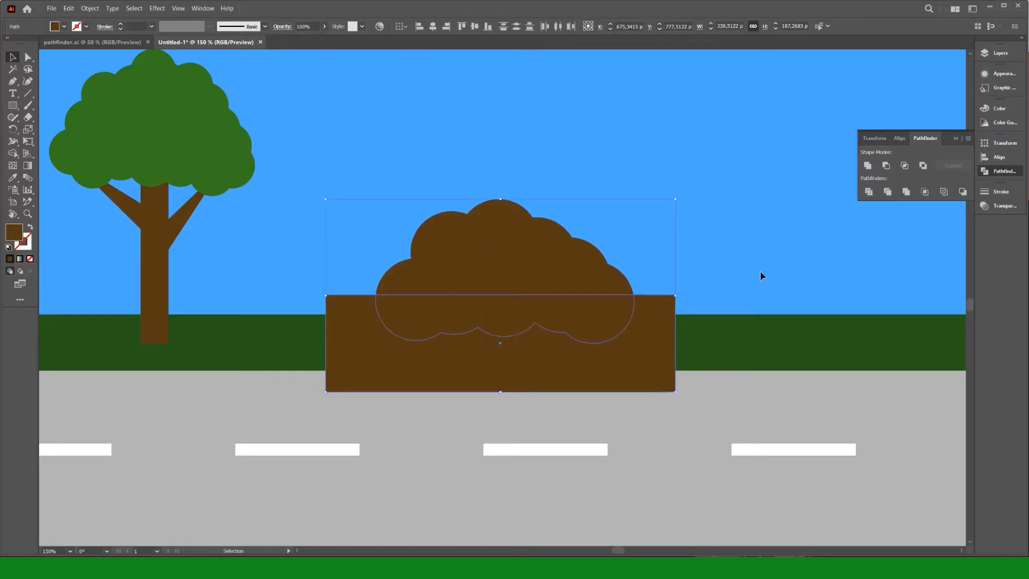
alt+click(886, 166)
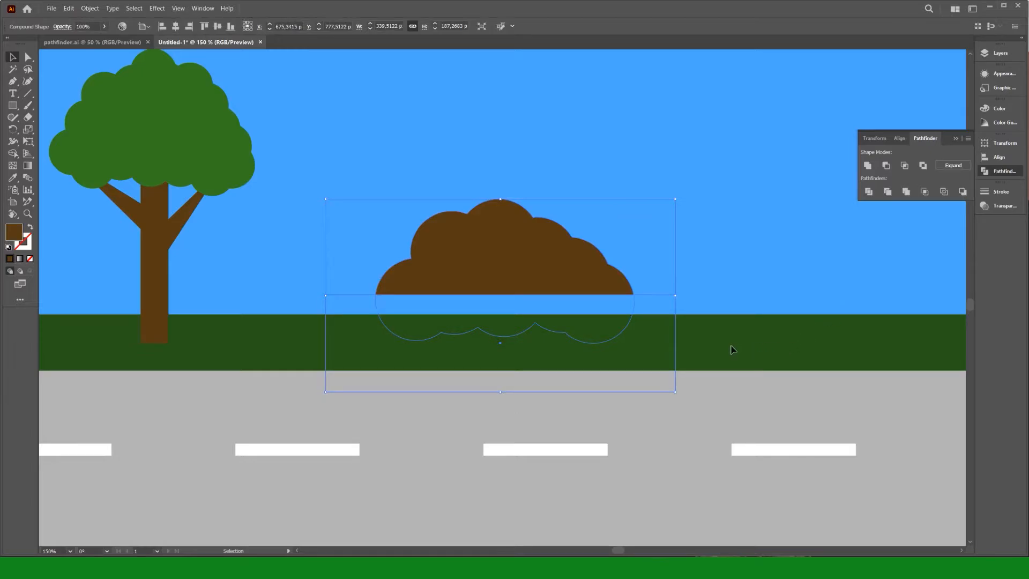
double_click(650, 298)
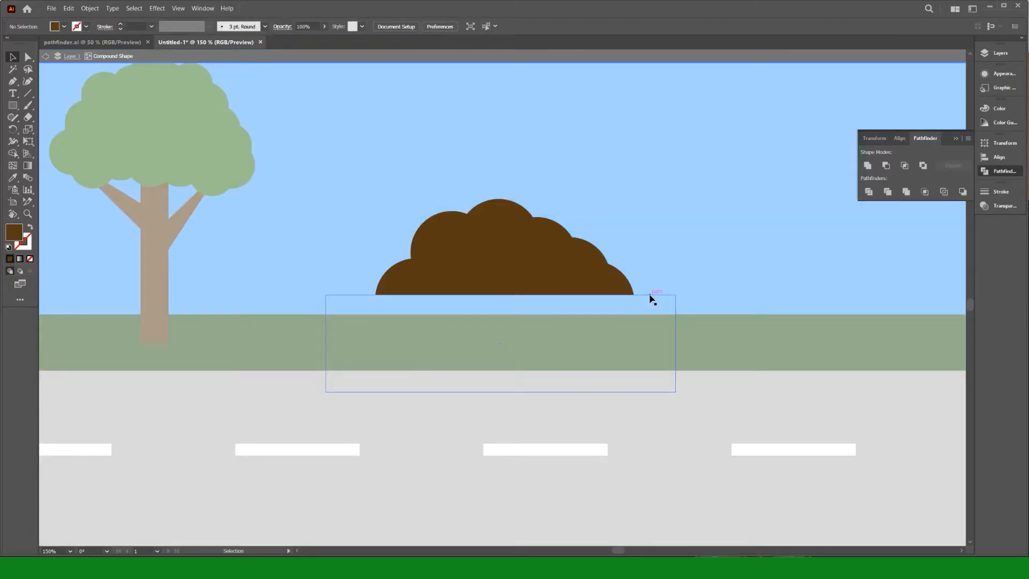
drag(652, 299, 673, 303)
key(Escape)
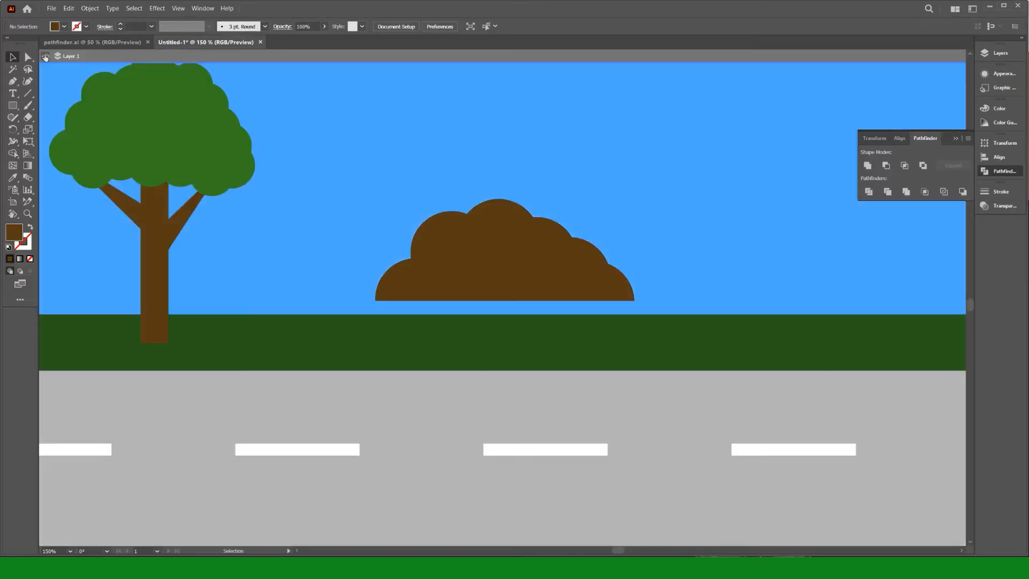
- Fill the bush's compound shape with medium green #1D8C14
click(403, 255)
double_click(15, 233)
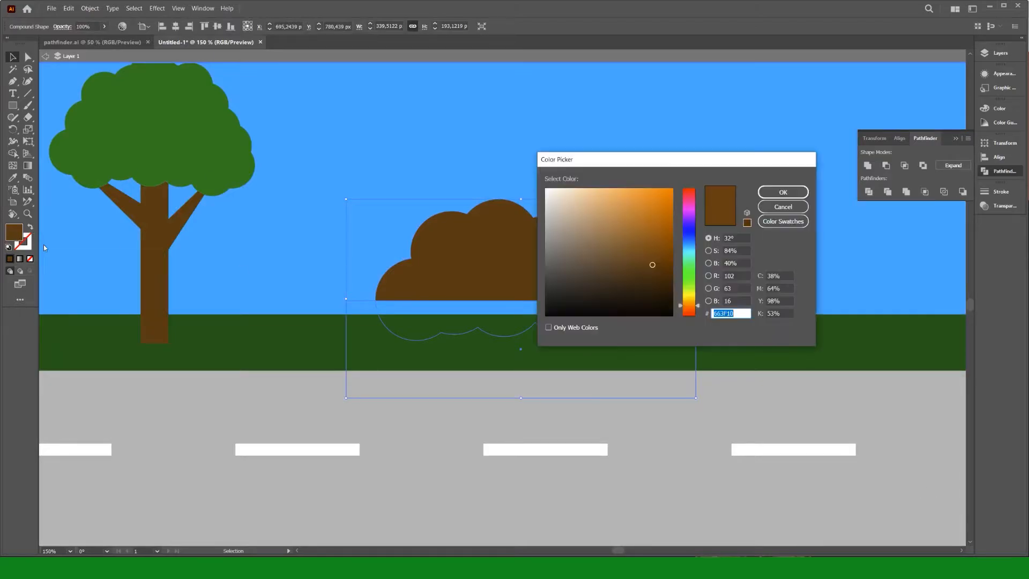
text(1CBA0F)
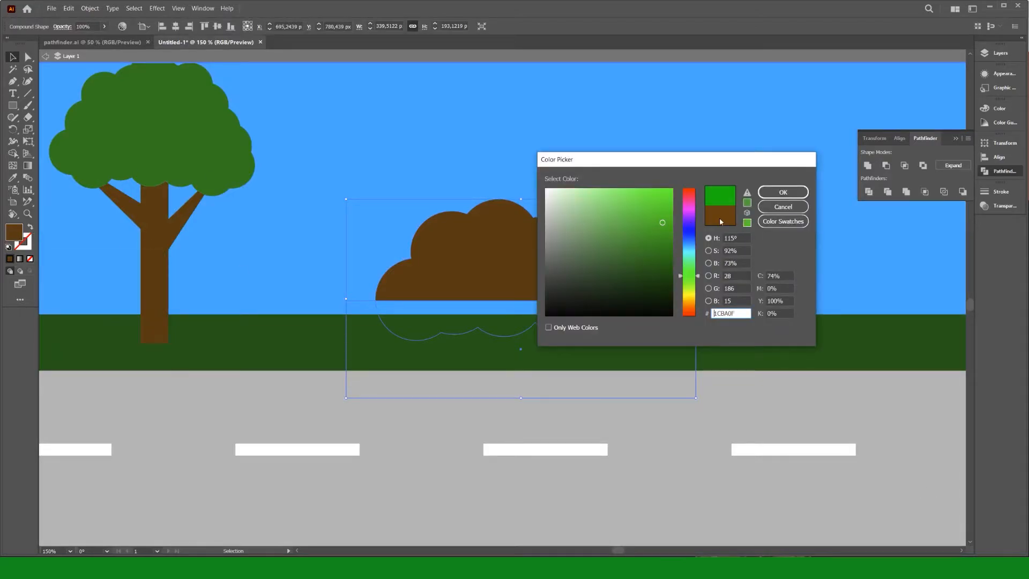
click(655, 245)
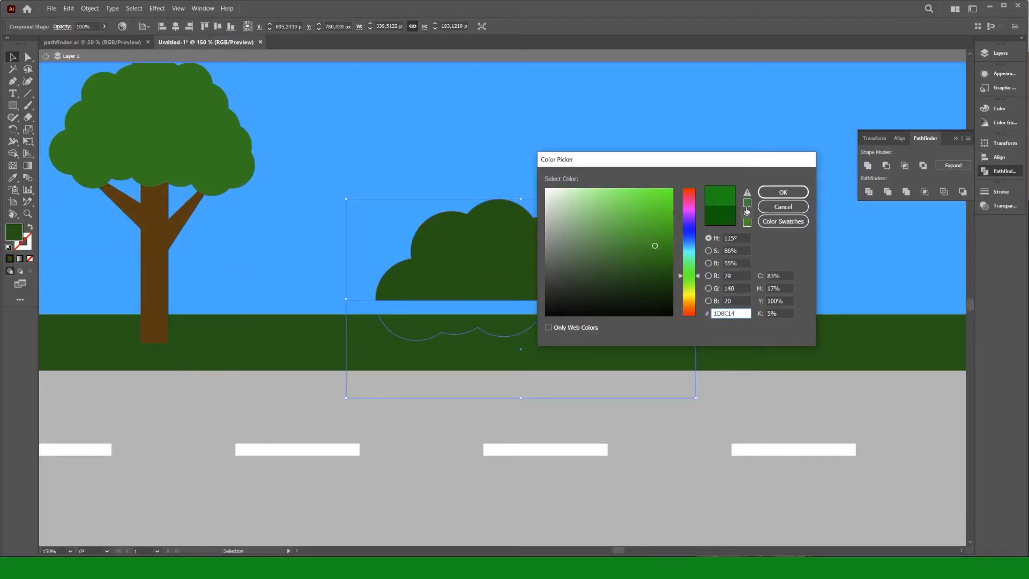
click(770, 194)
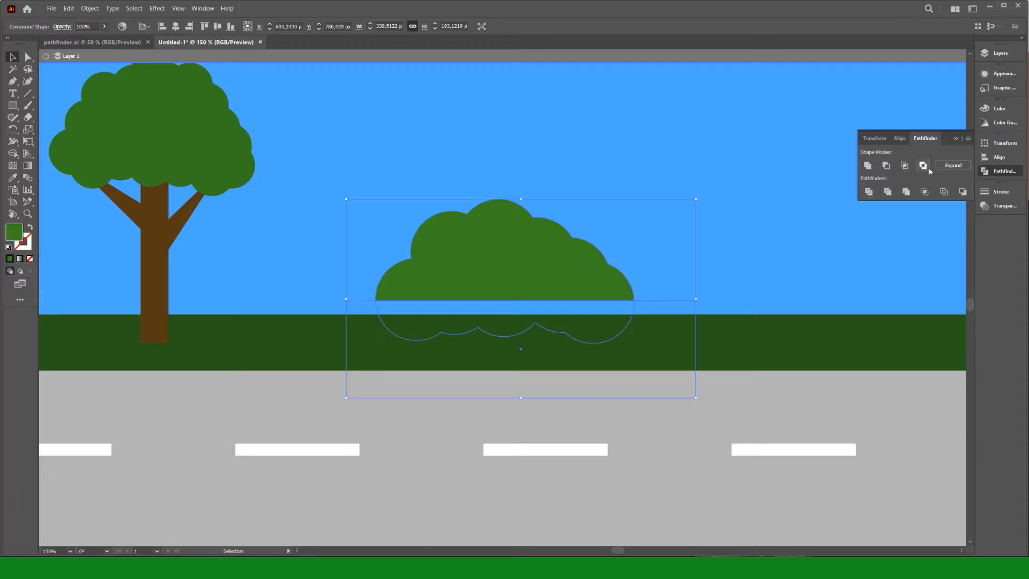
- Expand the bush's compound shape into a plain path and move it down onto the upper grass strip
click(946, 166)
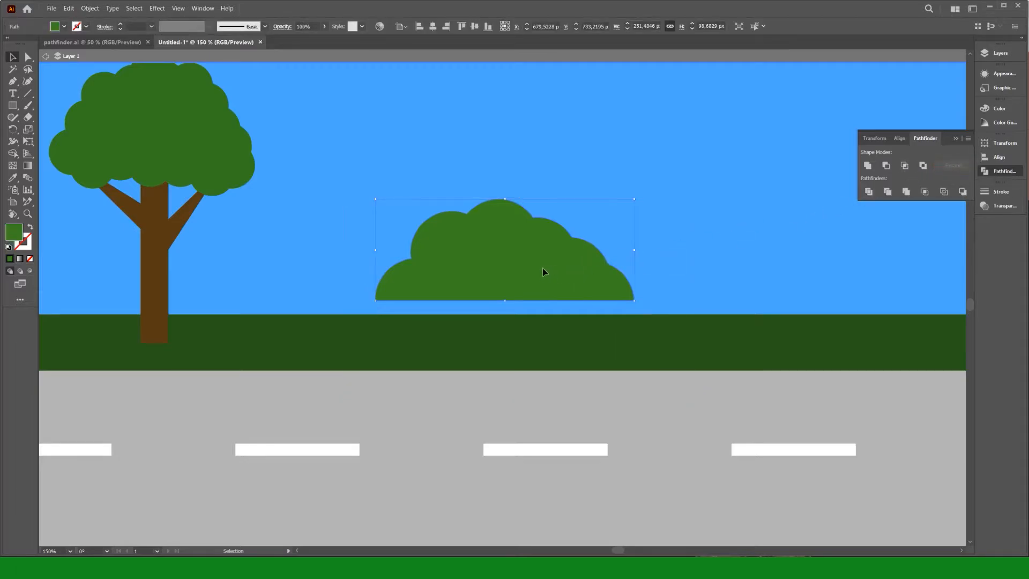
drag(543, 269, 531, 306)
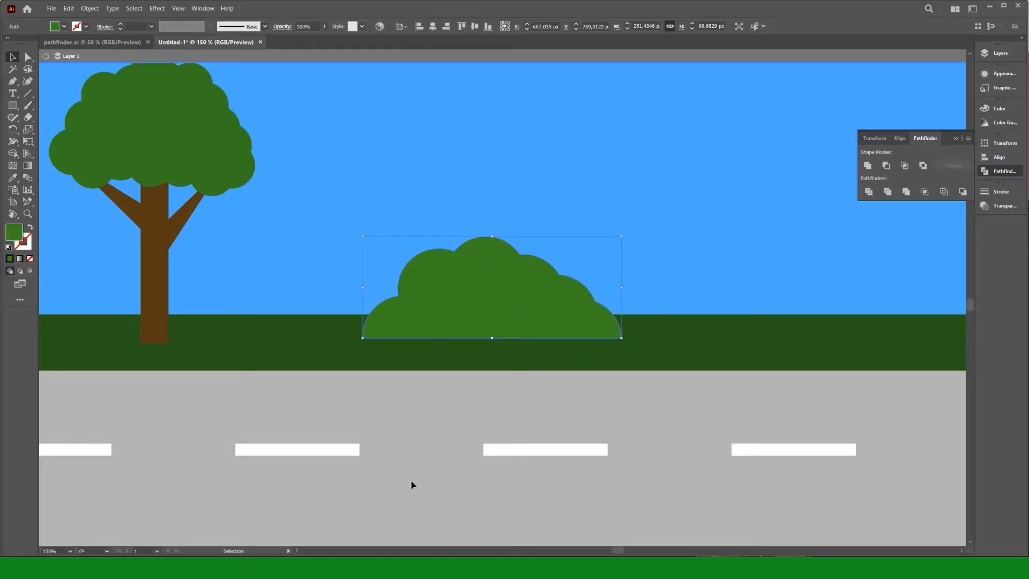
- Switch to the pathfinder.ai document and intersect the yellow hexagon with the red rectangle in the Intersect example
click(99, 43)
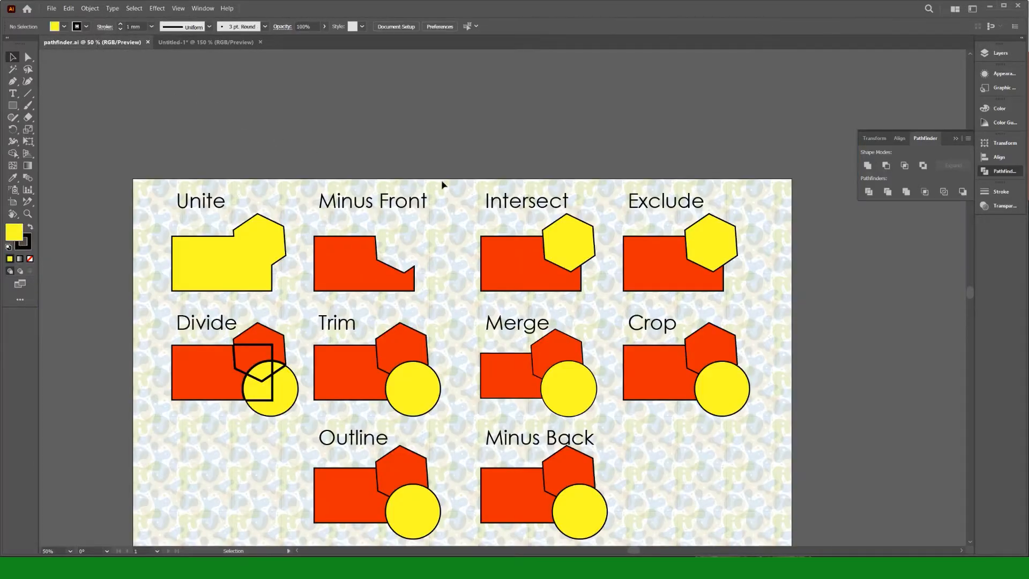
click(566, 255)
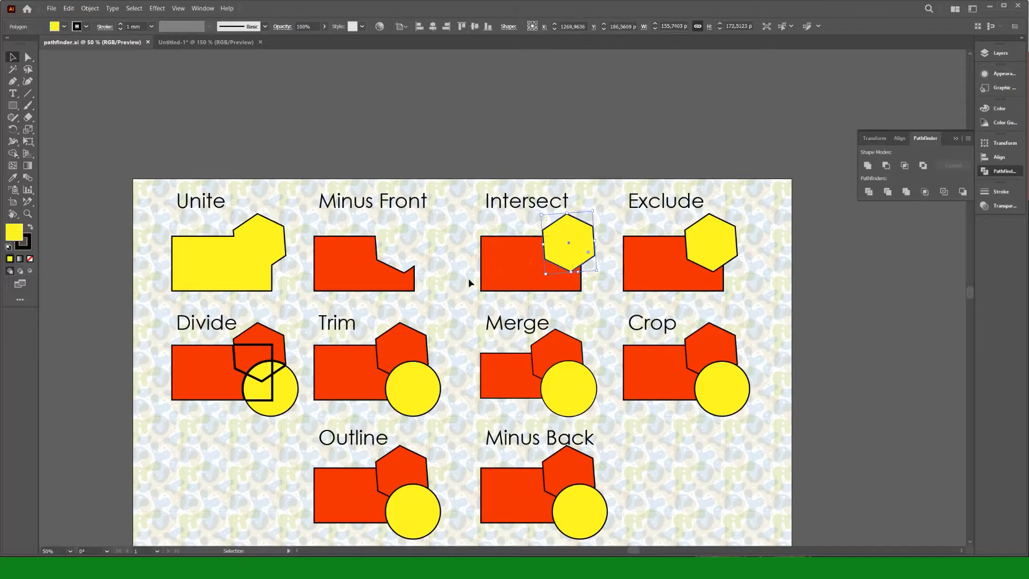
shift+click(581, 291)
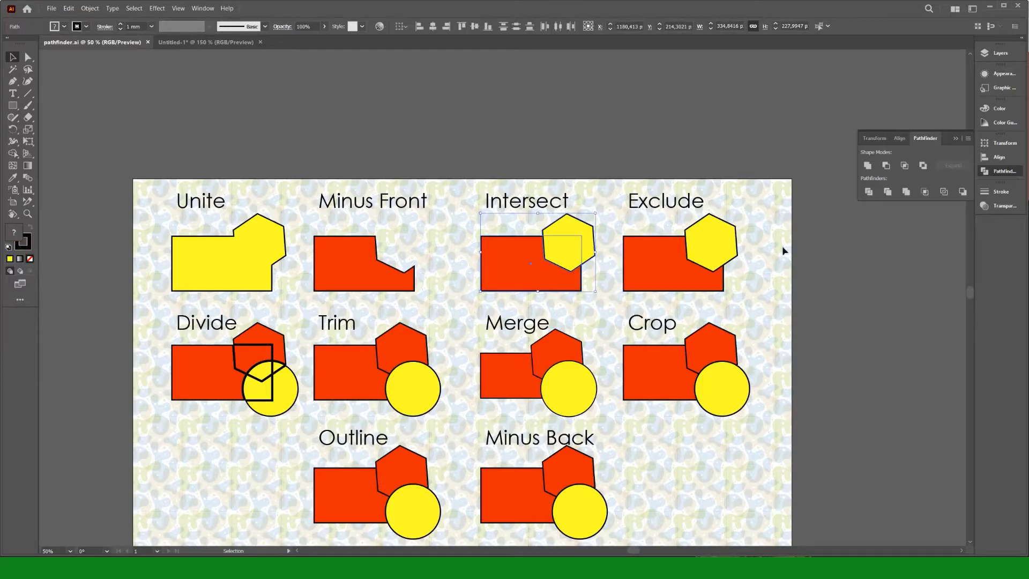
click(905, 165)
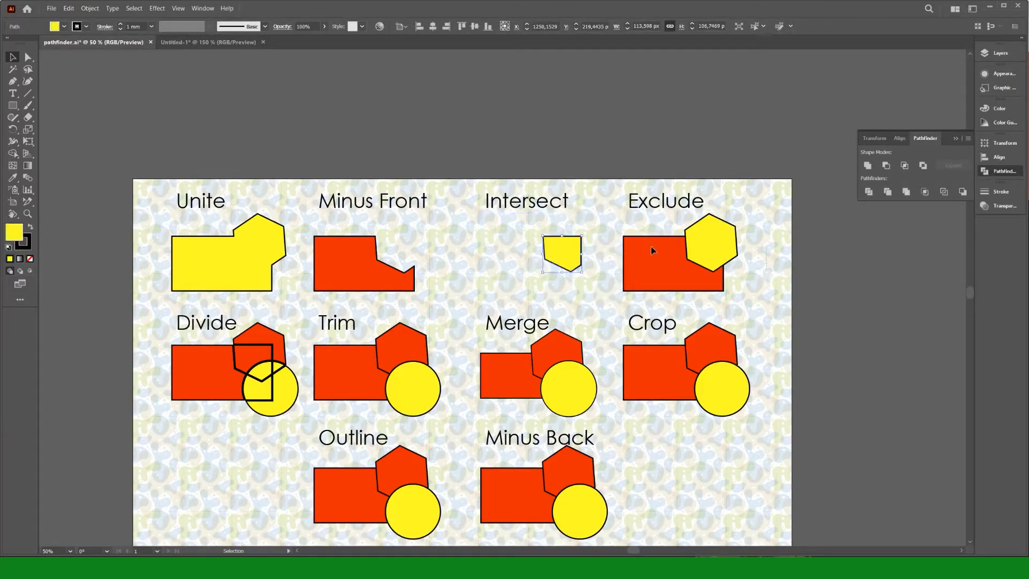
- Apply Exclude to the yellow hexagon and red rectangle in the Exclude example
click(653, 250)
shift+click(690, 249)
click(923, 166)
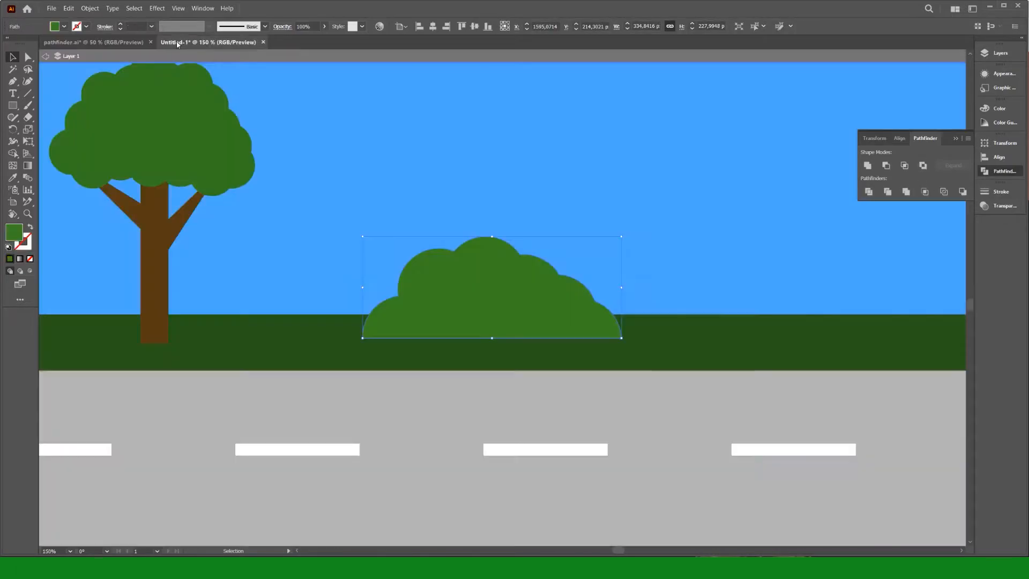
- Switch to the Untitled-1 document, duplicate the tree farther right along the grass, and distribute copies of the bush around both trees
scroll(556, 318, down, 2)
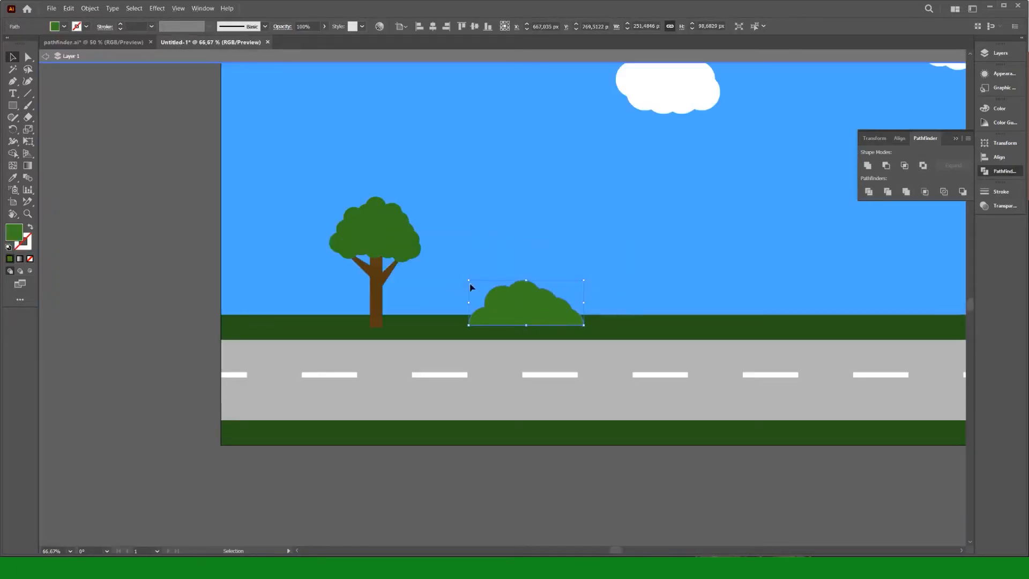
drag(376, 259, 744, 259)
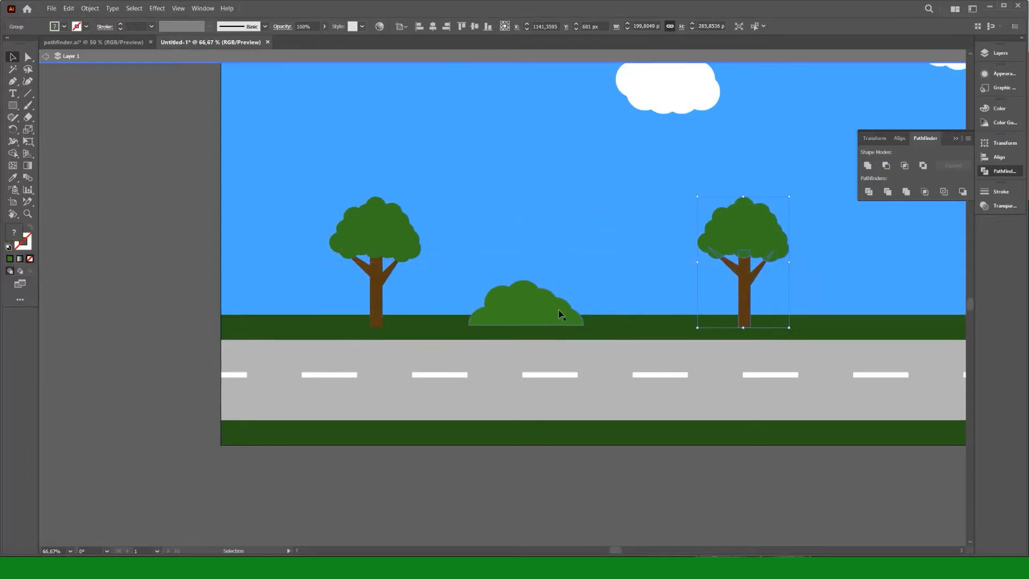
drag(536, 316, 316, 311)
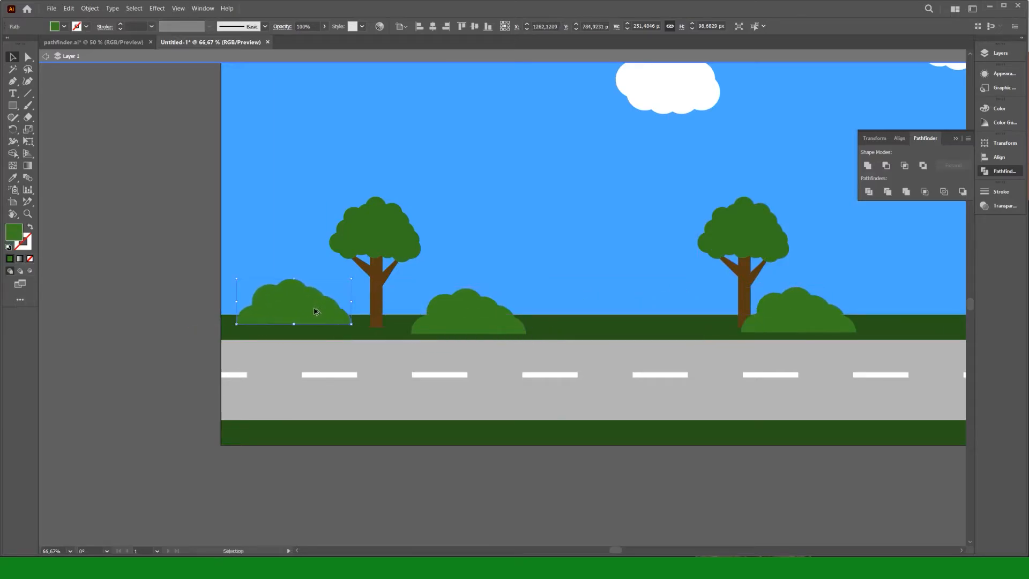
- Scale down the leftmost bush and place a copy of the smaller bush just left of the second tree
drag(353, 278, 700, 315)
scroll(777, 333, down, 1)
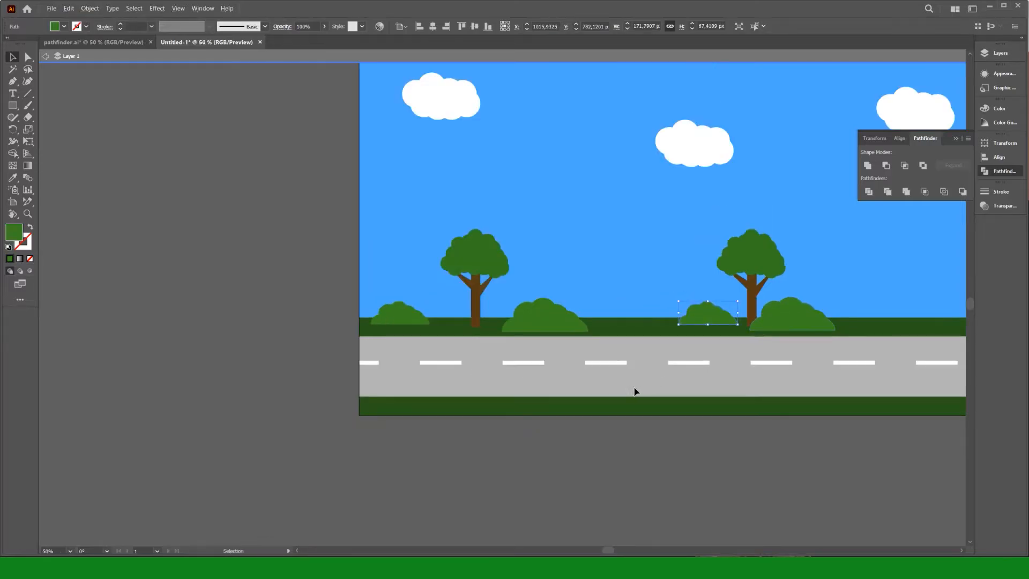
scroll(602, 368, right, 3)
scroll(601, 368, right, 1)
scroll(601, 368, up, 2)
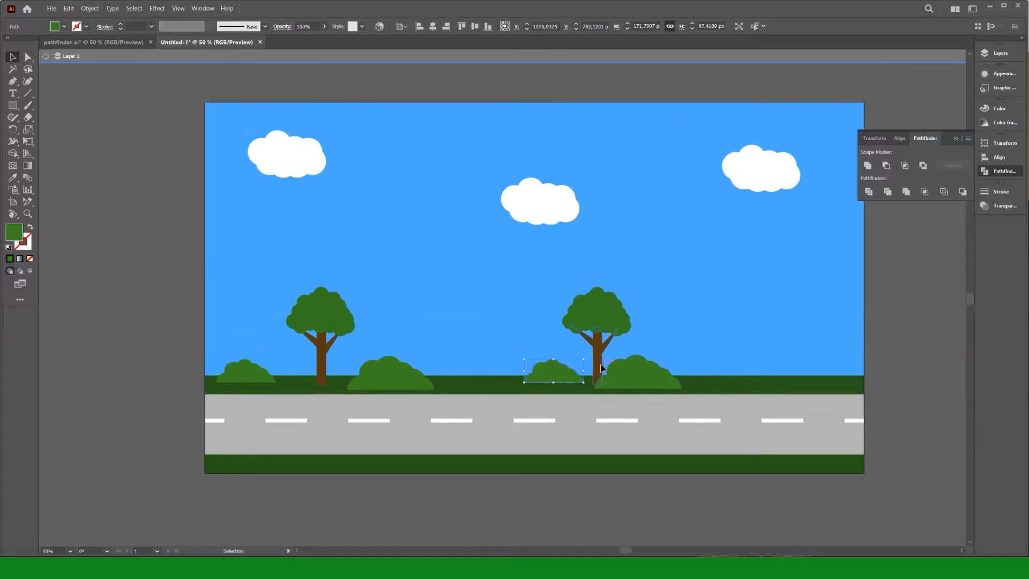
click(146, 261)
- Draw a rectangle about 357 × 142 px on the empty canvas left of the artboard and shear it 45°
scroll(162, 287, left, 2)
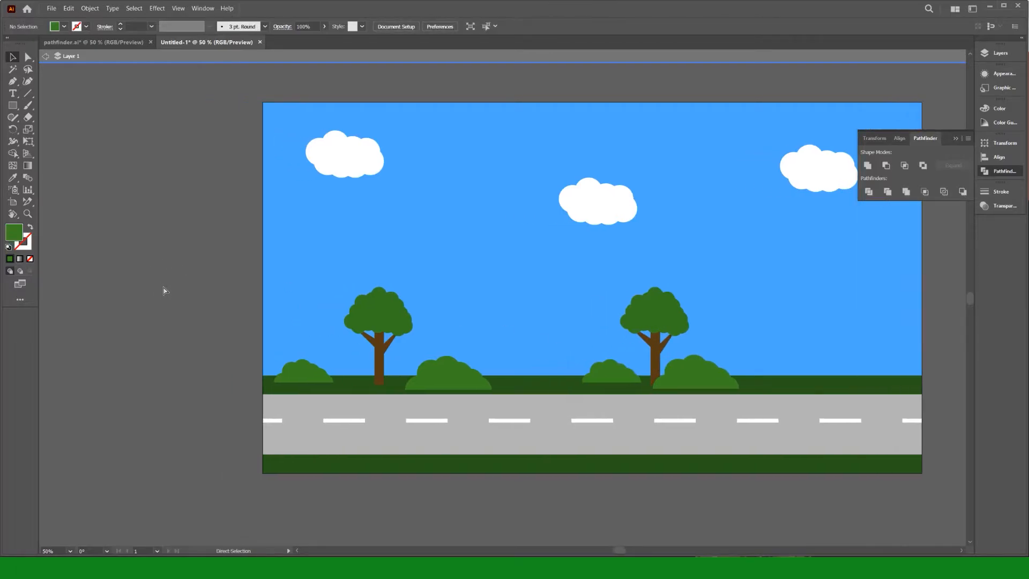
scroll(165, 292, left, 2)
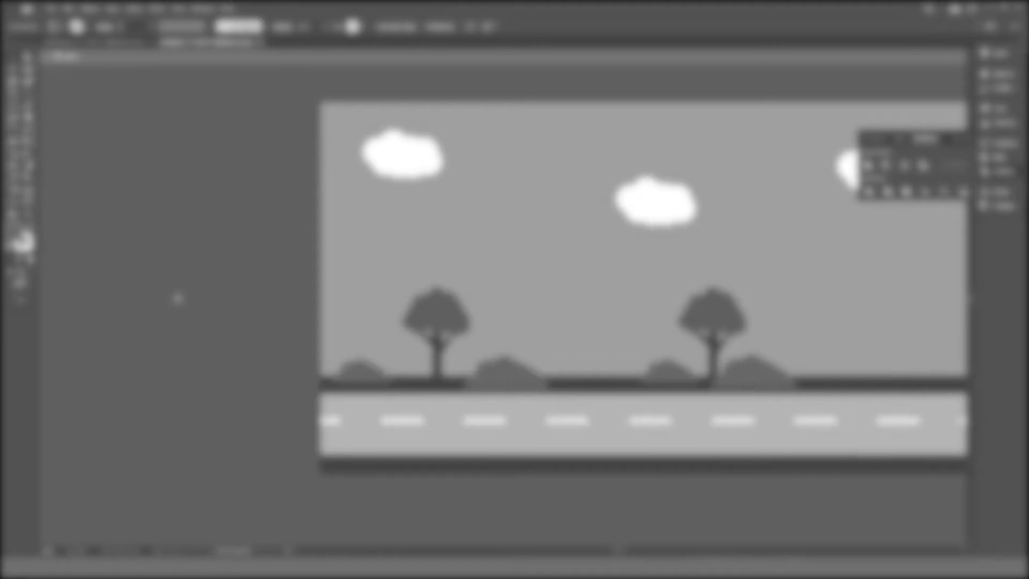
scroll(178, 298, left, 5)
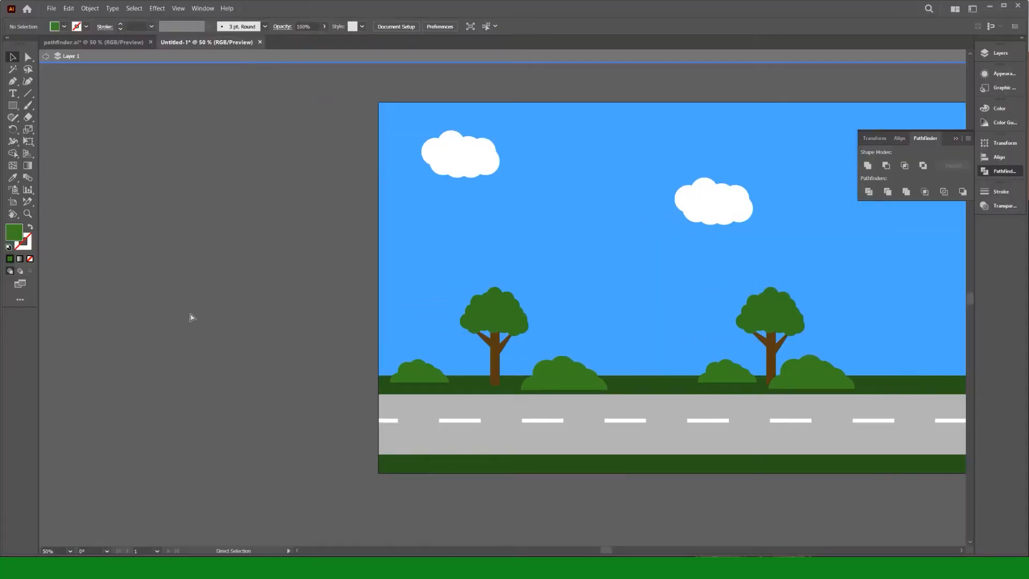
click(12, 106)
drag(123, 328, 245, 377)
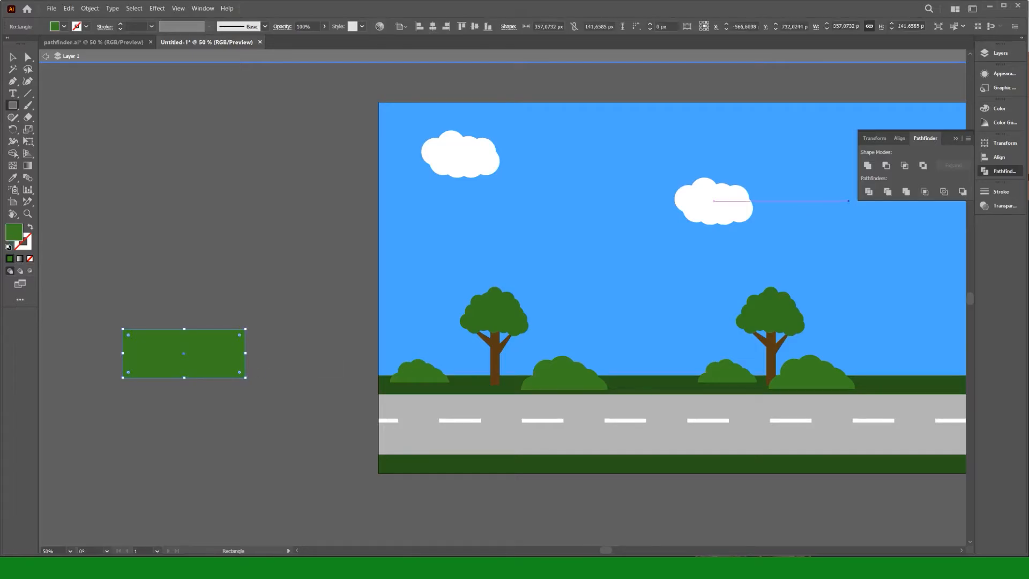
click(1005, 150)
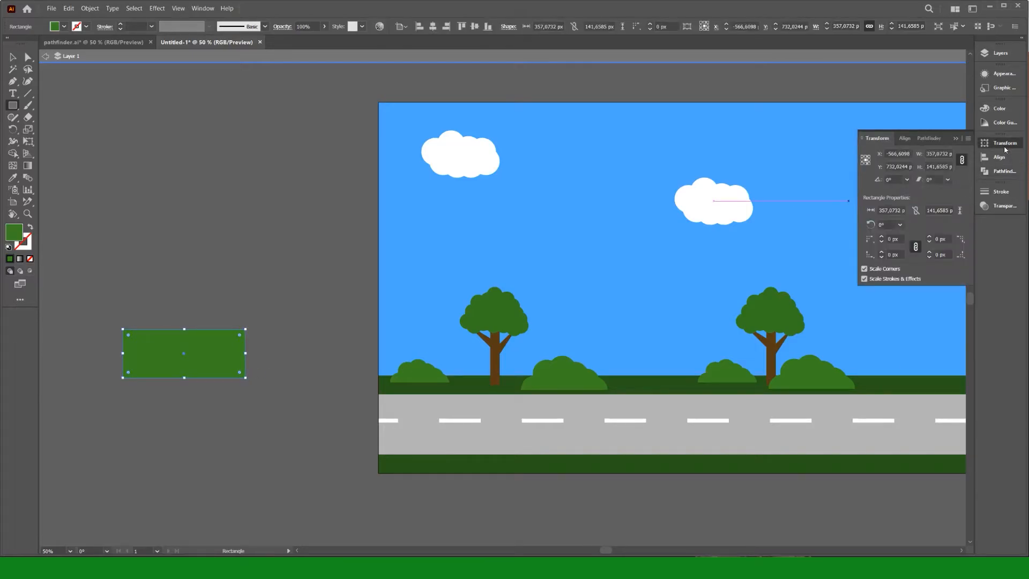
click(948, 179)
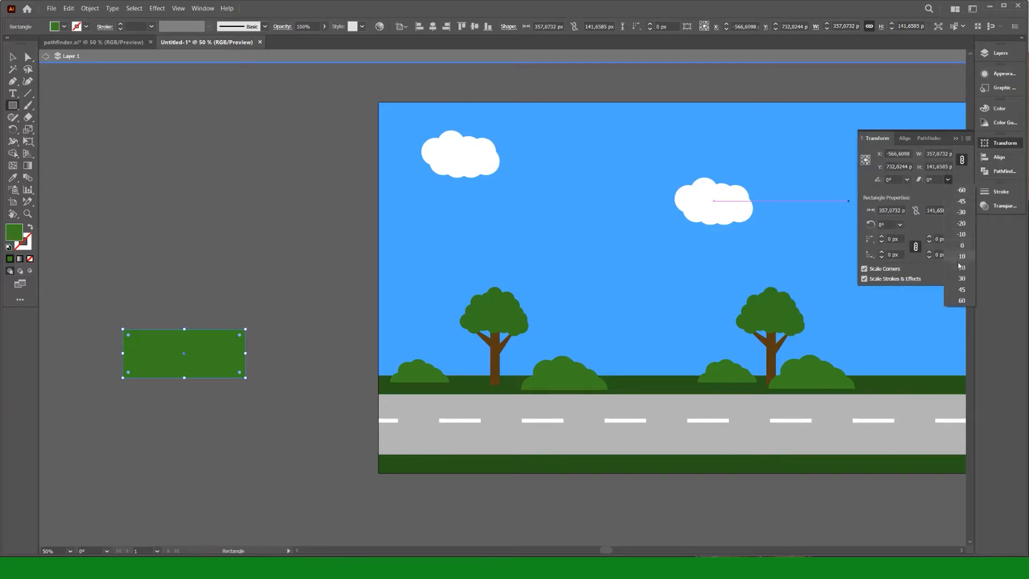
click(957, 289)
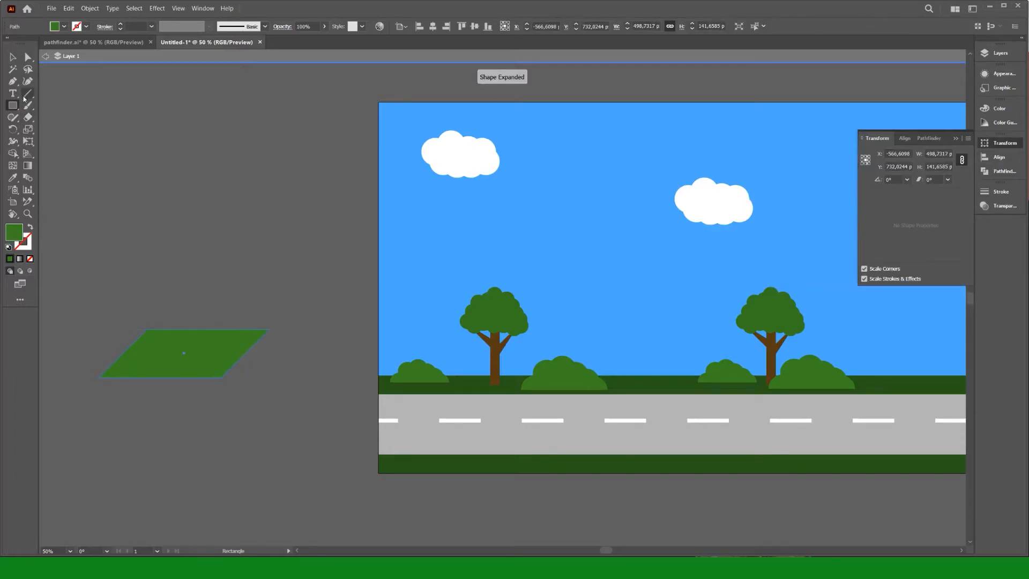
click(12, 57)
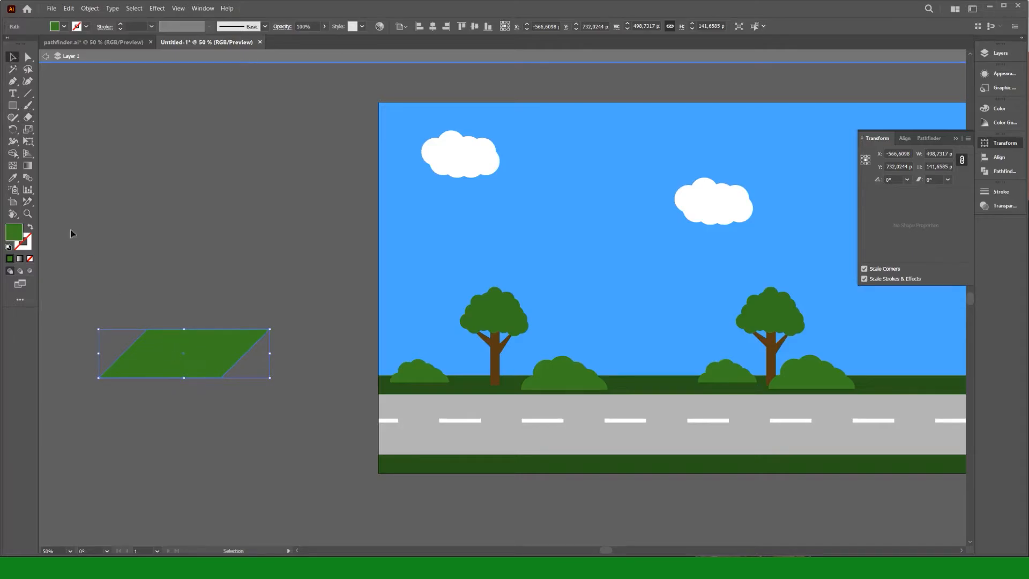
- Create a mirrored copy of the green parallelogram and align its upper-left corner with the original's to form a trapezoid
drag(12, 130, 40, 142)
alt+click(221, 356)
key(alt+c)
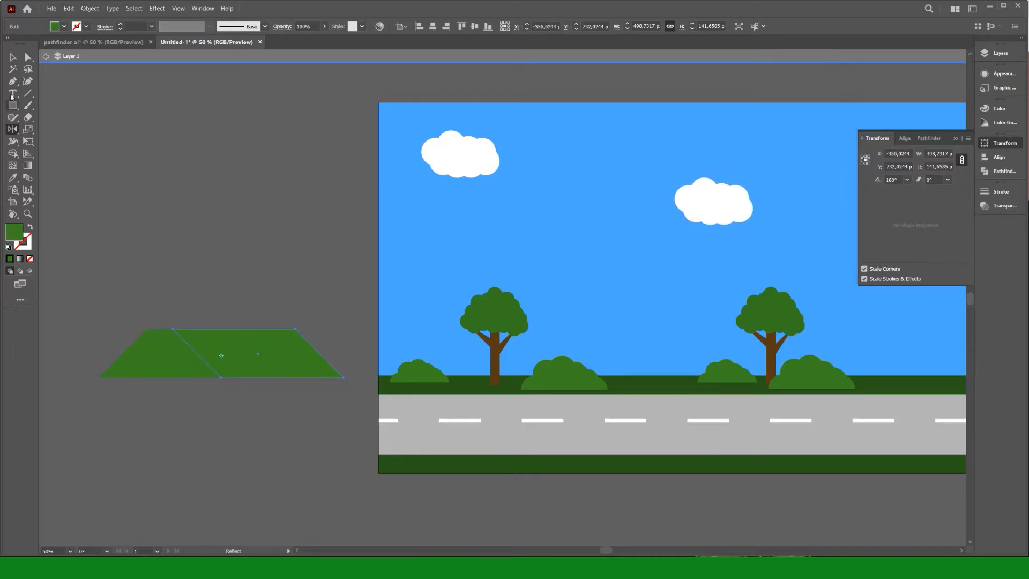
click(9, 60)
key(ctrl+shift+a)
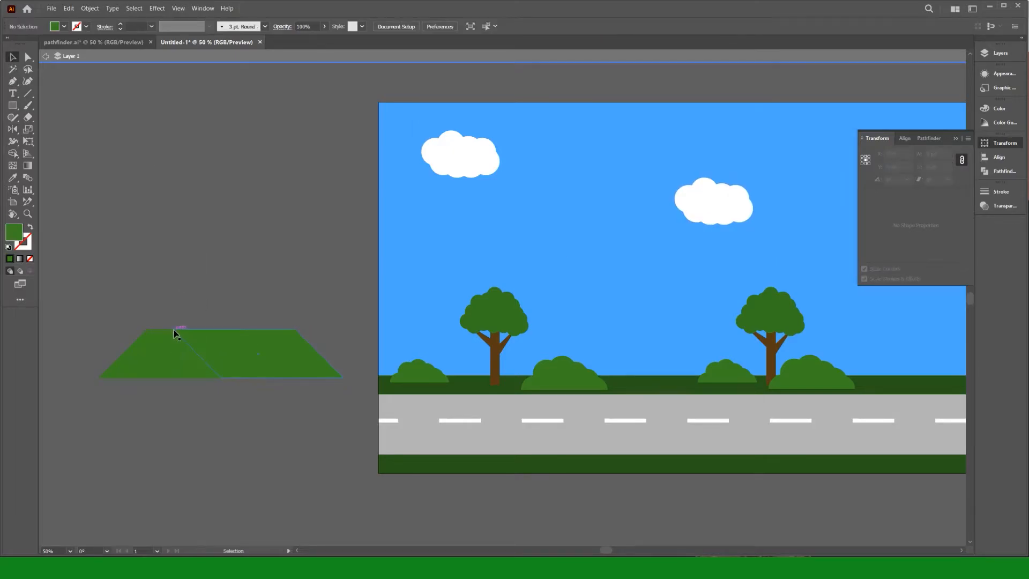
drag(175, 334, 149, 333)
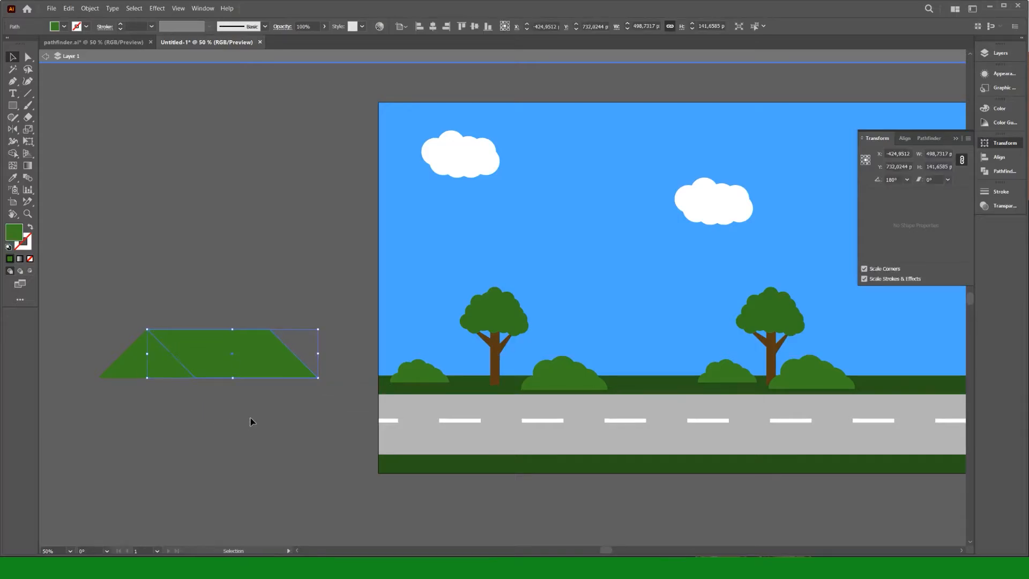
- Draw a rectangle about 842 × 155 px across the trapezoid's base as the car's lower body, and raise the trapezoid slightly
key(ctrl+shift+a)
key(m)
mouse_move(73, 361)
mouse_down()
mouse_move(312, 387)
mouse_move(331, 413)
mouse_move(363, 418)
mouse_up()
drag(218, 362, 218, 366)
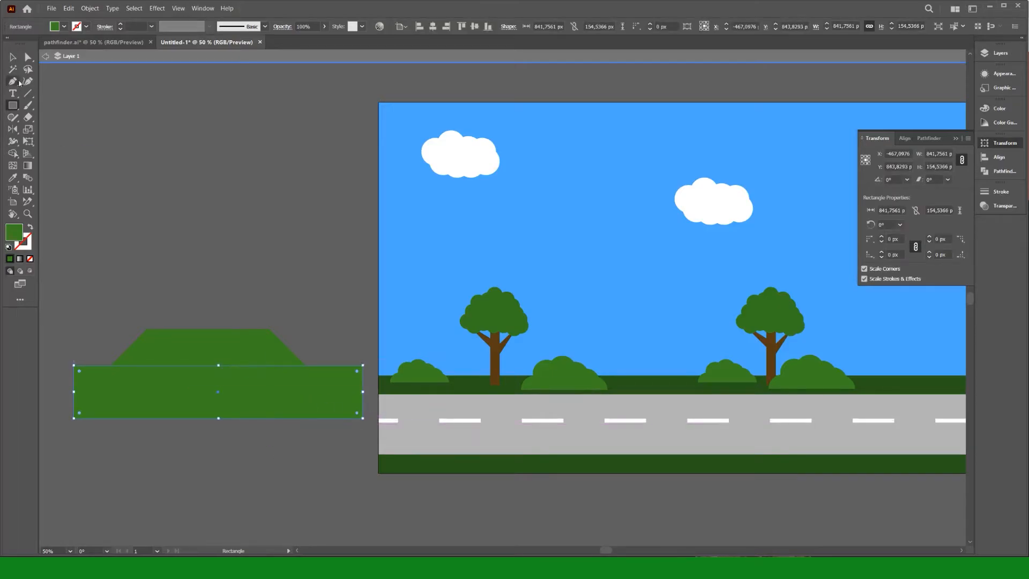
key(v)
key(ctrl+a)
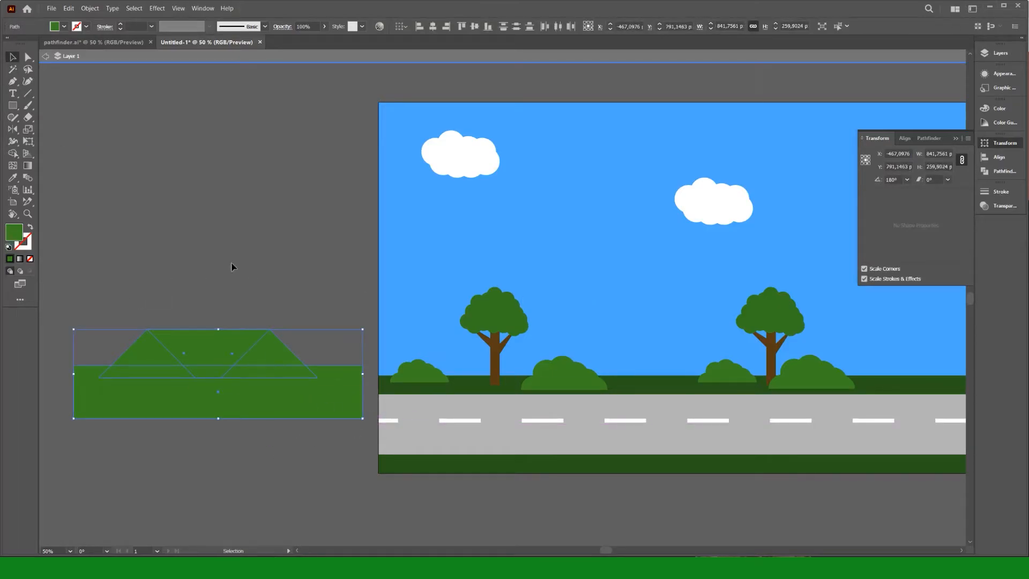
shift+click(255, 397)
drag(228, 346, 227, 338)
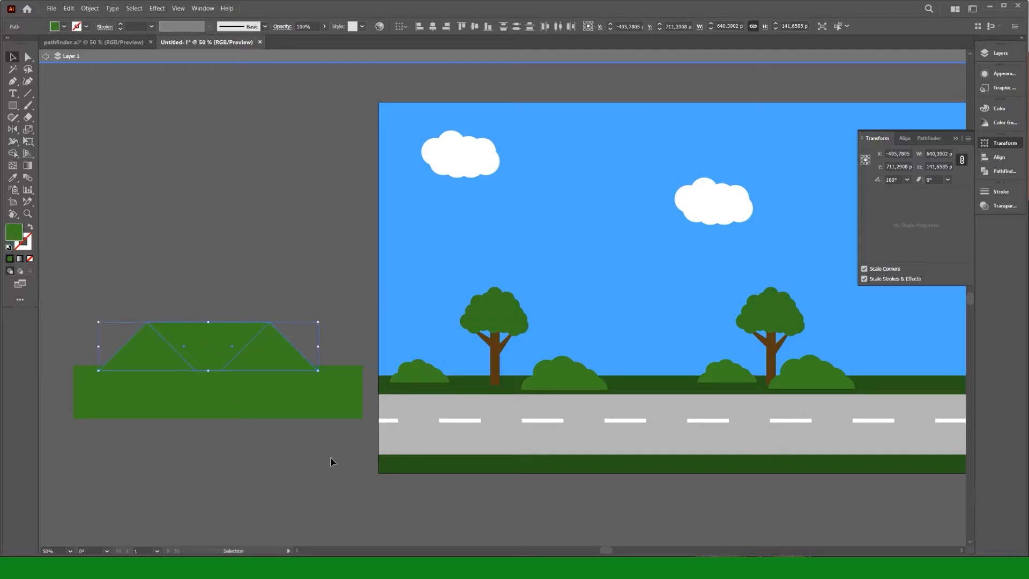
- Unite the two parallelograms and the lower rectangle into a single car body shape
key(ctrl+a)
click(929, 137)
click(867, 166)
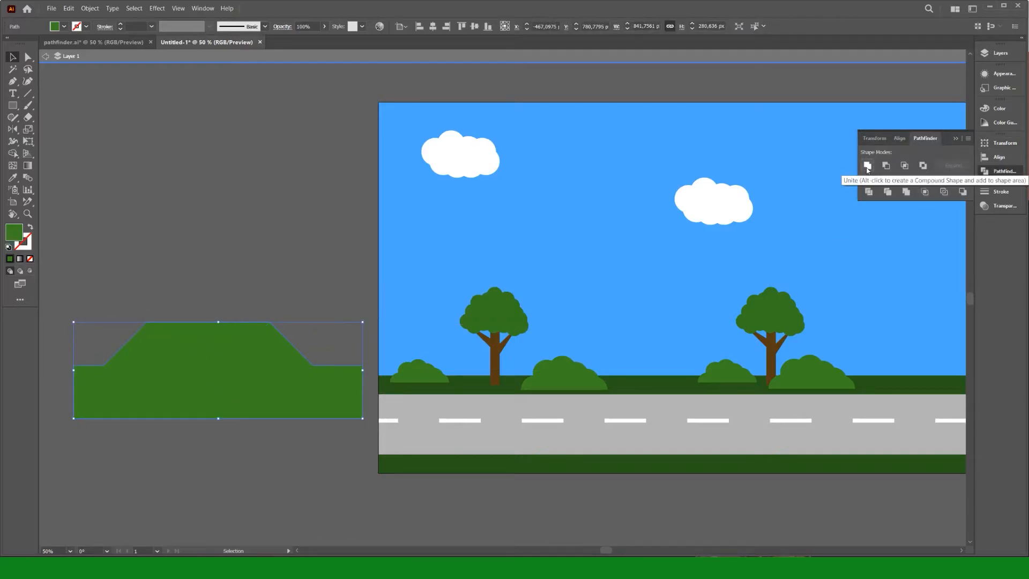
- Round the car body's corners individually, using broad curves on the roof and hood side and smaller ones at the rear and base
click(28, 56)
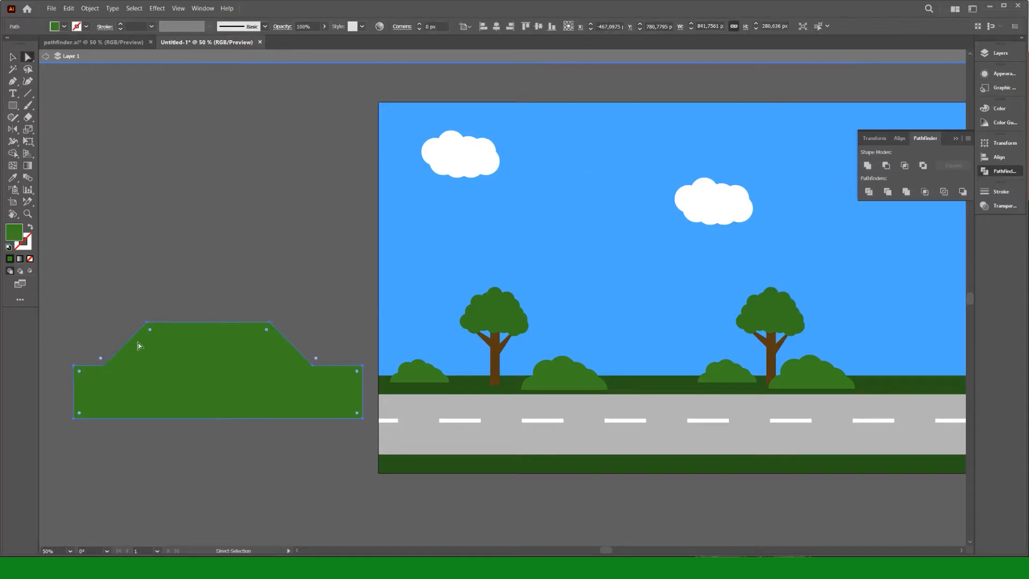
drag(151, 334, 174, 359)
drag(266, 335, 186, 384)
drag(319, 361, 361, 330)
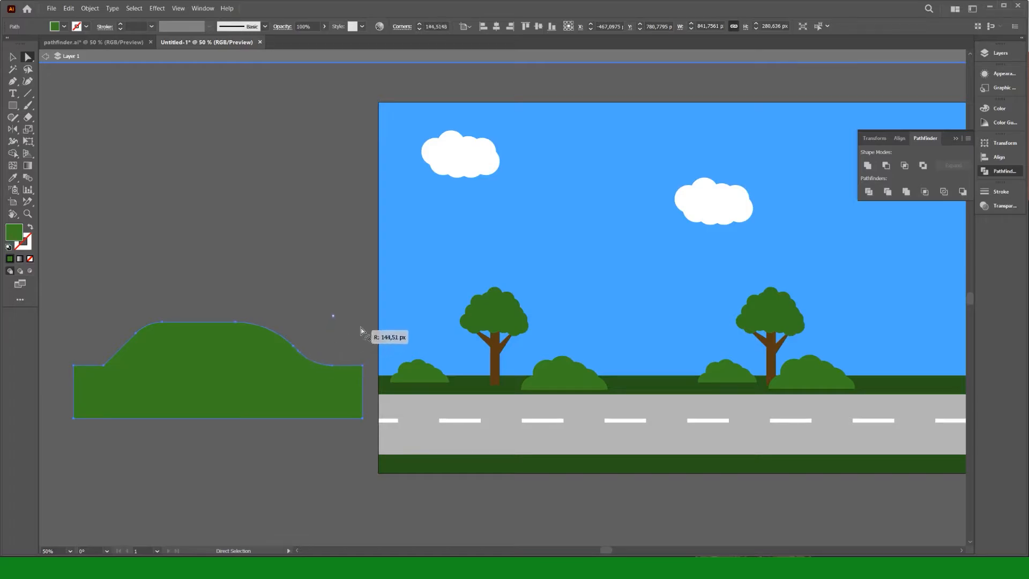
drag(358, 373, 344, 409)
drag(80, 414, 99, 412)
drag(81, 375, 81, 328)
- Draw a rectangle about 343 × 104 px over the car's cabin for the window and fill it with medium blue
click(13, 105)
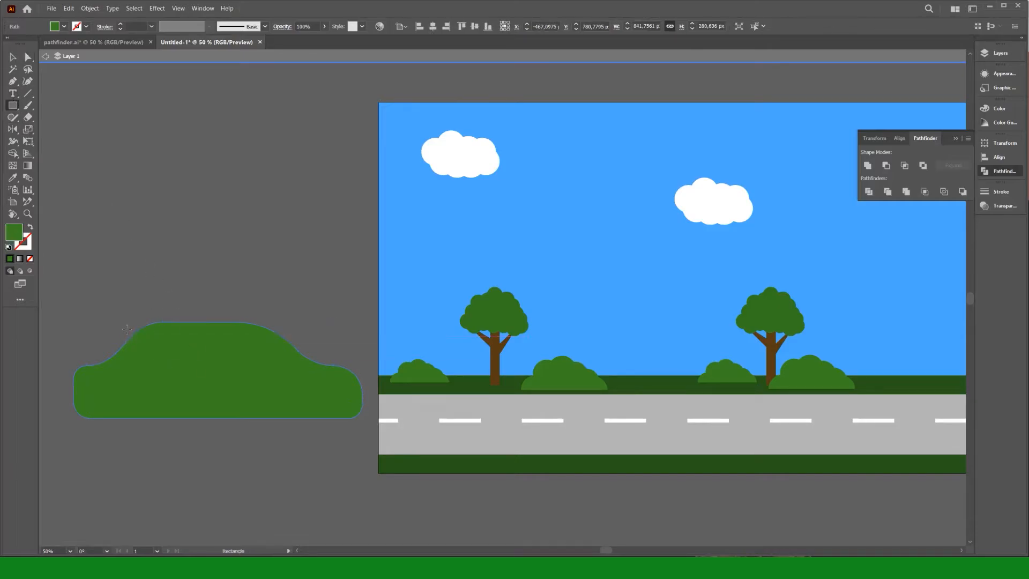
drag(129, 330, 245, 366)
double_click(14, 235)
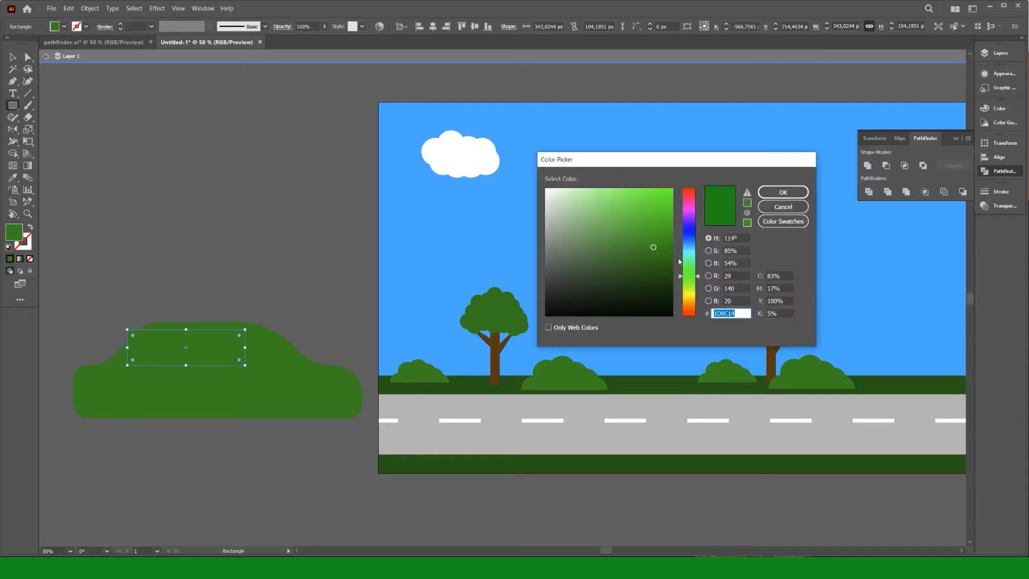
drag(682, 248, 682, 218)
click(784, 192)
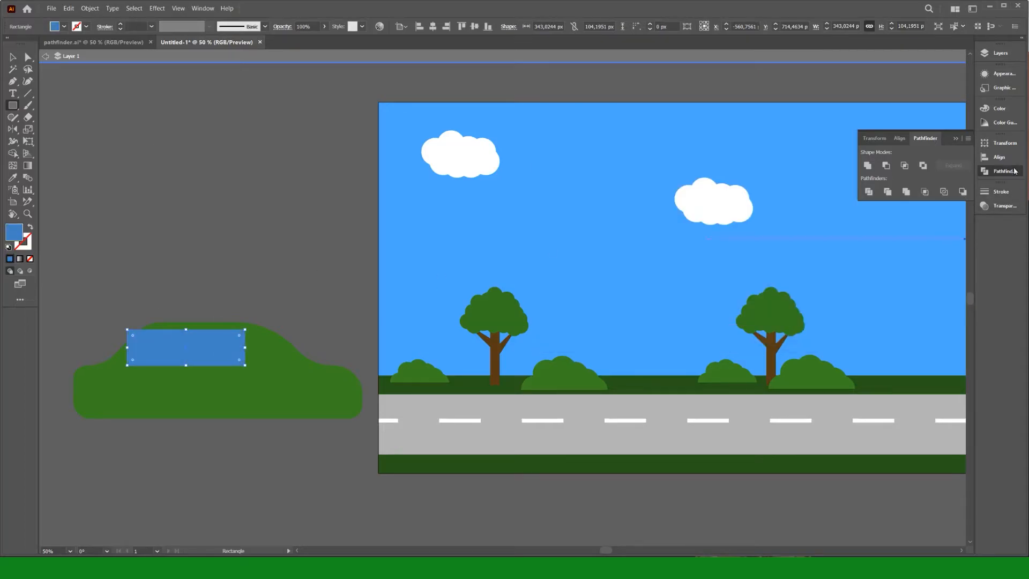
- Shear the blue window rectangle 45° and shift it slightly up and right to fit inside the cabin's rear slope
click(1004, 143)
click(948, 180)
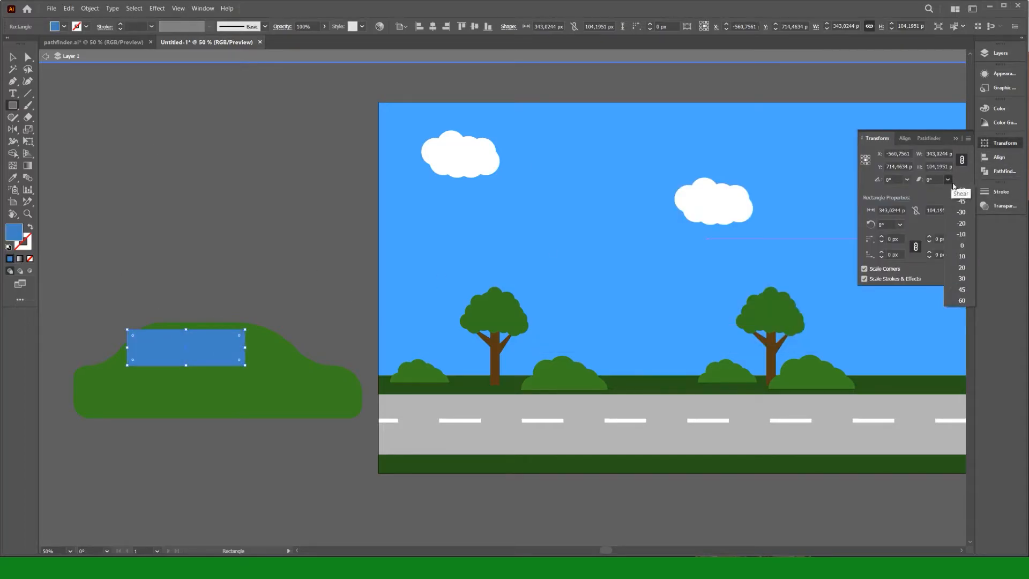
click(959, 266)
key(ctrl+plus)
key(ctrl+plus)
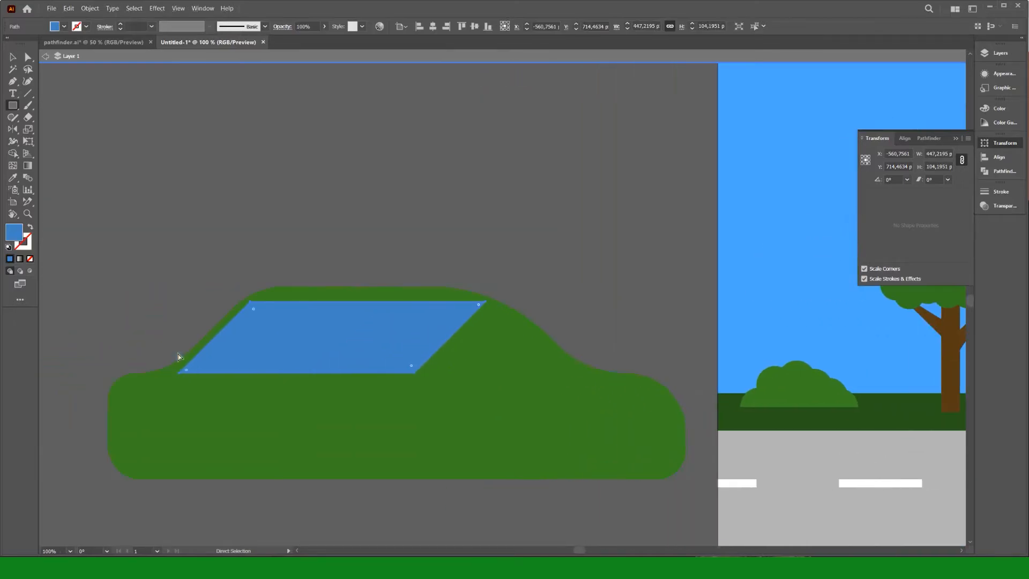
scroll(178, 354, left, 2)
scroll(179, 354, up, 1)
click(12, 57)
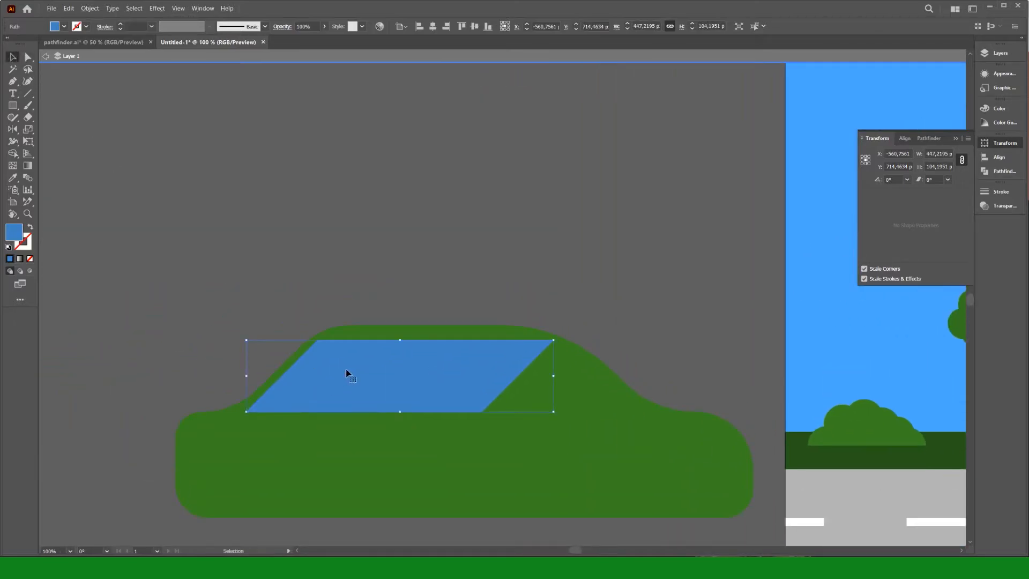
drag(346, 372, 355, 366)
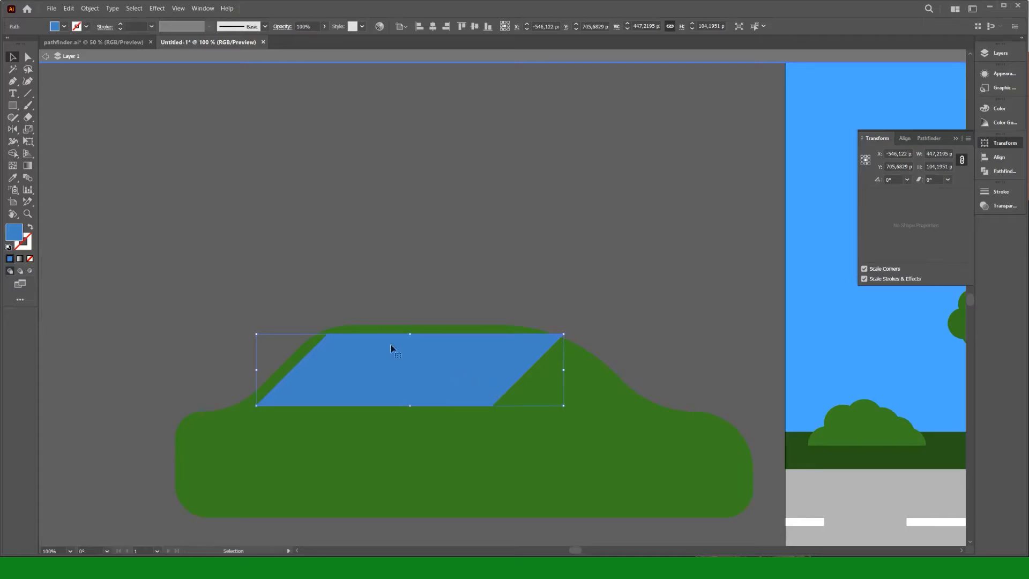
- Create a mirrored copy of the blue parallelogram and align its upper-left corner with the original's to form a trapezoidal window
key(o)
alt+click(464, 370)
click(701, 220)
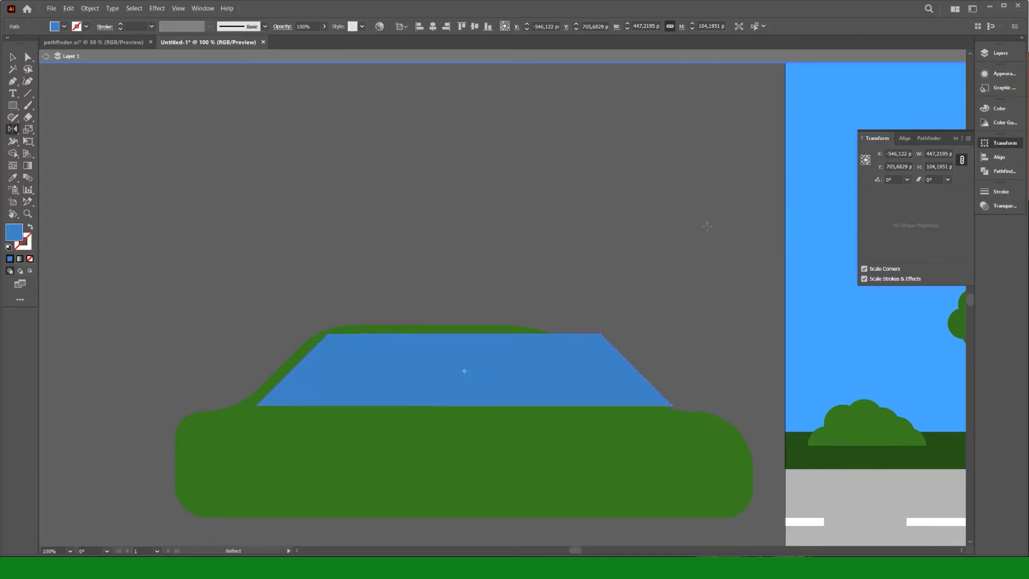
key(v)
mouse_move(589, 350)
mouse_down()
mouse_move(531, 363)
mouse_move(556, 368)
mouse_move(601, 353)
mouse_up()
click(407, 331)
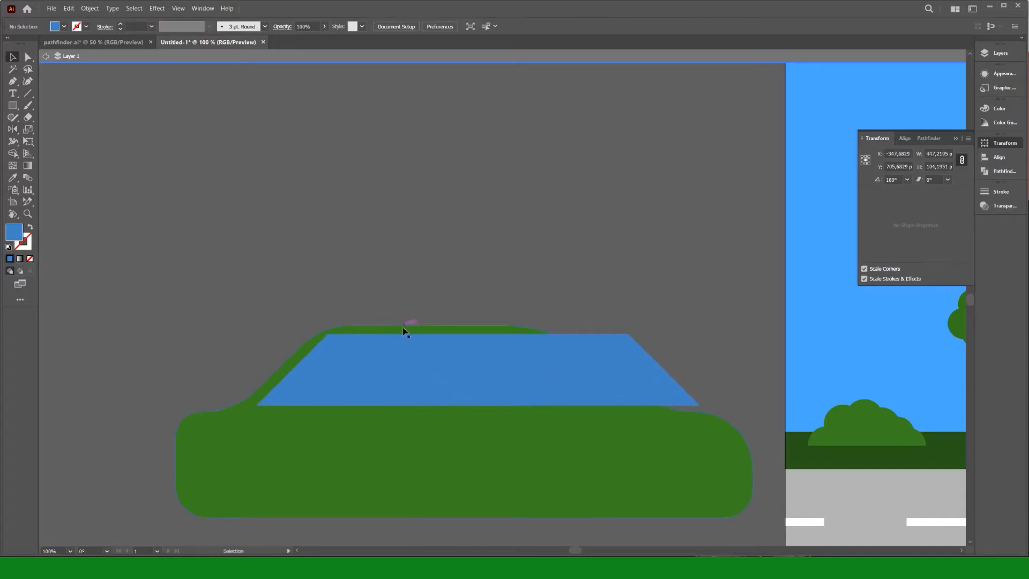
drag(396, 336, 330, 337)
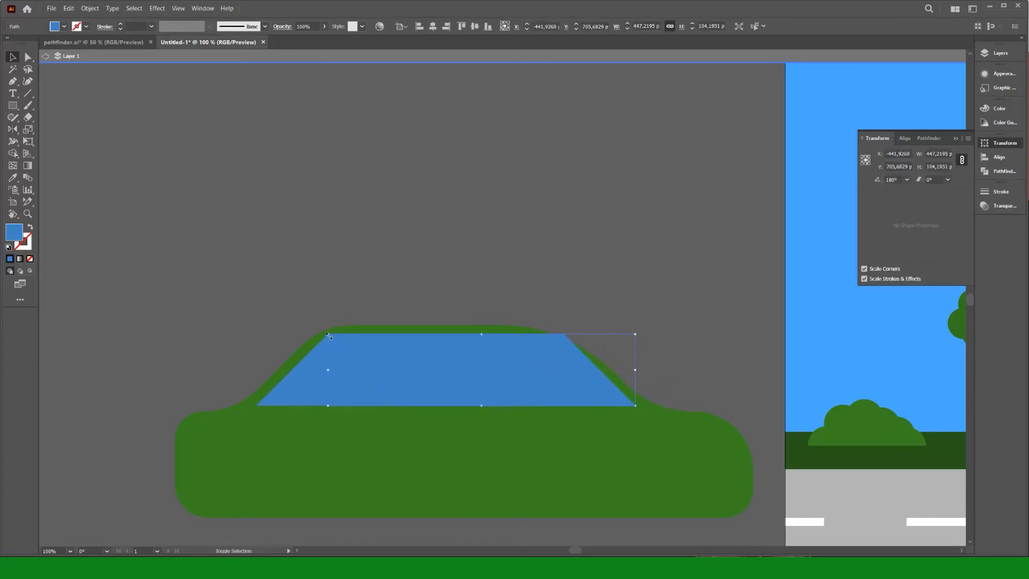
- Unite the two blue parallelograms into one window shape and nudge it slightly left within the cabin
shift+click(309, 391)
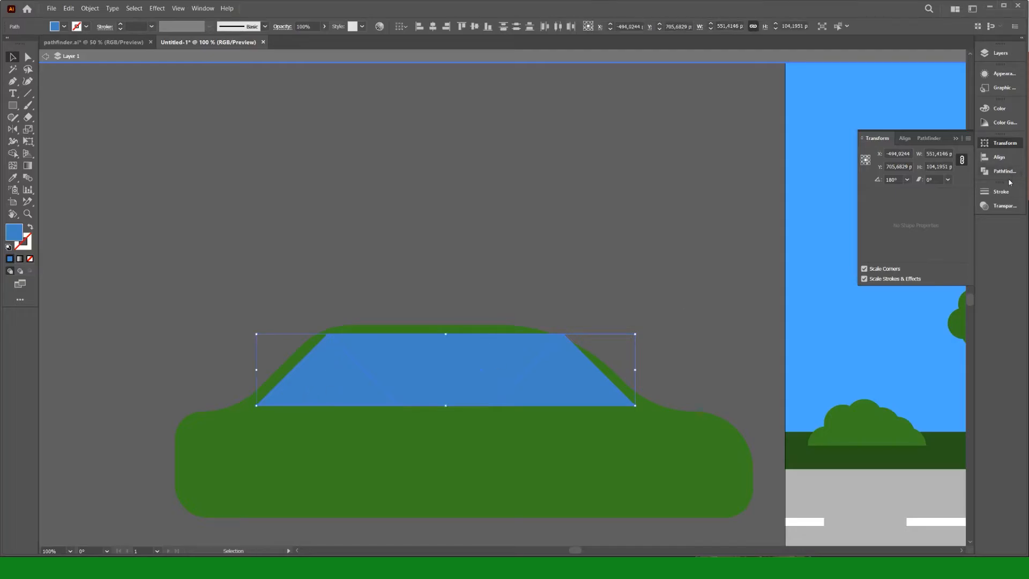
click(1005, 171)
drag(535, 370, 531, 369)
click(28, 69)
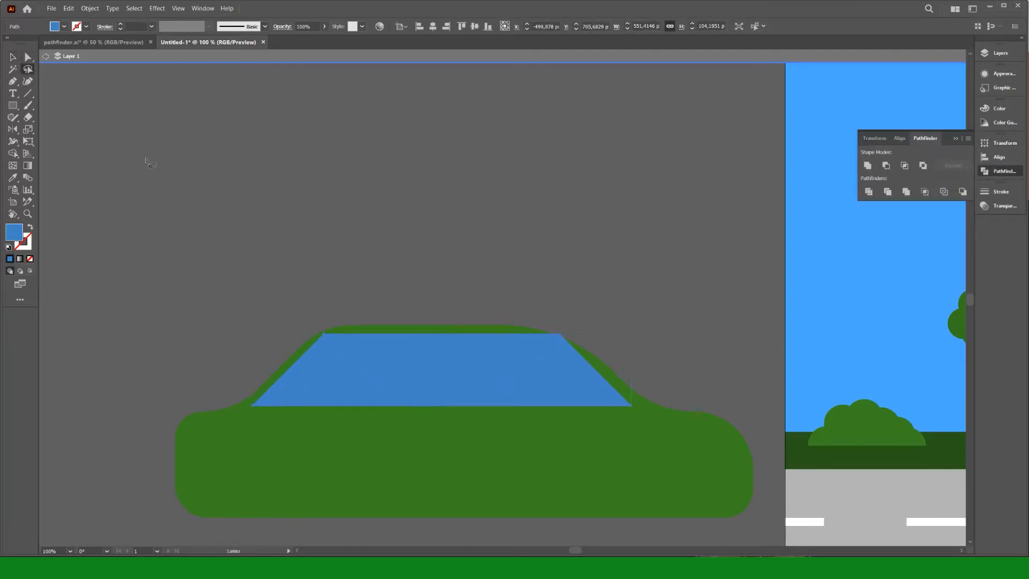
- Round the window's four corners individually: generous curves at the upper corners to follow the roofline and small radii at the lower ones
key(a)
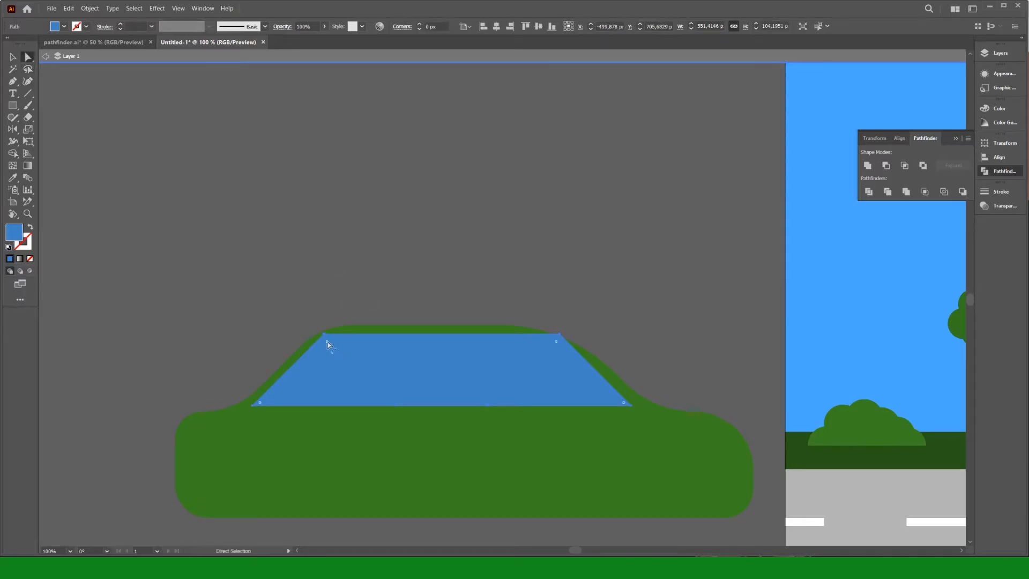
drag(327, 342, 378, 382)
drag(557, 342, 412, 419)
drag(625, 404, 624, 409)
drag(261, 405, 269, 405)
key(v)
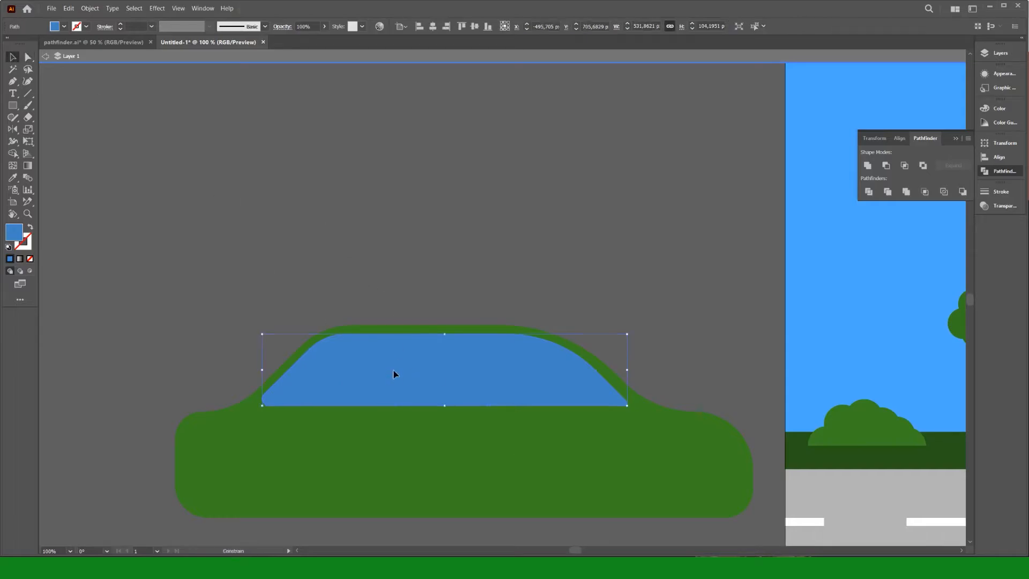
- Nudge the rounded window slightly upward and widen it a little toward the front of the cabin
drag(394, 373, 395, 372)
drag(626, 369, 631, 370)
click(496, 294)
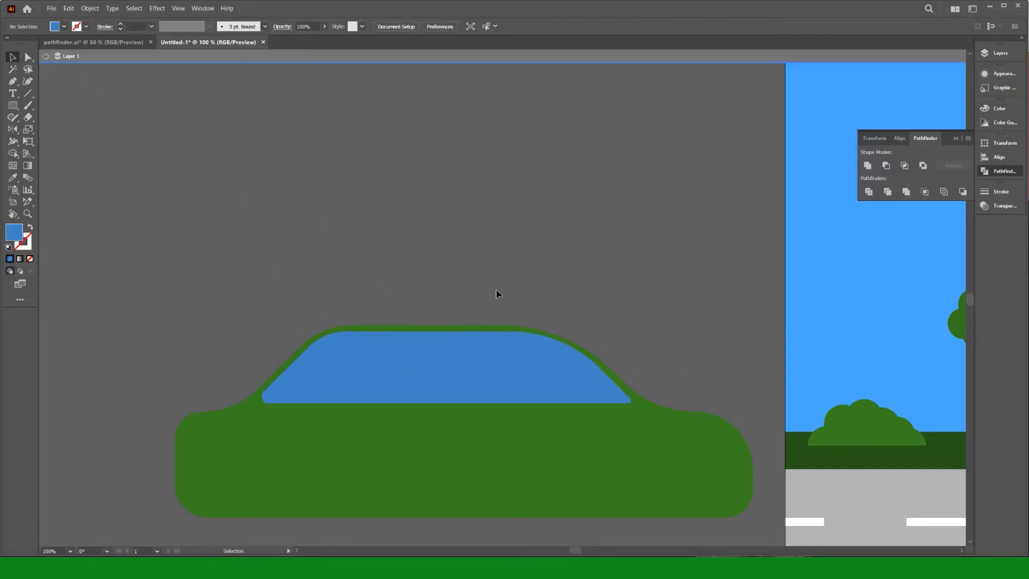
- Apply a white (FFFFFF) stroke to the car body and window
click(494, 411)
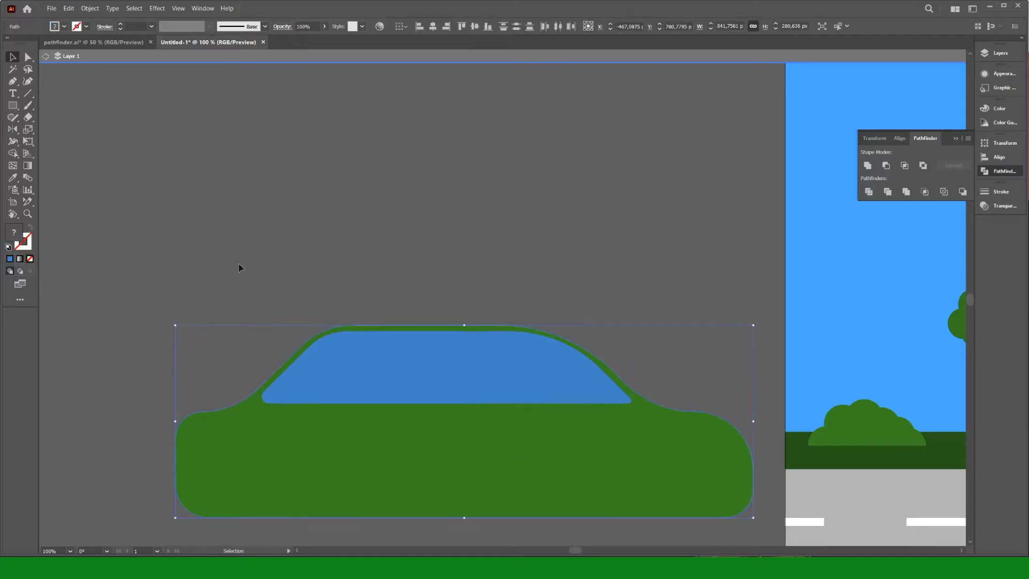
double_click(30, 247)
text(ffffff)
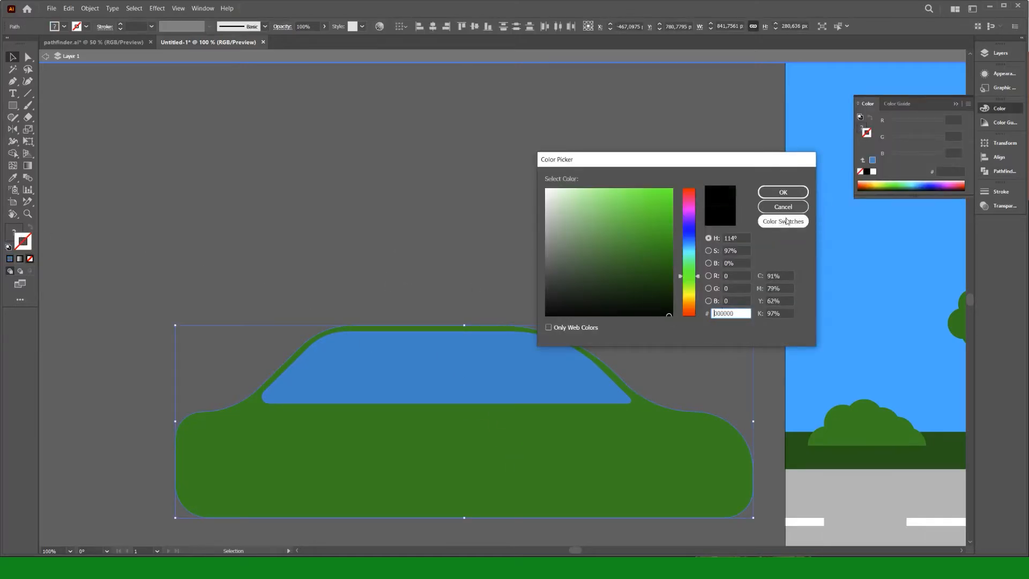
click(783, 193)
- Set the stroke of the car body and window to black (000000) with a 2 mm weight
double_click(26, 247)
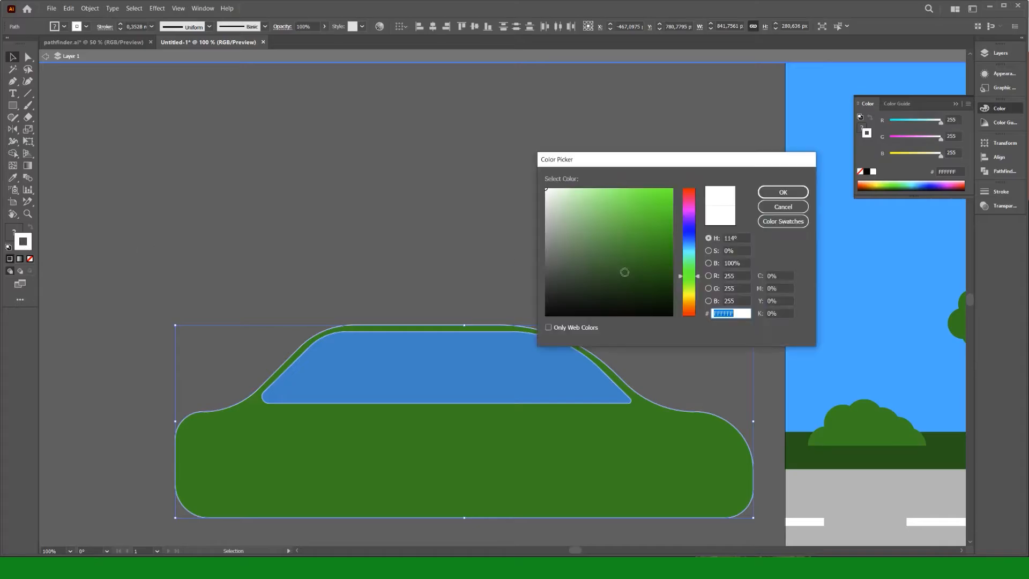
text(000000)
click(787, 196)
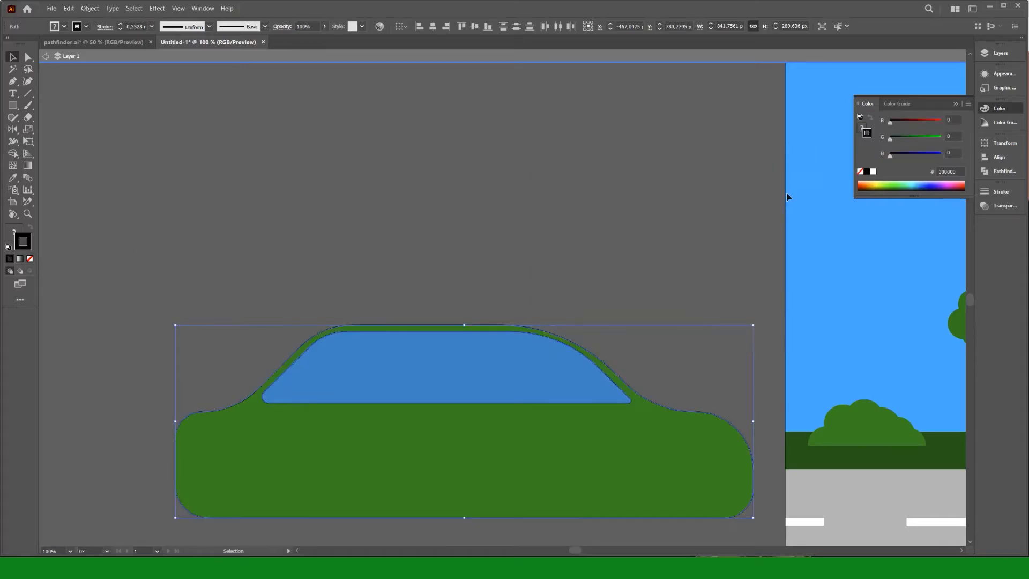
click(121, 24)
click(120, 23)
- Draw a narrow bar about 17 × 185 px across the middle of the window and tilt it slightly counter-clockwise
key(m)
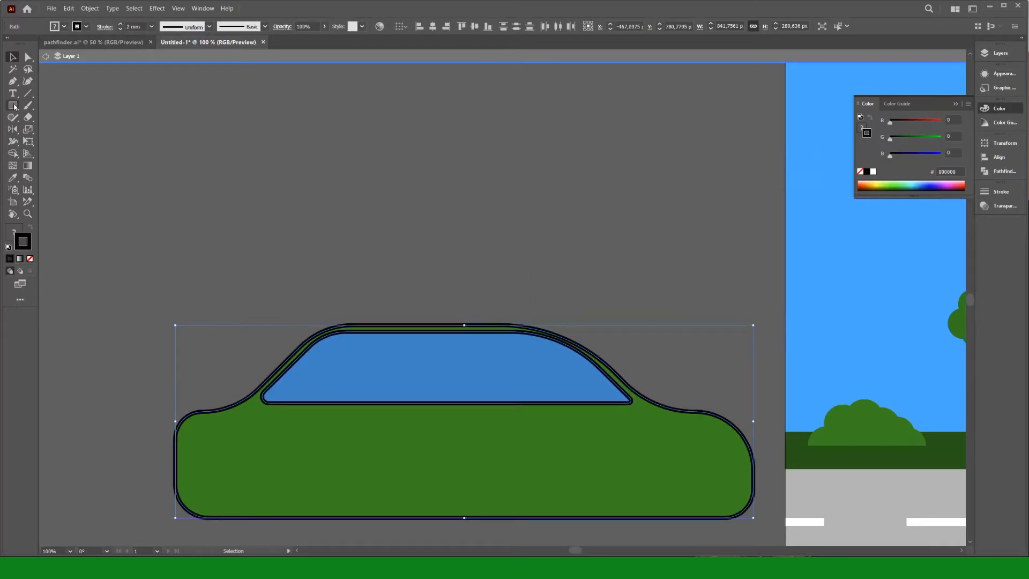
drag(431, 287, 443, 417)
click(12, 59)
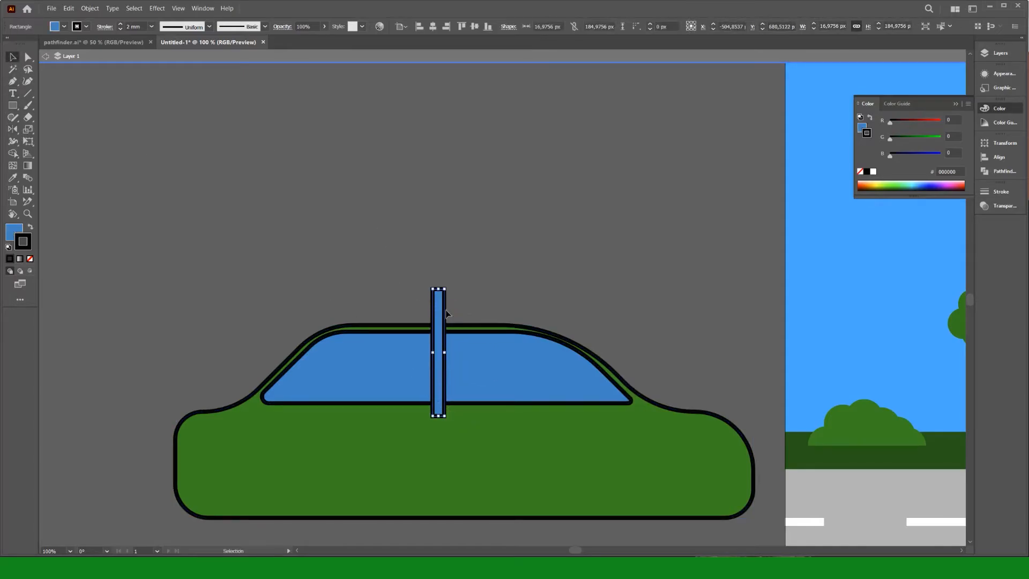
drag(440, 309, 421, 291)
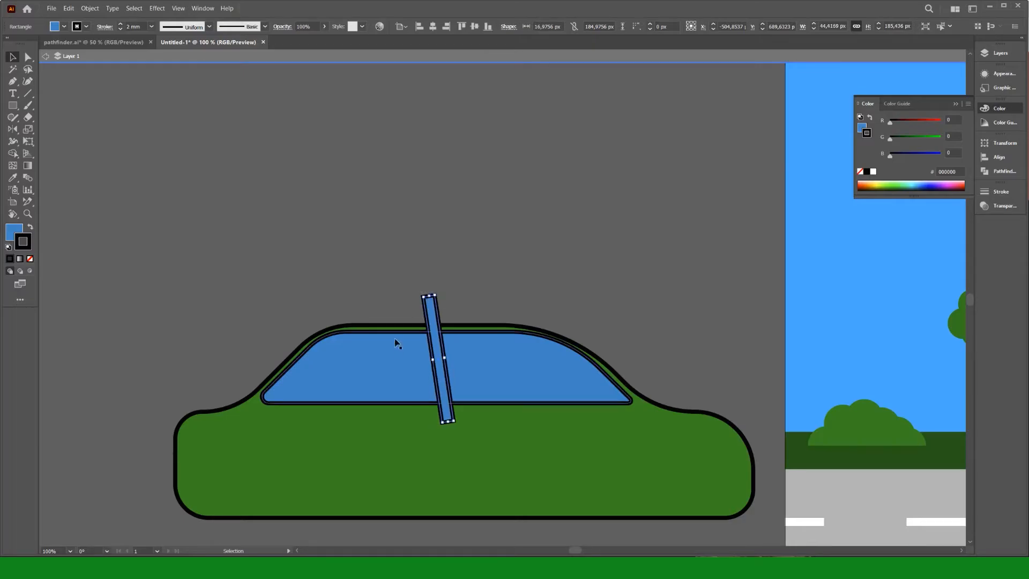
- Subtract the tilted bar from the window with Minus Front and narrow the split windows slightly from both sides
shift+click(394, 351)
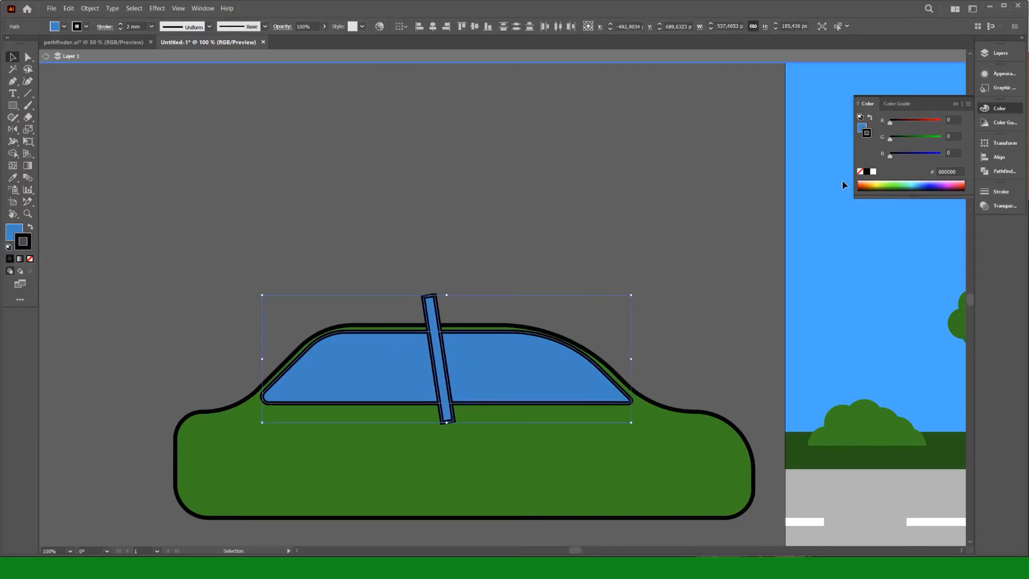
click(1005, 171)
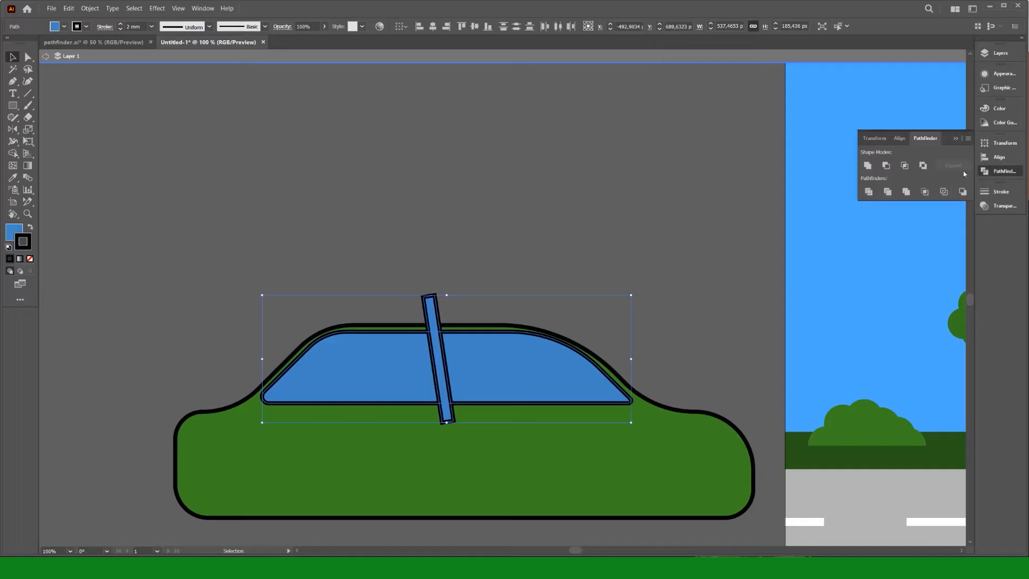
click(886, 167)
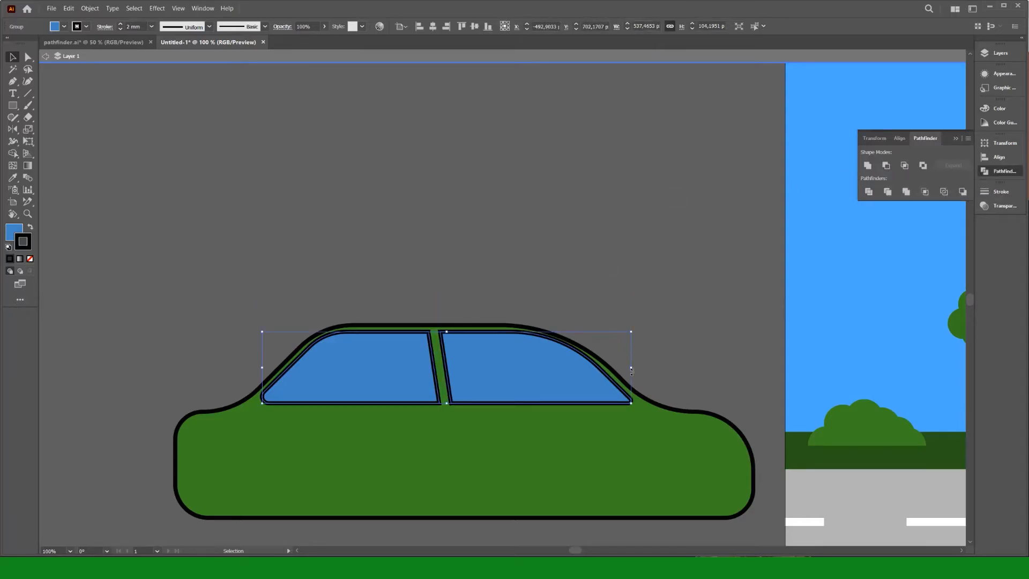
drag(632, 370, 627, 371)
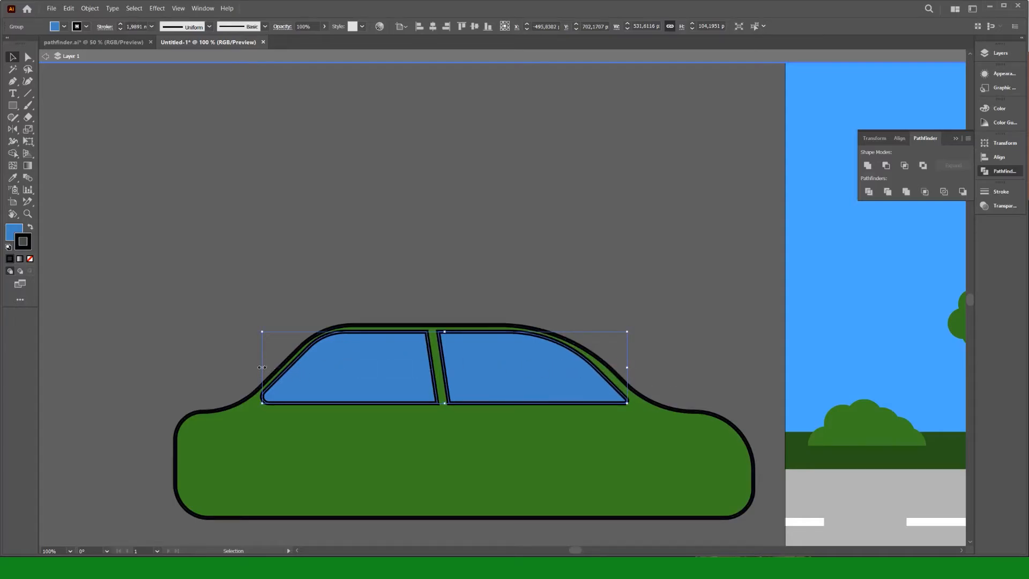
drag(262, 367, 266, 367)
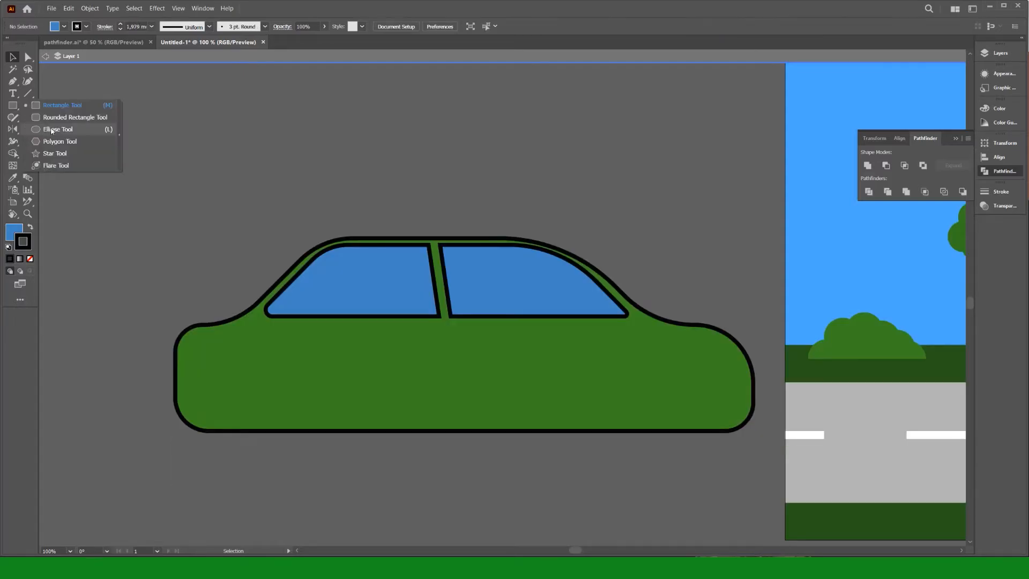
- Draw a circle about 183 px in diameter on the car's lower edge as the rear wheel and shift it slightly toward the front
click(51, 129)
drag(270, 430, 332, 433)
key(v)
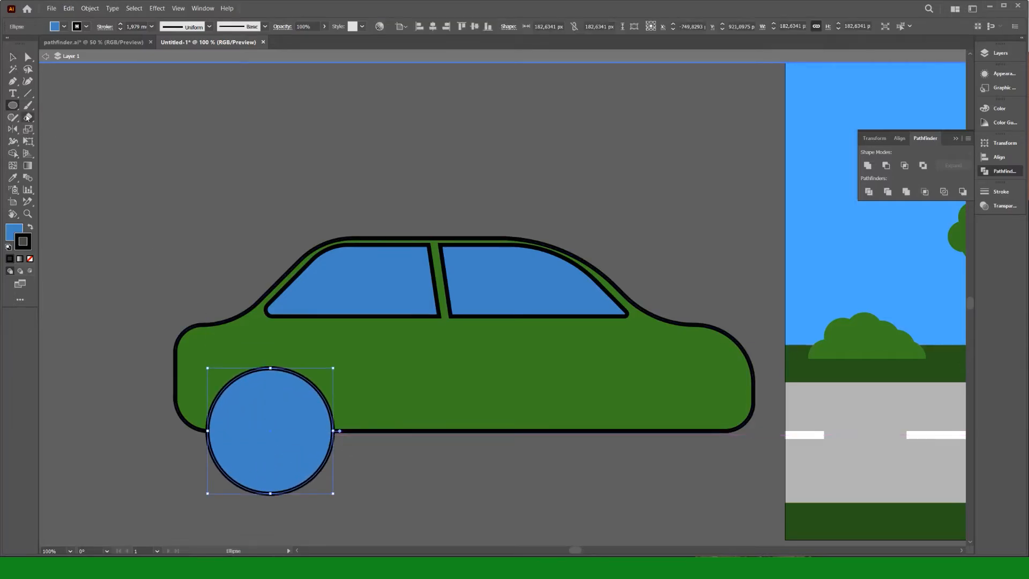
drag(266, 408, 290, 409)
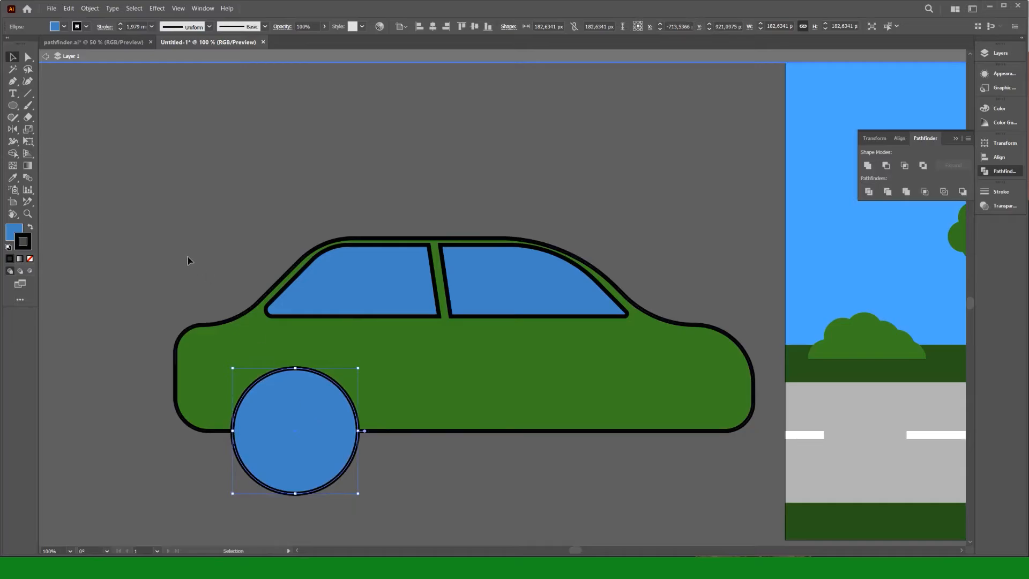
- Create a concentric copy of the wheel circle scaled uniformly to 88%
double_click(29, 129)
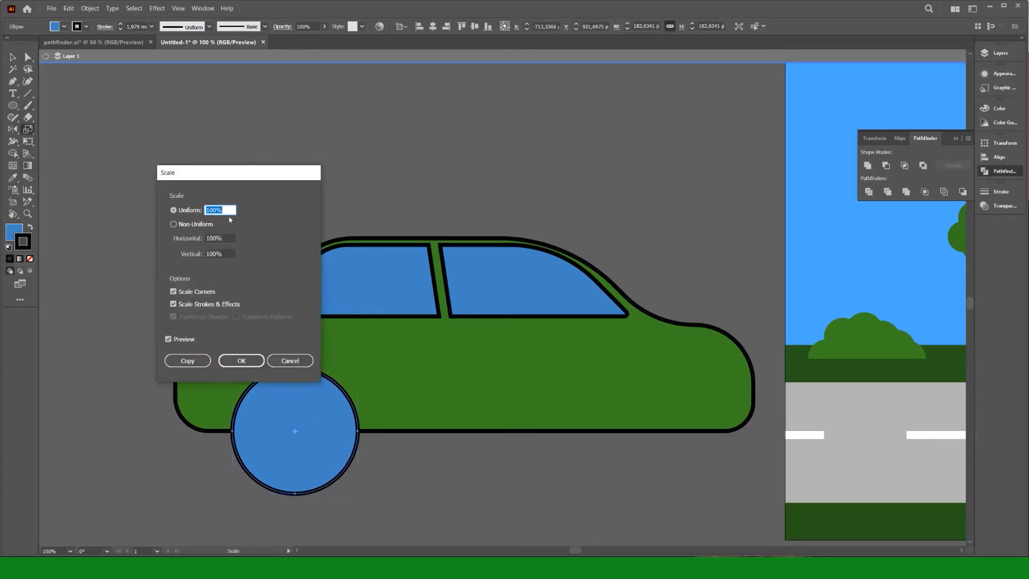
key(Down)
key(Down)
key(Down)
key(Down)
key(Down)
key(Down)
key(Down)
key(Down)
key(Down)
key(Down)
key(Down)
key(Down)
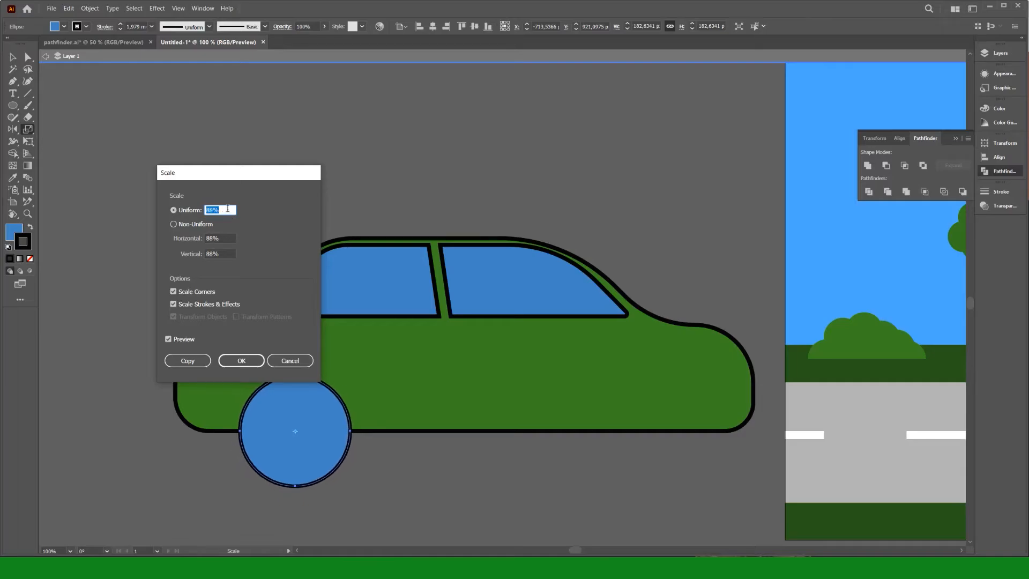
click(188, 361)
- Repeat the scaled copy for a third wheel circle and shrink it around its centre to about 101 px
key(ctrl+d)
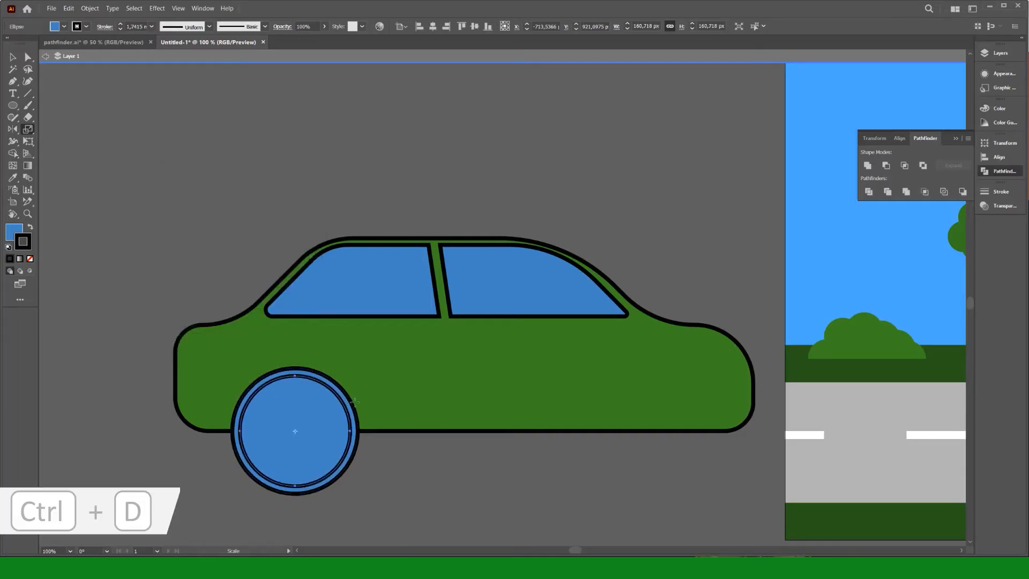
key(ctrl+d)
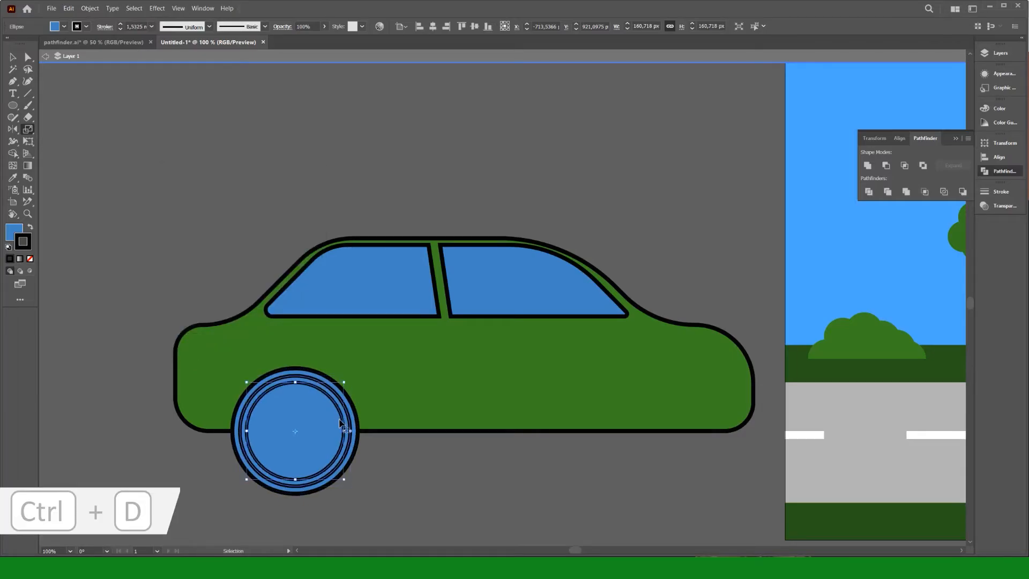
key(v)
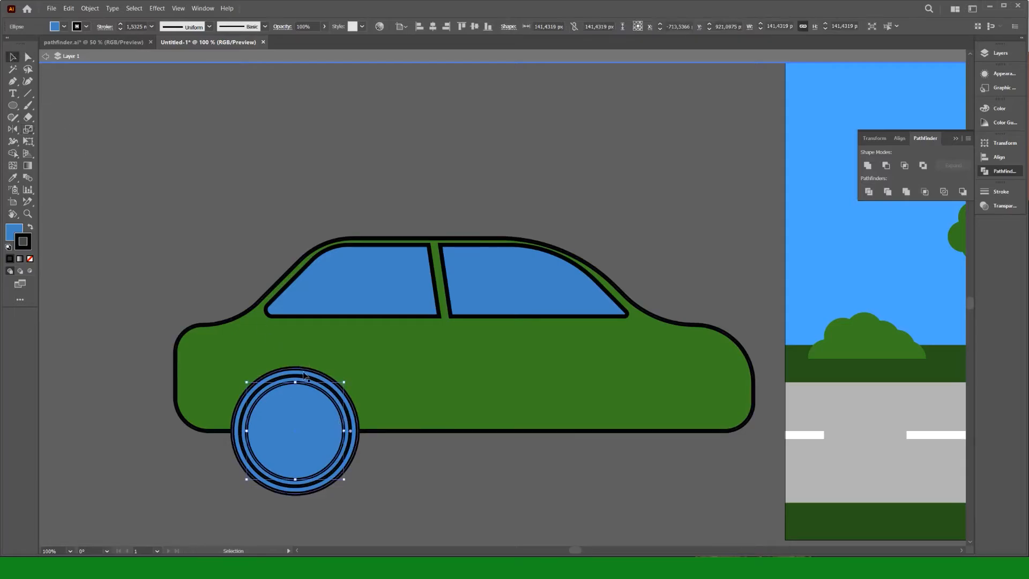
drag(346, 384, 331, 393)
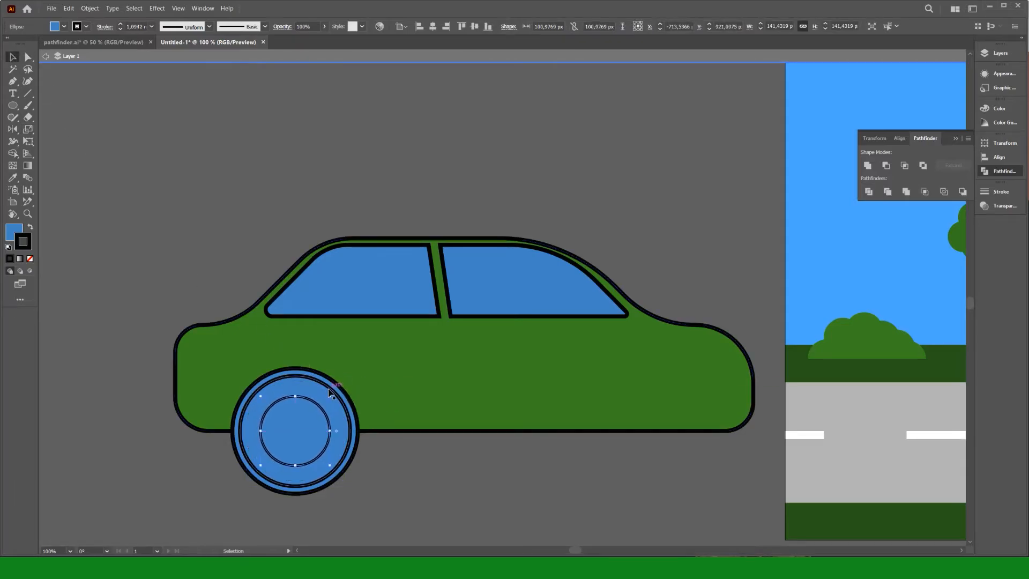
- Copy the three rear wheel circles horizontally to the front of the car as the second wheel
shift+click(332, 479)
drag(287, 453, 609, 460)
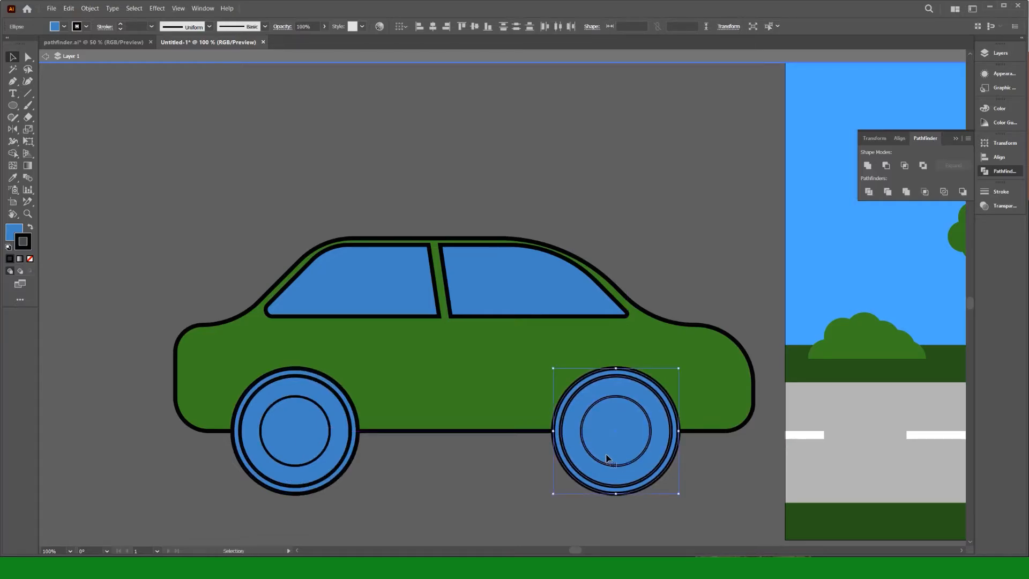
- Draw a rounded rectangle about 117 × 45 px across the car's rear end and copy it to the front with a rounder lower-left corner
click(13, 105)
click(46, 119)
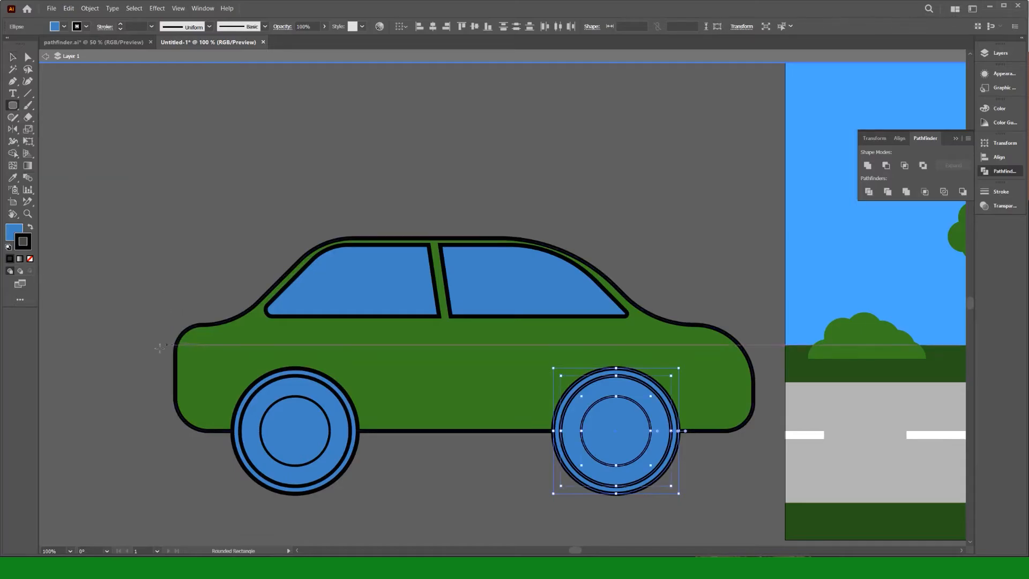
drag(145, 345, 225, 375)
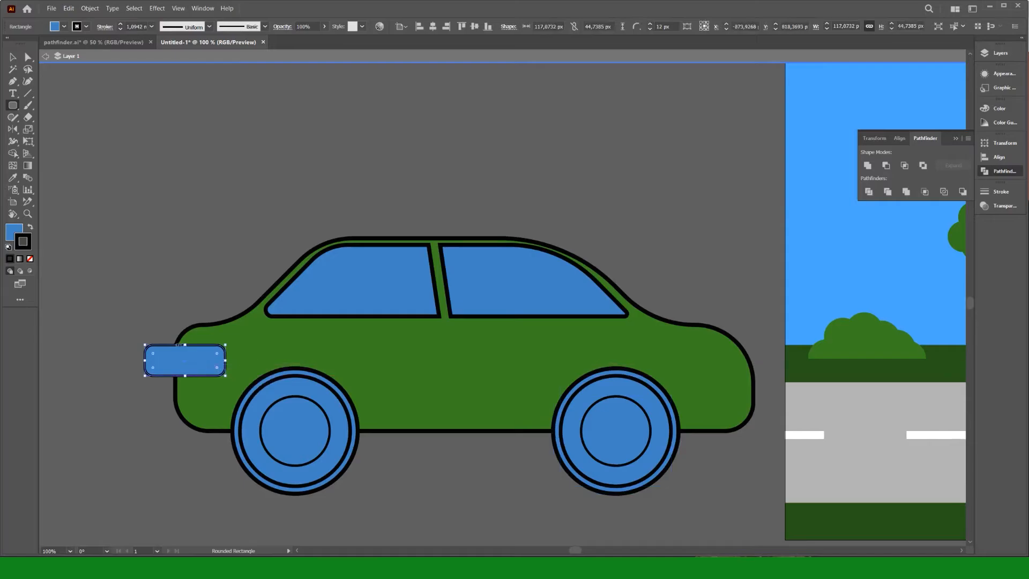
click(13, 57)
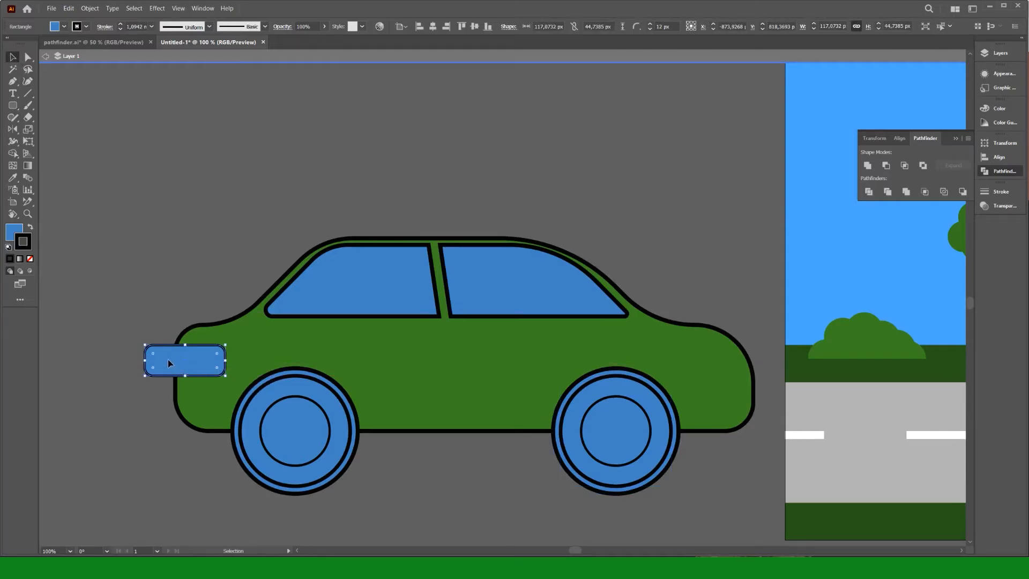
drag(168, 359, 742, 372)
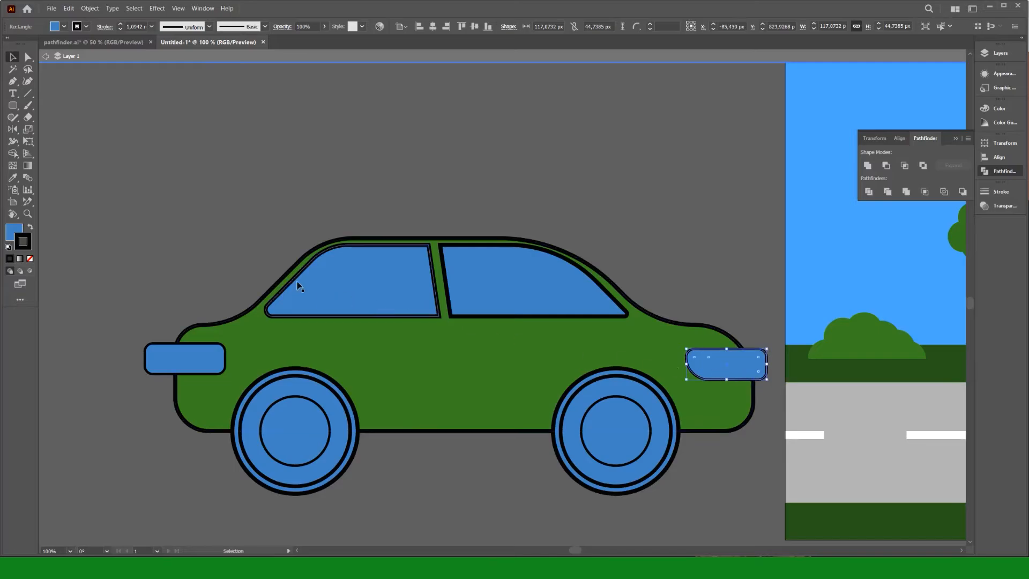
- Move the complete car up and to the left, farther away from the artboard
scroll(420, 343, down, 1)
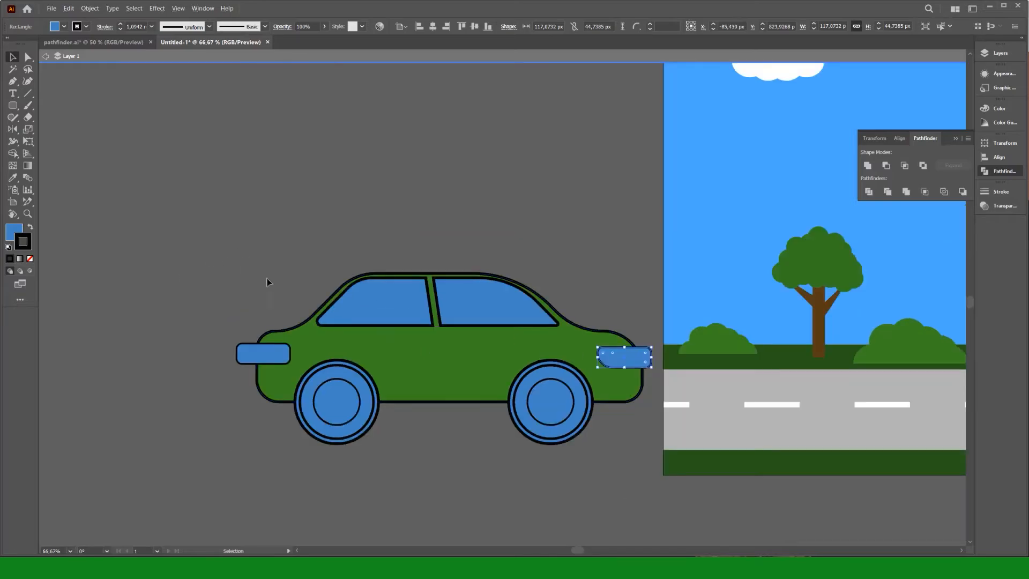
key(ctrl+a)
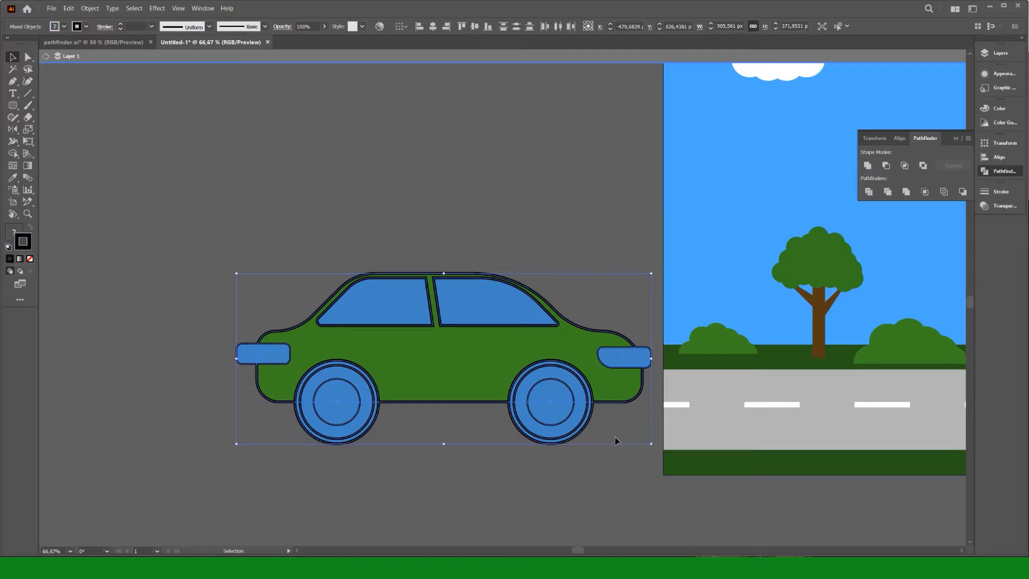
scroll(528, 401, down, 1)
drag(477, 369, 428, 304)
click(338, 399)
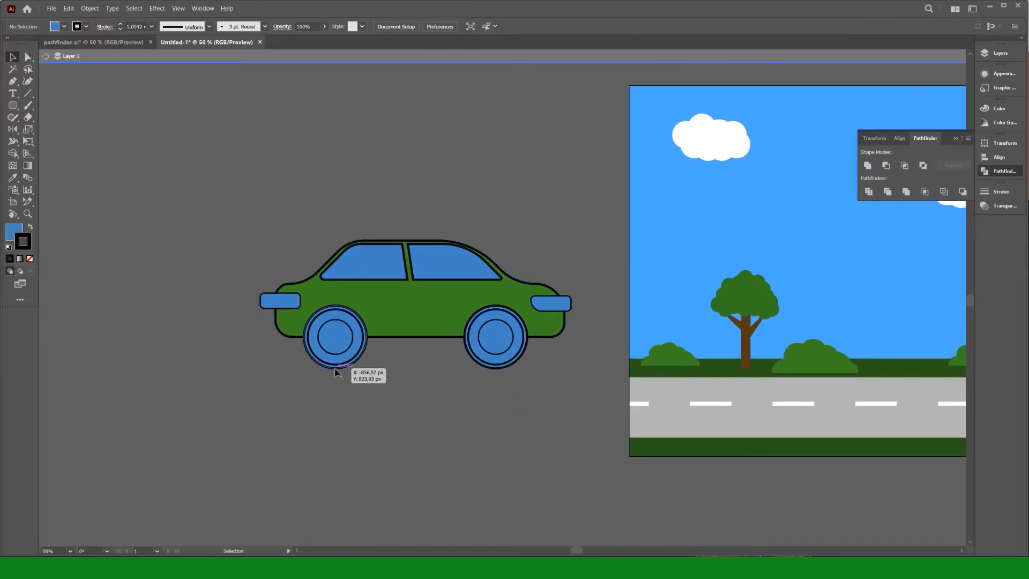
click(336, 367)
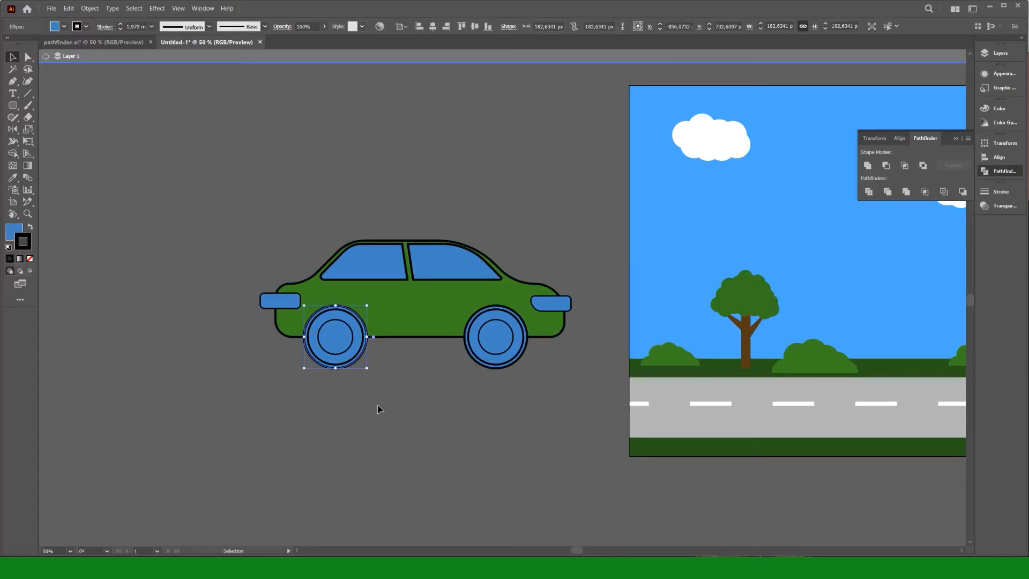
click(579, 401)
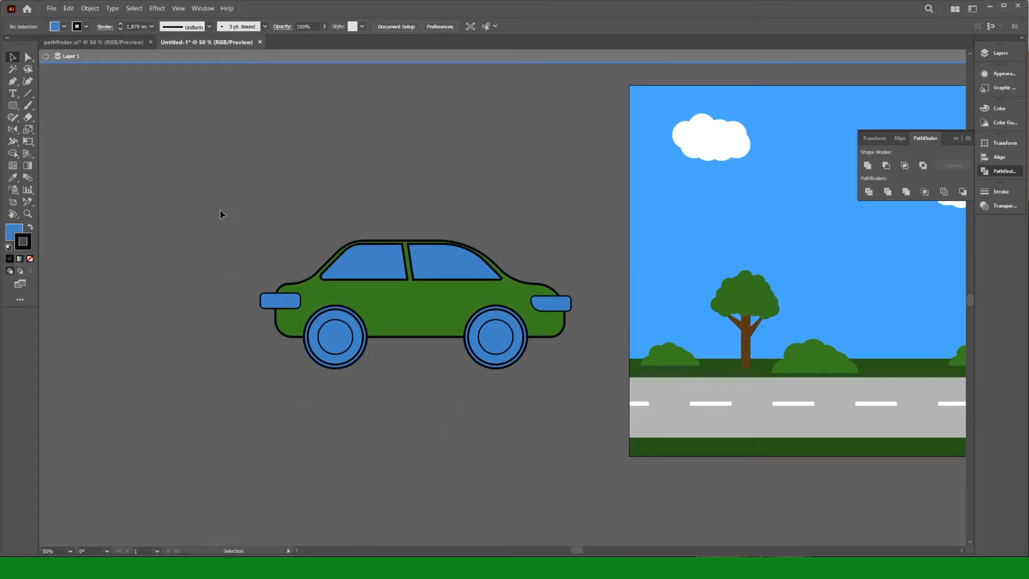
- Duplicate the complete car directly below the original
key(ctrl+a)
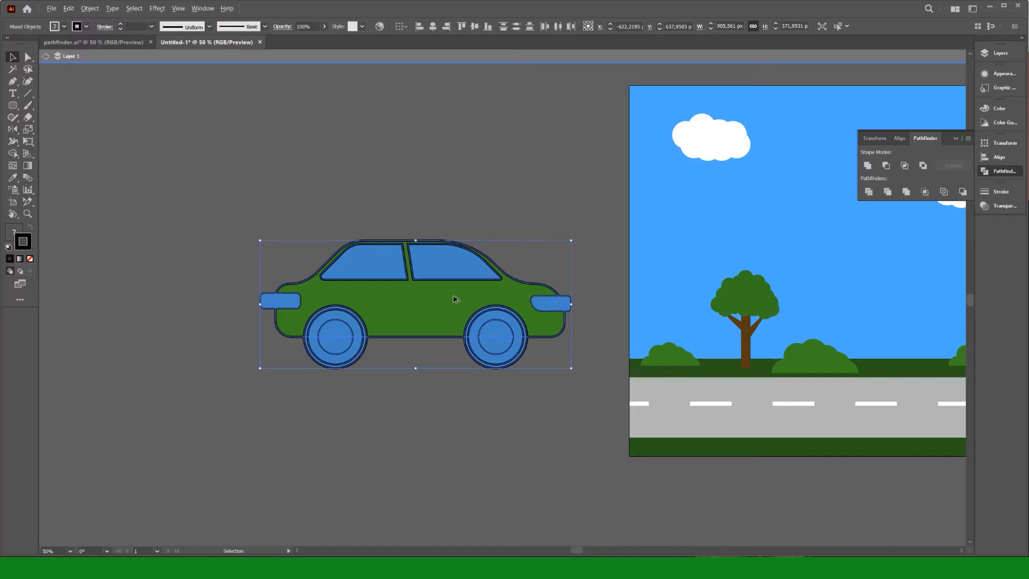
drag(453, 304, 453, 457)
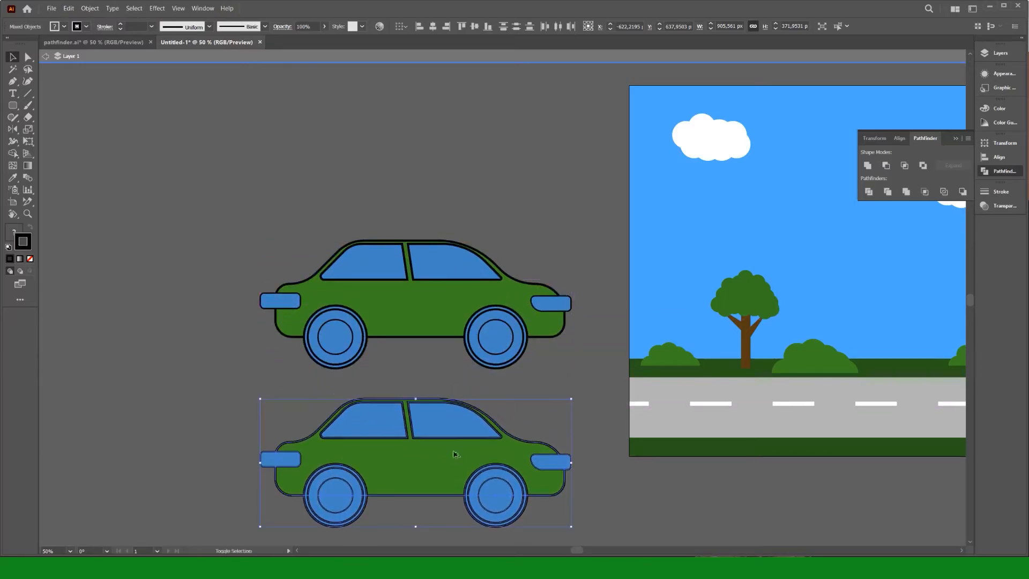
- Divide all shapes of the upper car with Pathfinder and ungroup the resulting pieces
scroll(456, 423, down, 4)
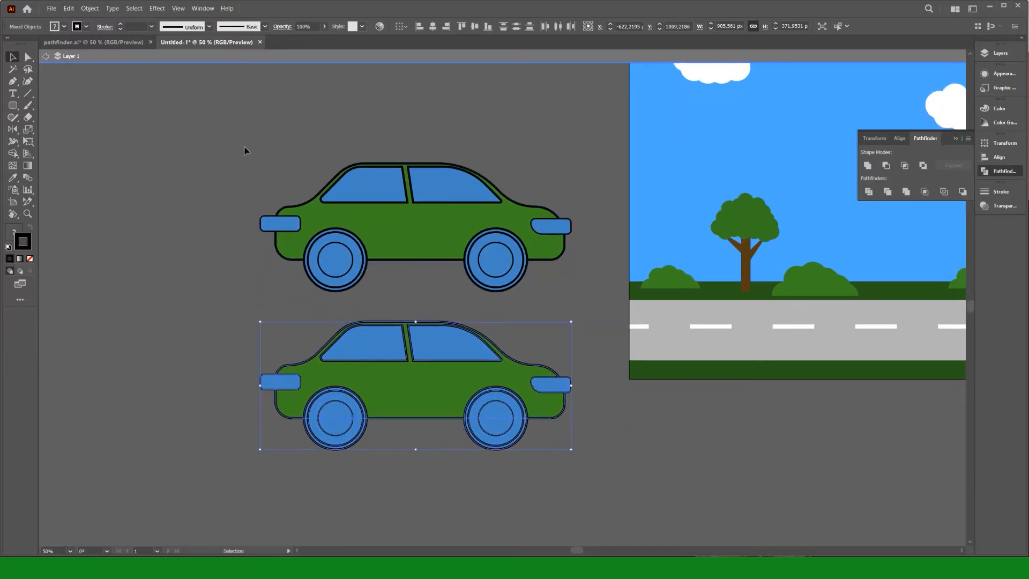
drag(564, 283, 563, 282)
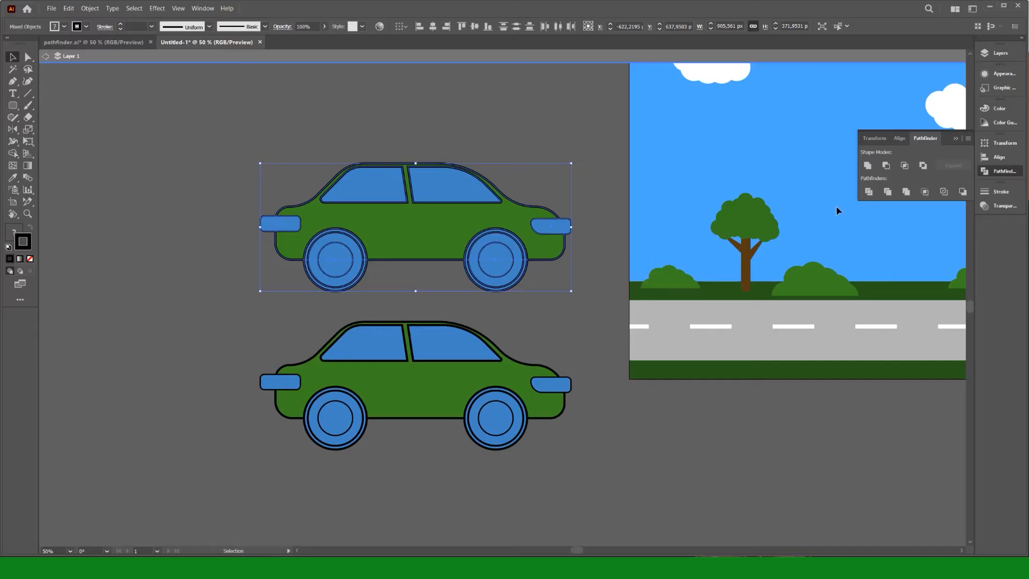
click(868, 192)
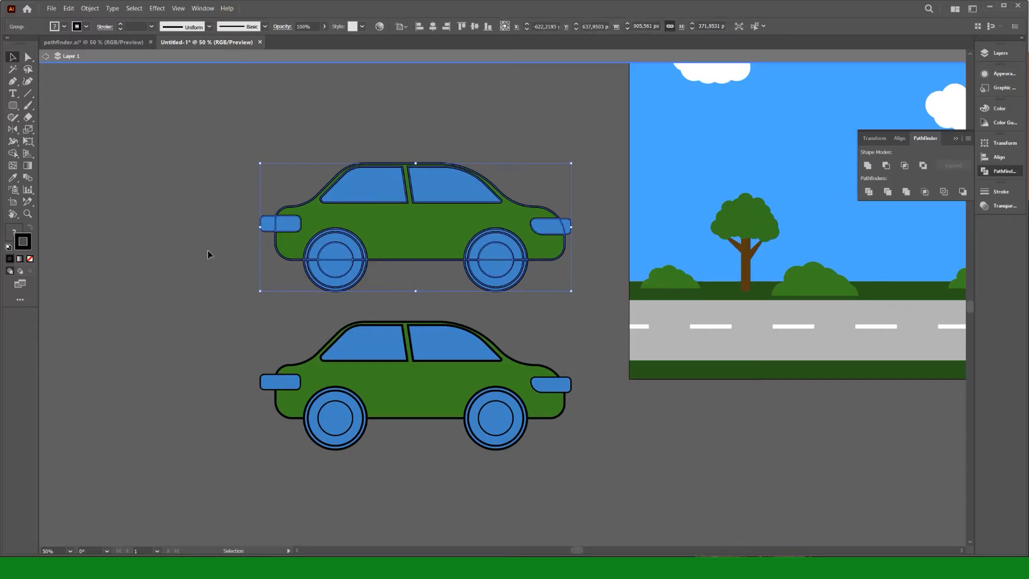
right_click(306, 225)
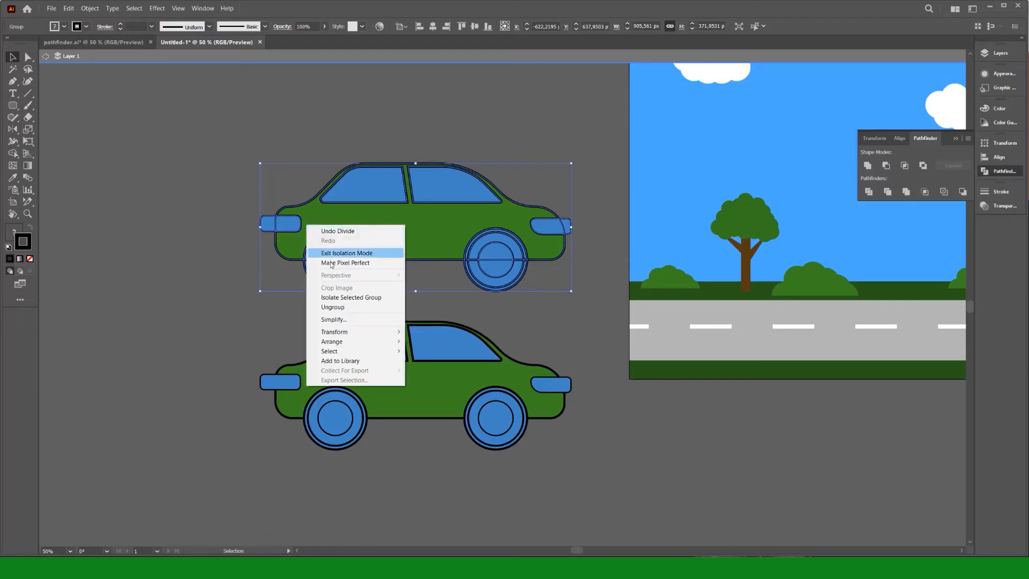
click(341, 309)
click(249, 261)
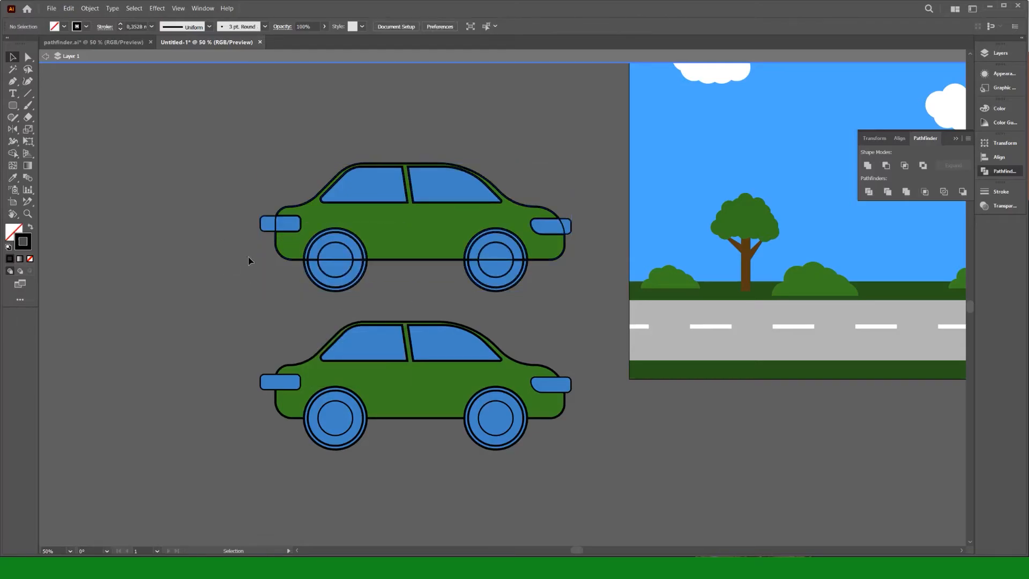
- Delete the lower halves of the outer wheel-arch circles below the body on both wheels of the upper car
click(266, 227)
click(397, 226)
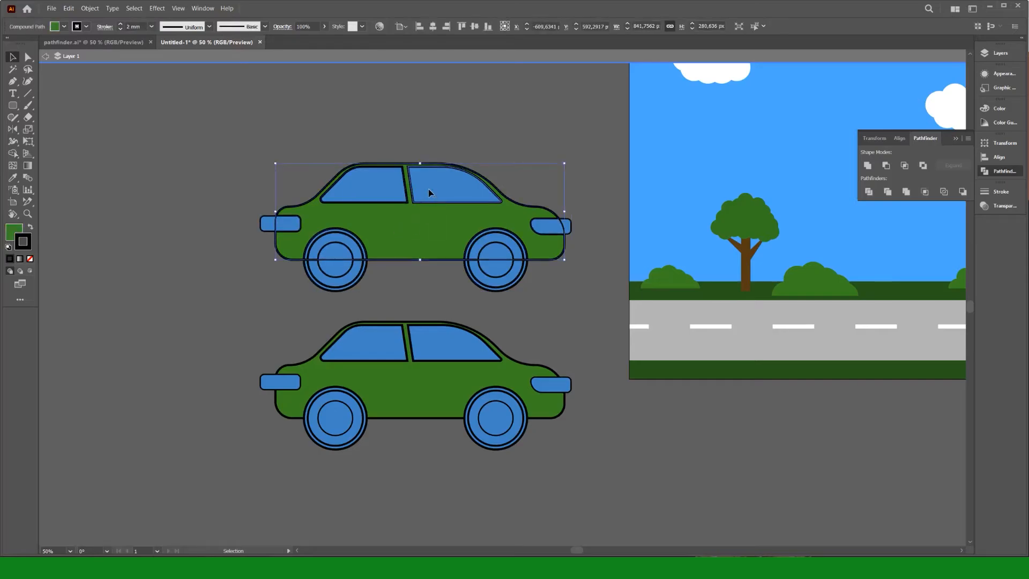
click(548, 226)
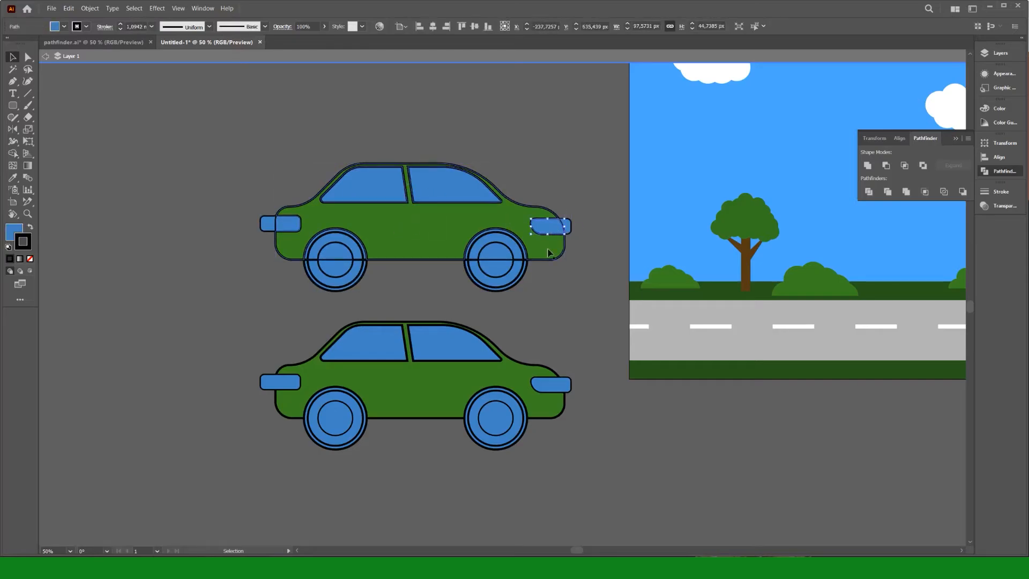
click(522, 279)
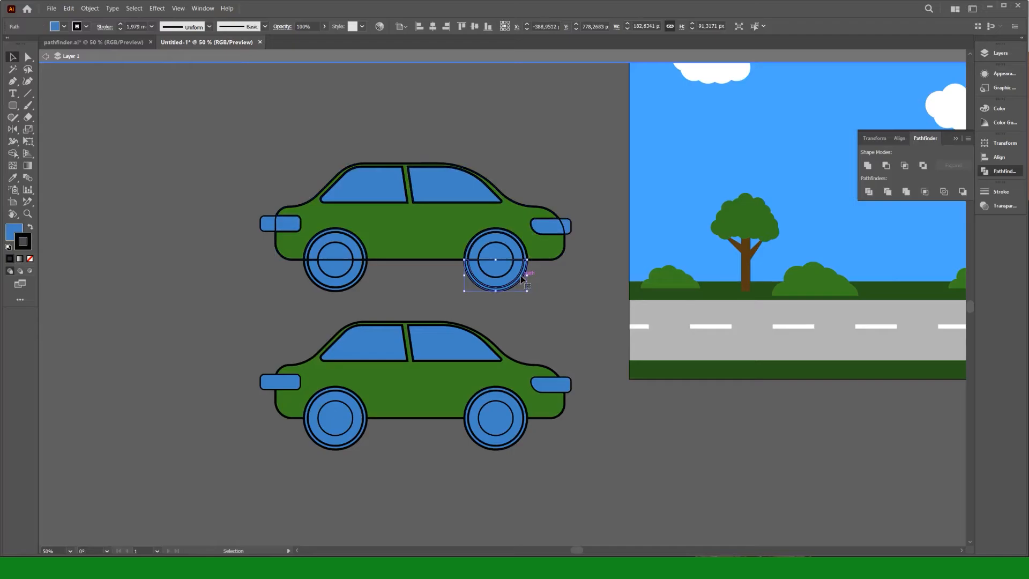
click(524, 272)
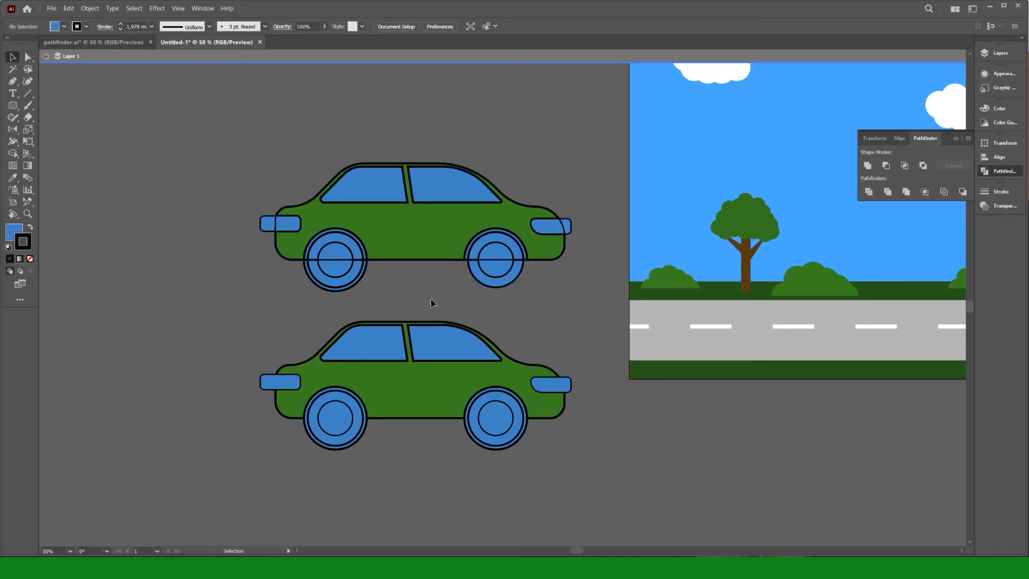
click(346, 287)
key(Delete)
- Delete the front and rear bumper pieces that stick out beyond the upper car's body
click(265, 228)
key(Delete)
click(570, 223)
key(Delete)
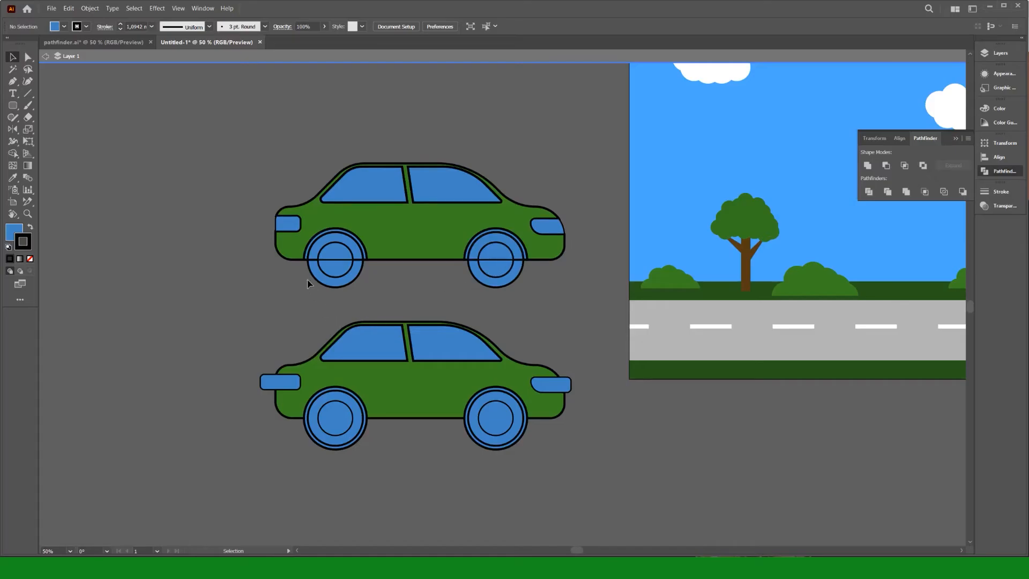
- Unite the two halves of the upper car's rear tyre, and likewise the two halves of its inner hub circle
scroll(314, 273, up, 2)
click(314, 268)
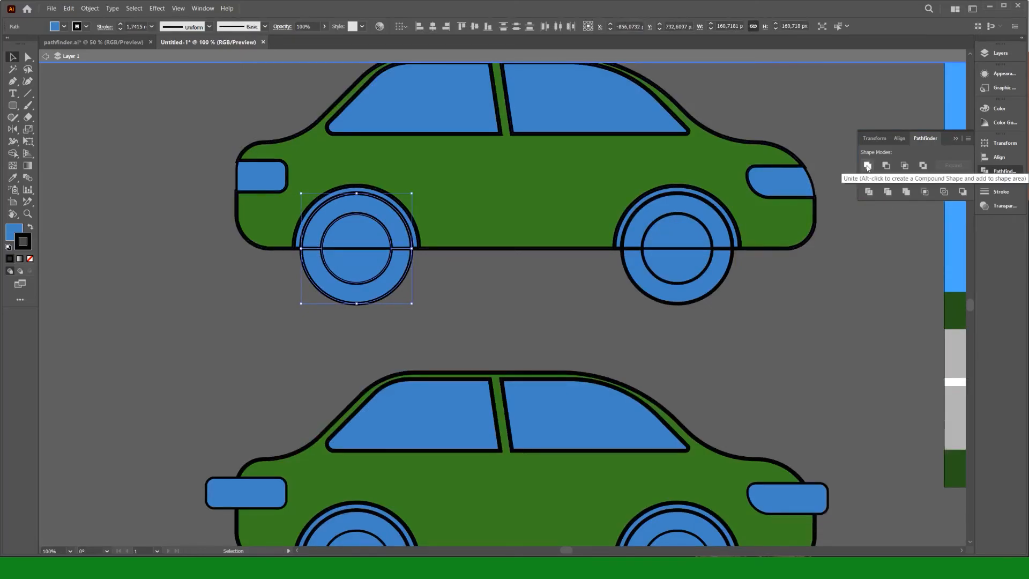
click(868, 166)
click(358, 268)
shift+click(355, 234)
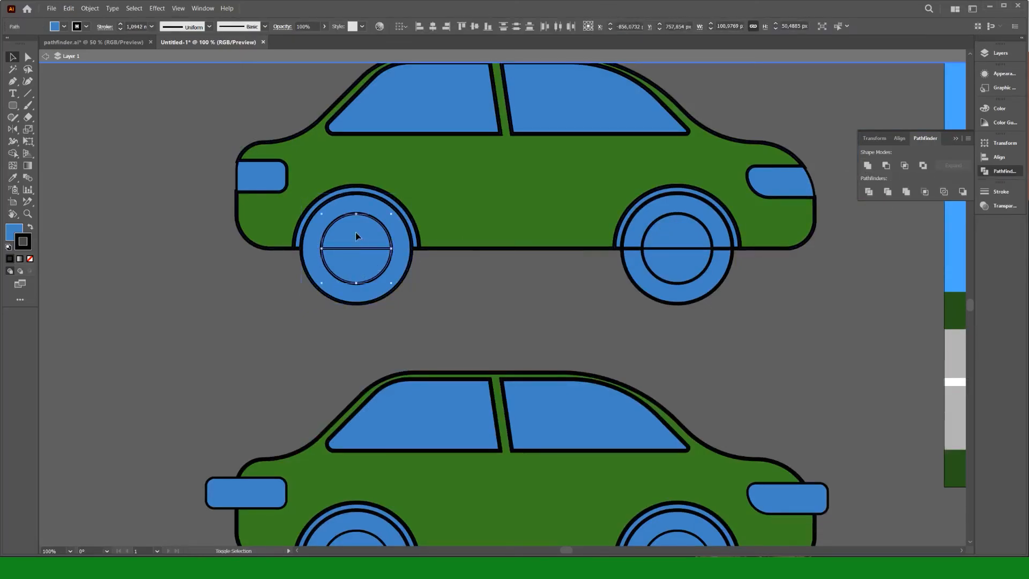
click(867, 165)
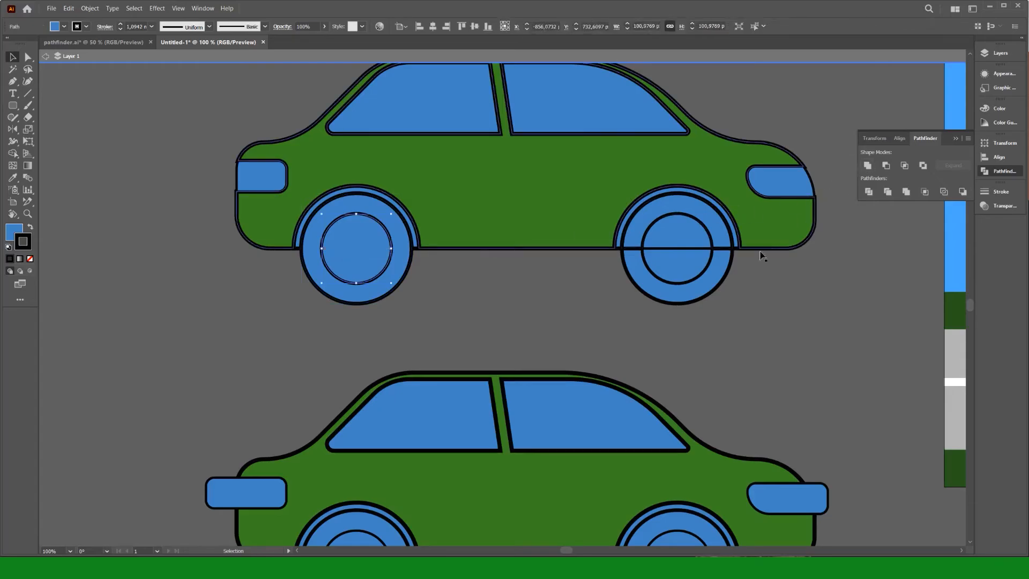
- Unite the halves of the upper car's front tyre and the halves of its hub into whole shapes
click(650, 280)
shift+click(645, 234)
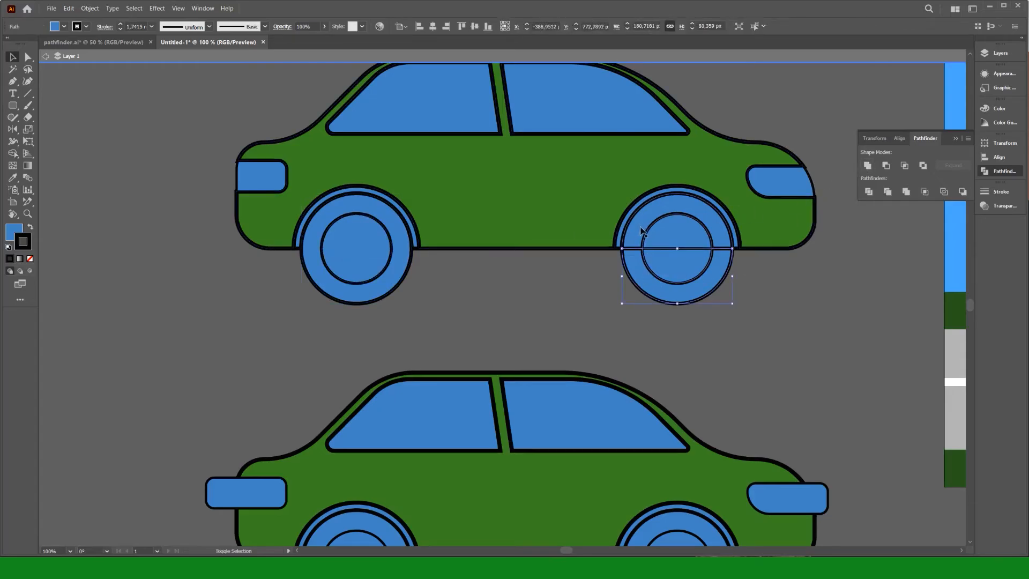
click(867, 165)
click(671, 266)
shift+click(671, 234)
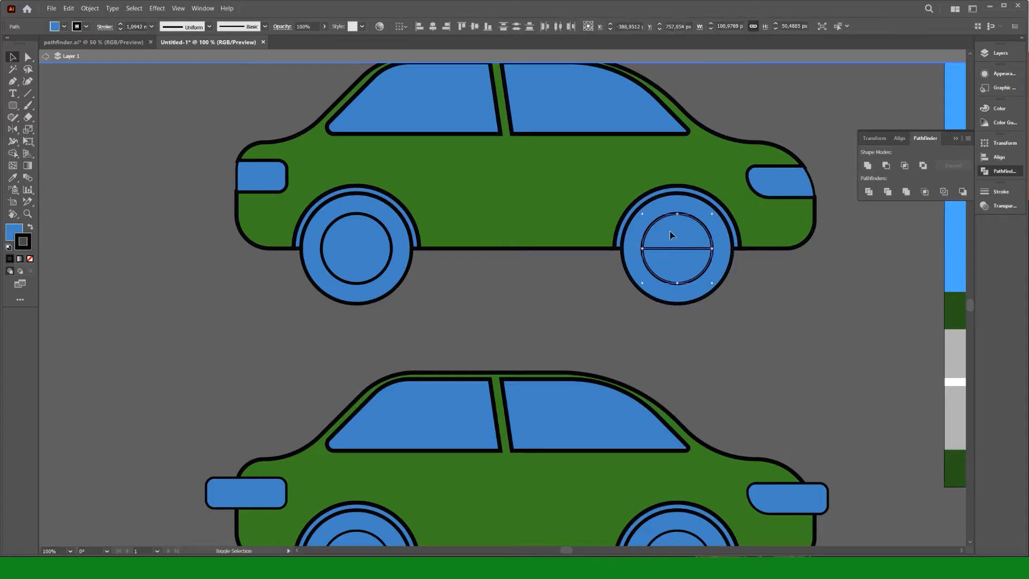
click(868, 165)
click(773, 332)
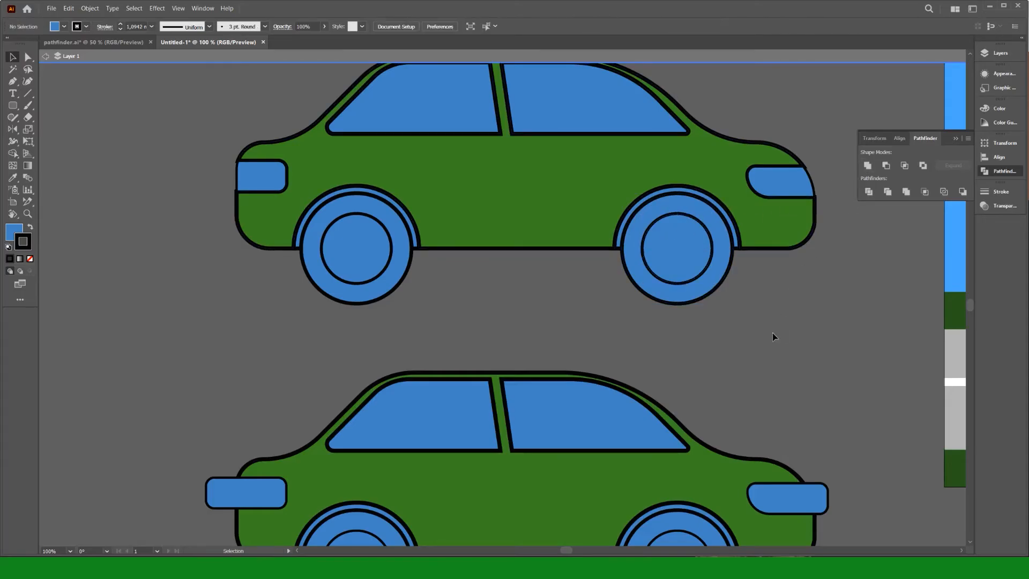
- Fill both inner hub circles of the upper car's wheels with grey #727272
scroll(703, 319, down, 1)
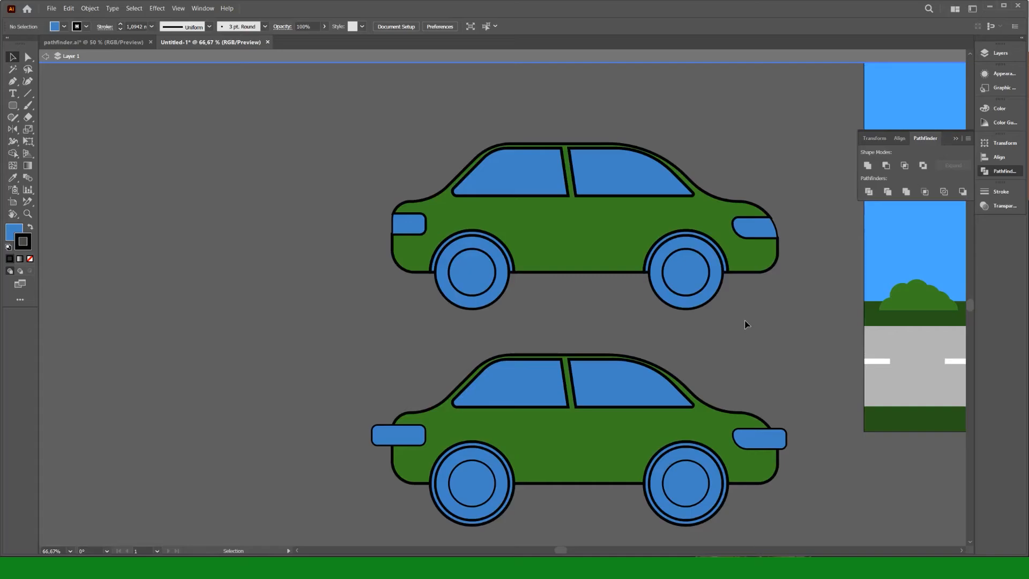
click(472, 275)
shift+click(680, 274)
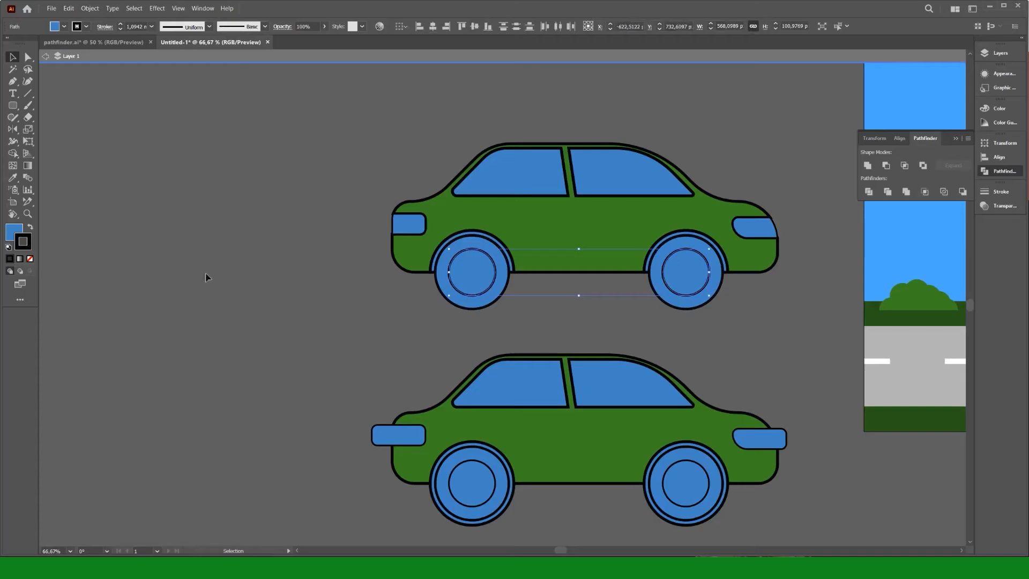
click(19, 231)
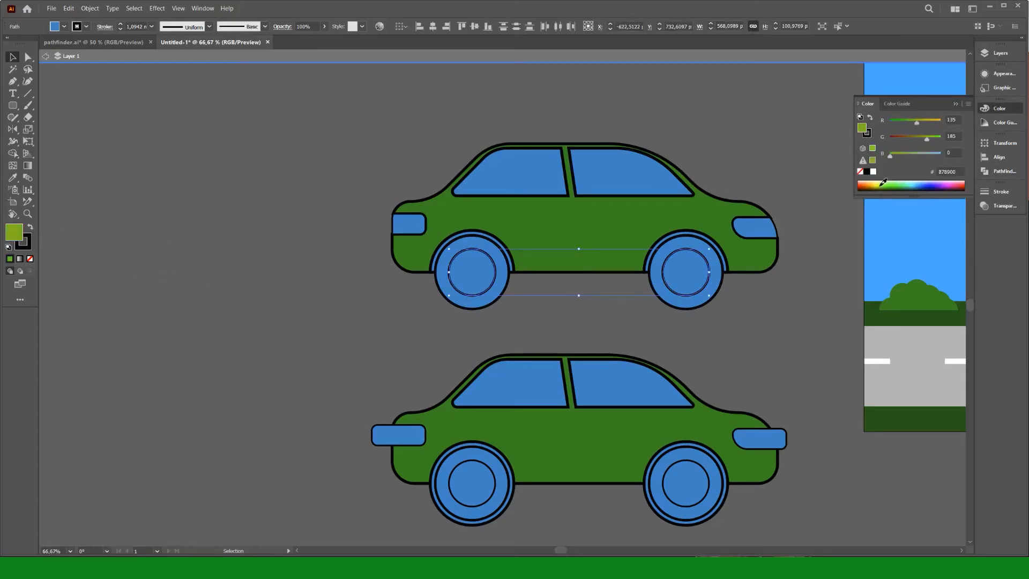
drag(886, 184, 877, 187)
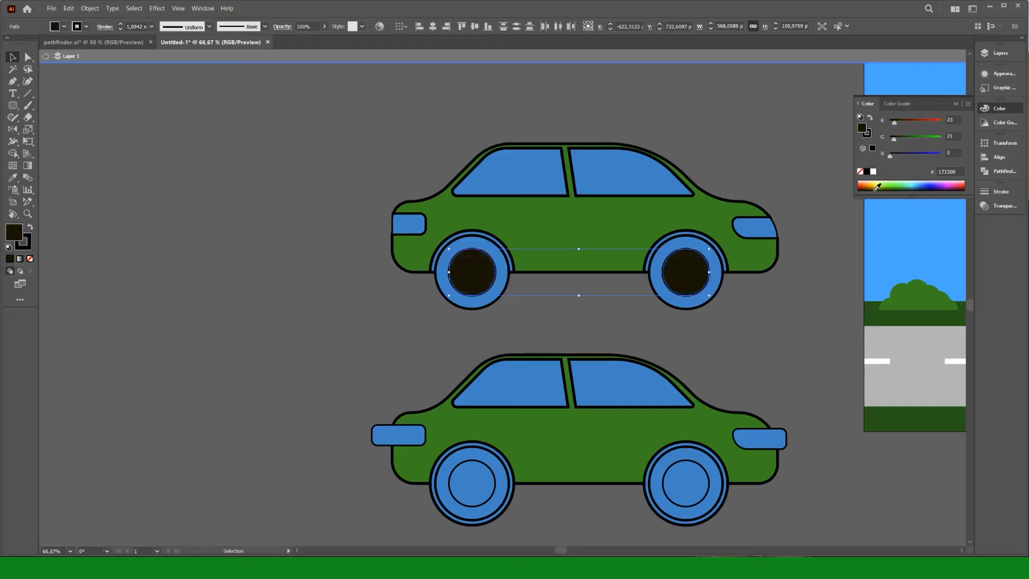
double_click(14, 236)
drag(574, 254, 535, 260)
click(783, 192)
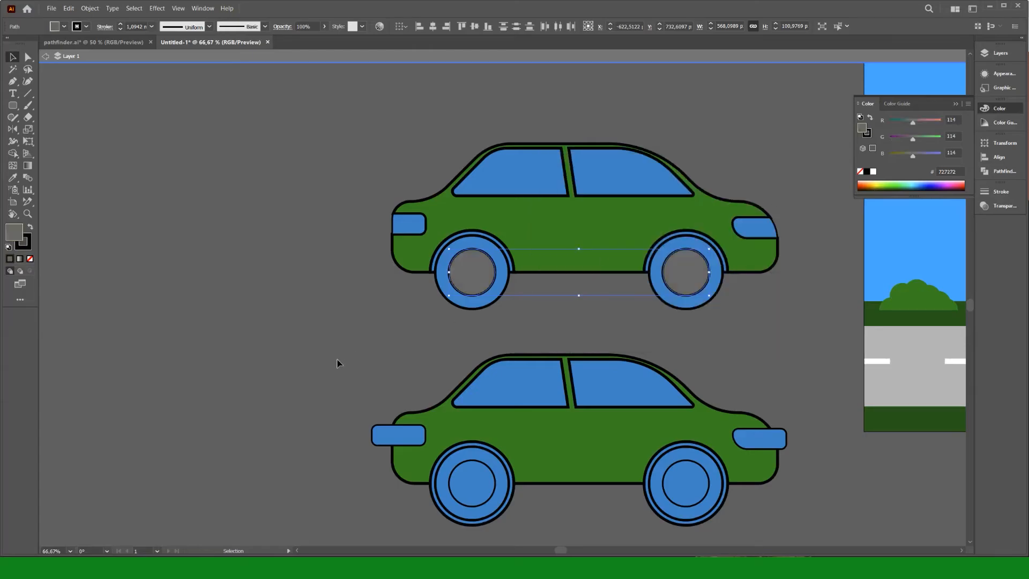
click(362, 372)
- Remove the protruding rear and front bumper parts from the complete lower car with Shape Builder
scroll(418, 392, down, 2)
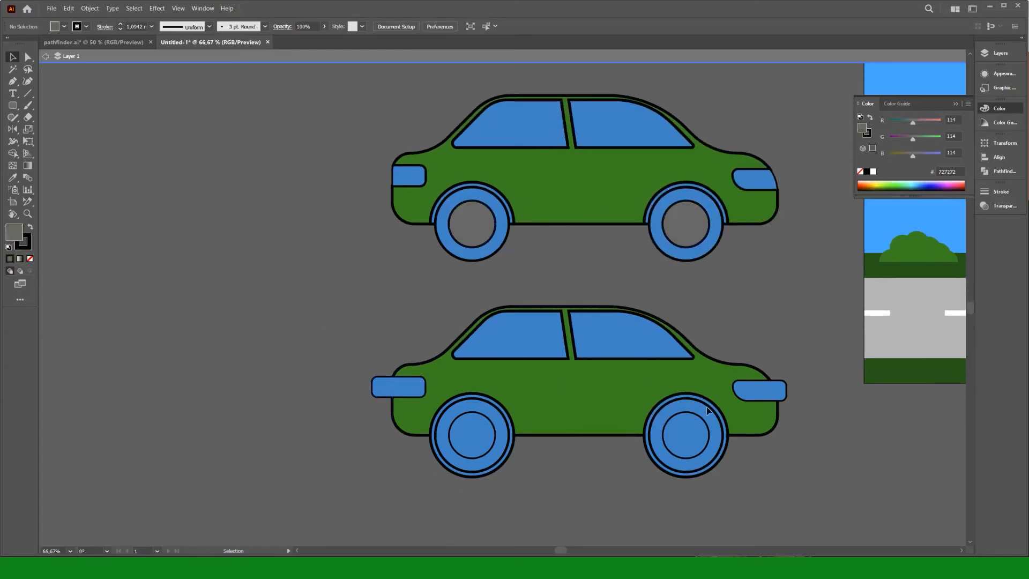
drag(781, 466, 784, 477)
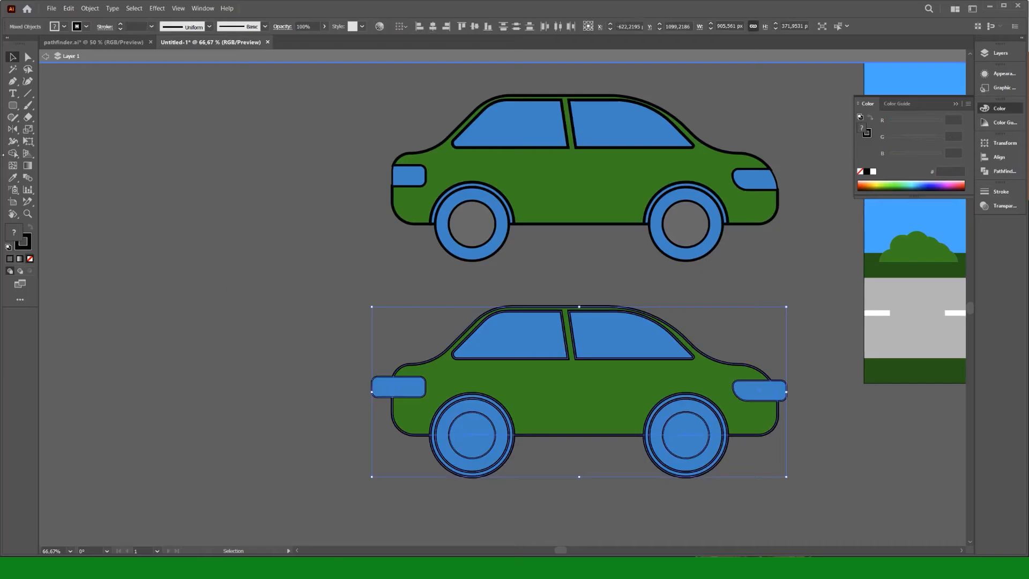
click(12, 154)
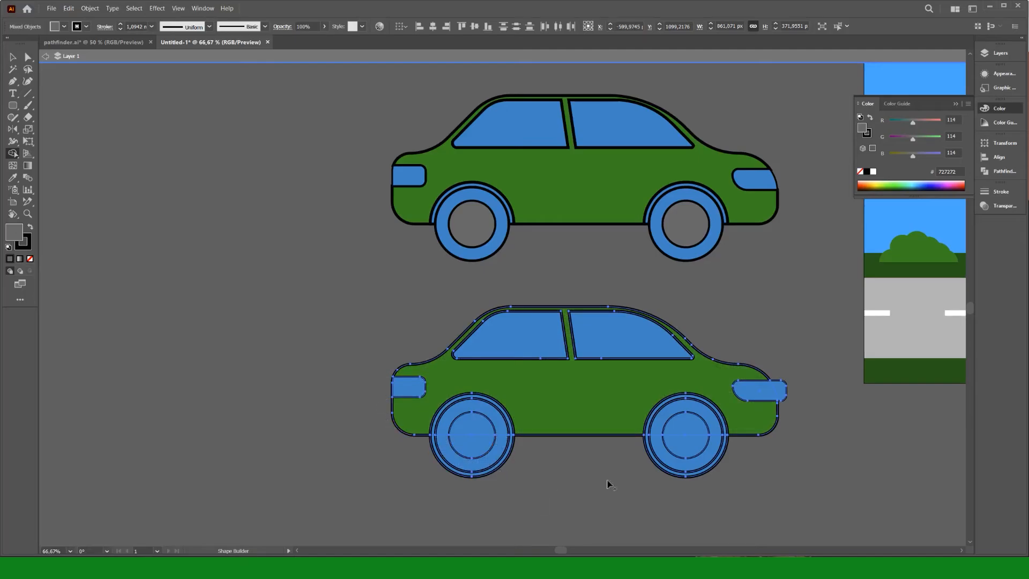
alt+click(782, 391)
- Merge the halves of both hub circles on the lower car into single grey shapes with Shape Builder
alt+click(686, 445)
alt+click(686, 425)
alt+click(472, 425)
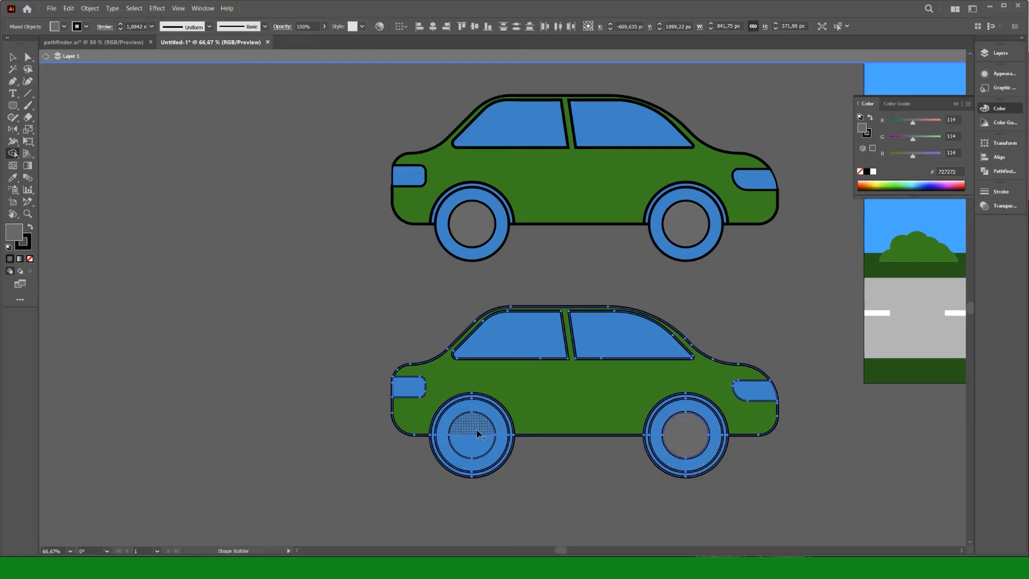
alt+click(471, 445)
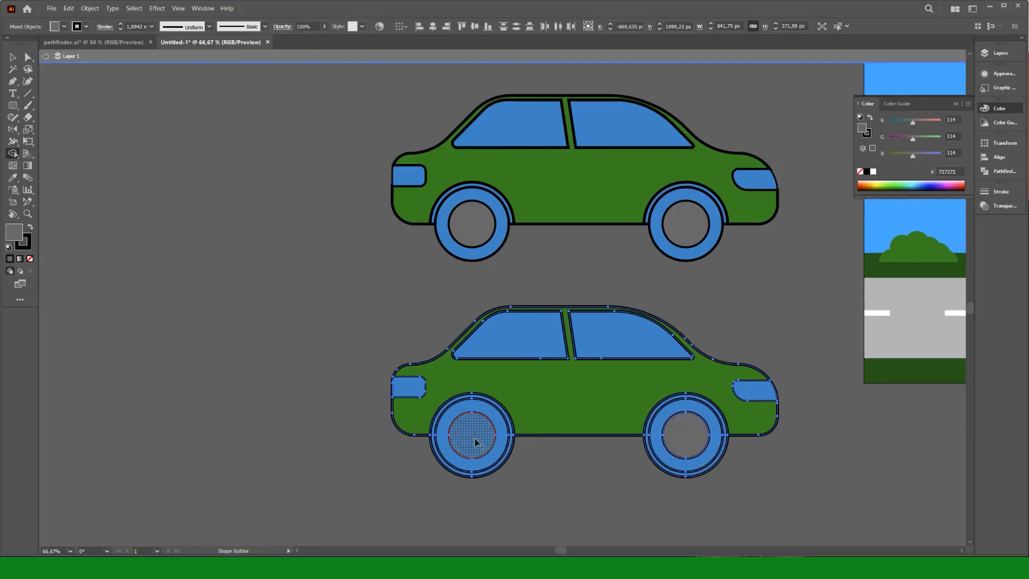
- Remove the outer wheel-arch ring parts below the body on both wheels of the lower car, and deselect the car
alt+click(444, 465)
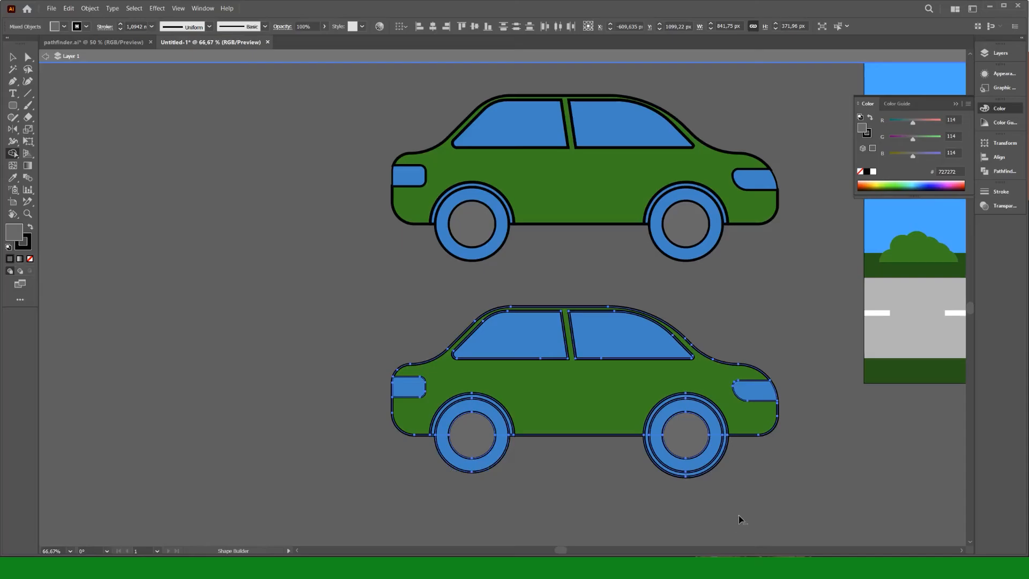
alt+click(686, 474)
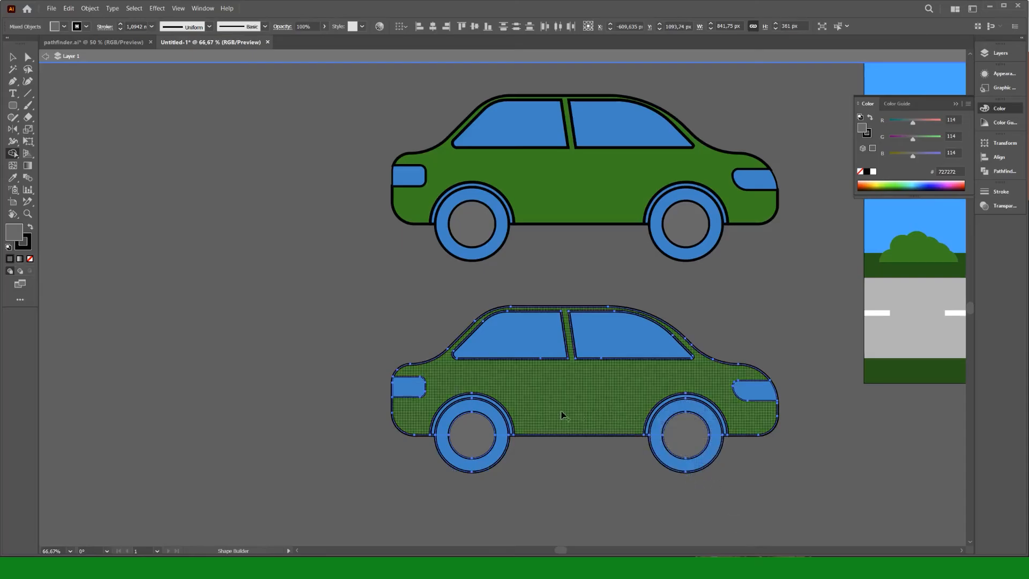
scroll(561, 397, up, 1)
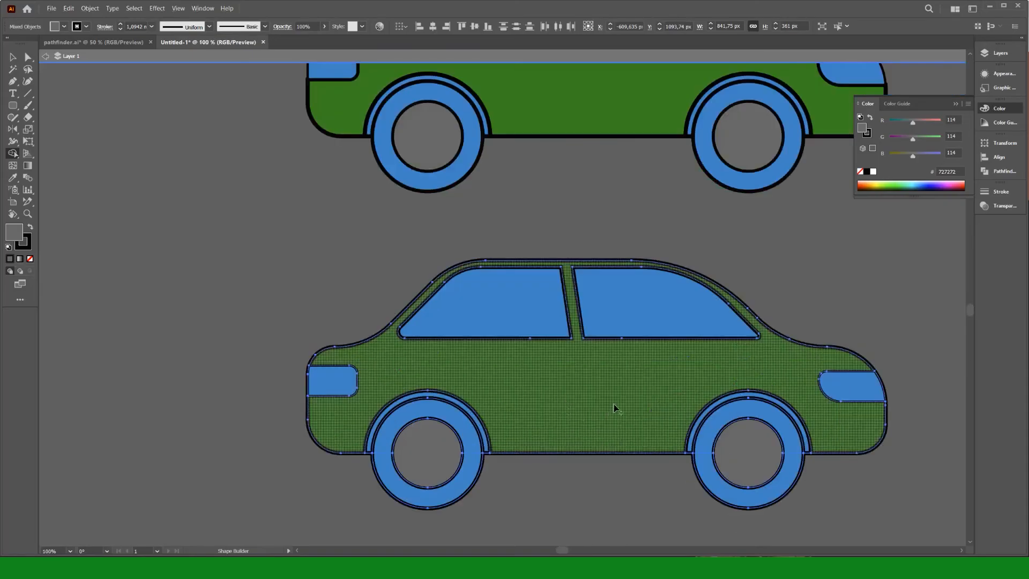
scroll(609, 401, down, 1)
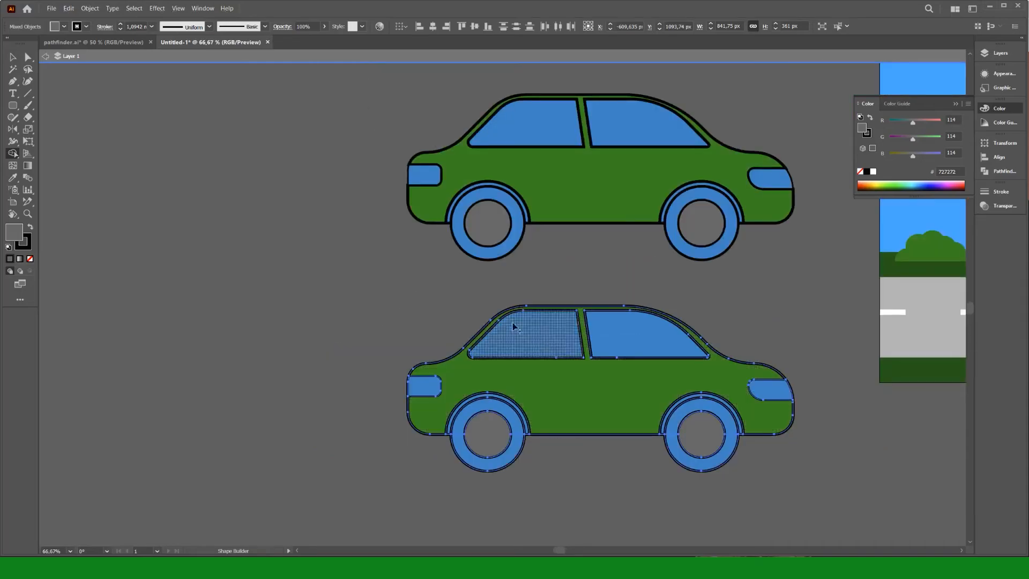
click(13, 57)
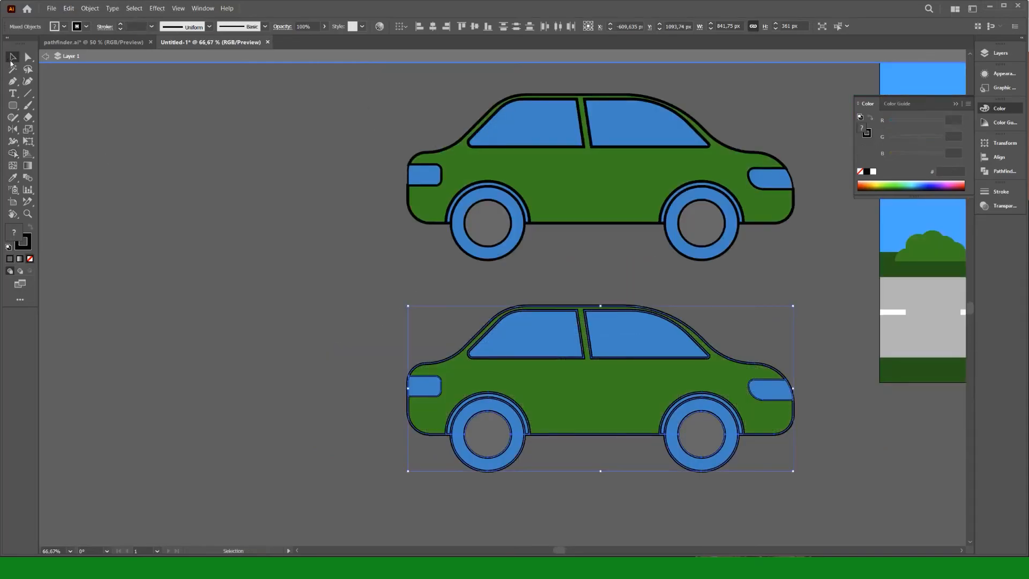
click(316, 212)
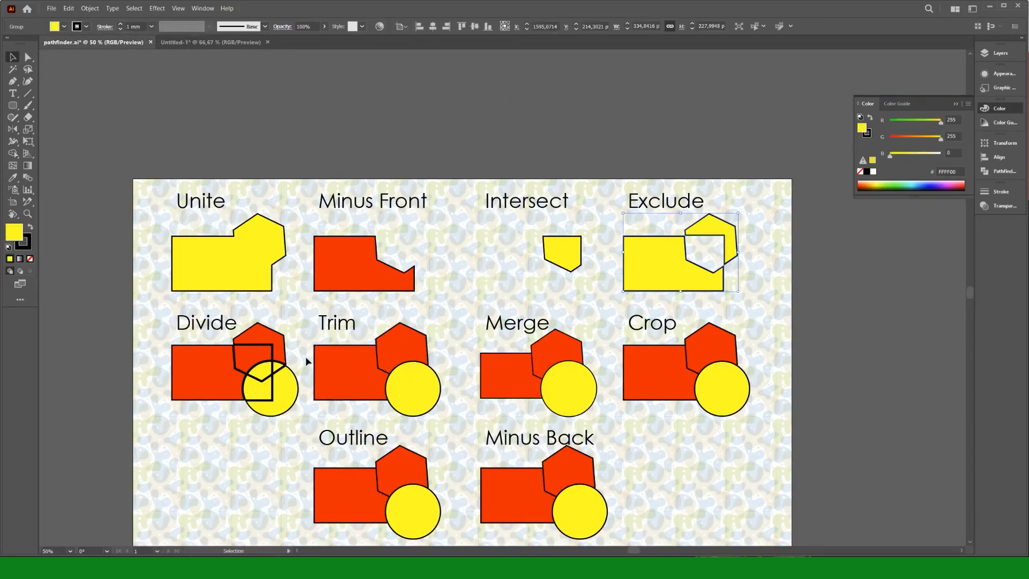
- In the pathfinder.ai document, apply Trim to the rectangle, hexagon and circle under the Trim label
click(418, 394)
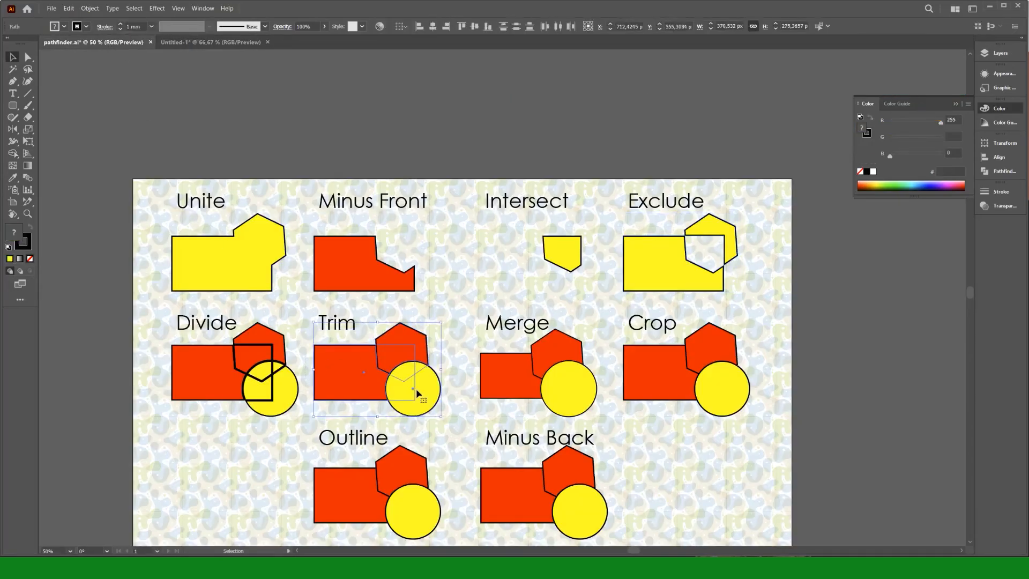
click(991, 177)
click(889, 192)
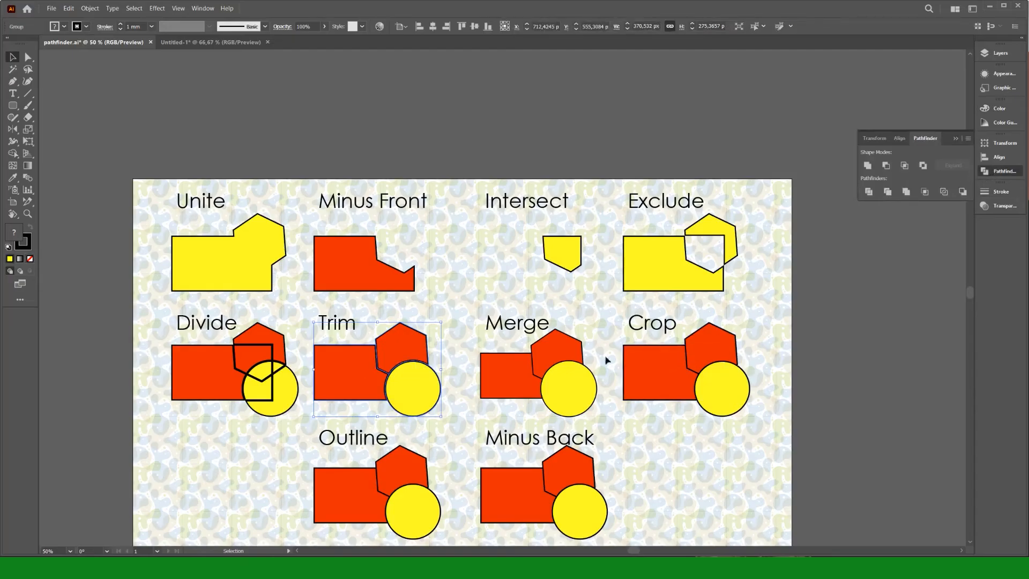
- Apply Merge to the sample shapes under the Merge label and Crop to those under the Crop label
click(566, 394)
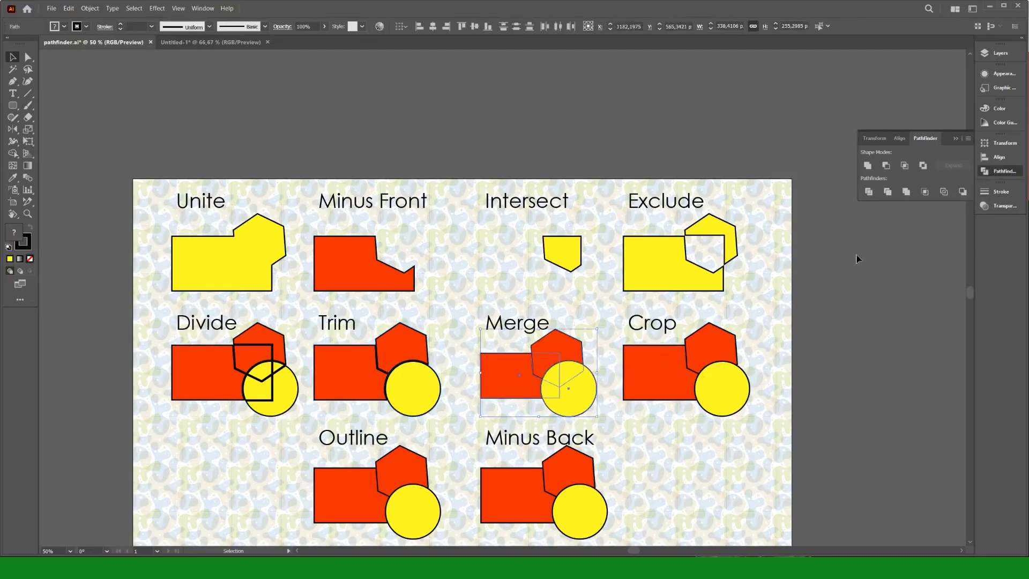
click(905, 193)
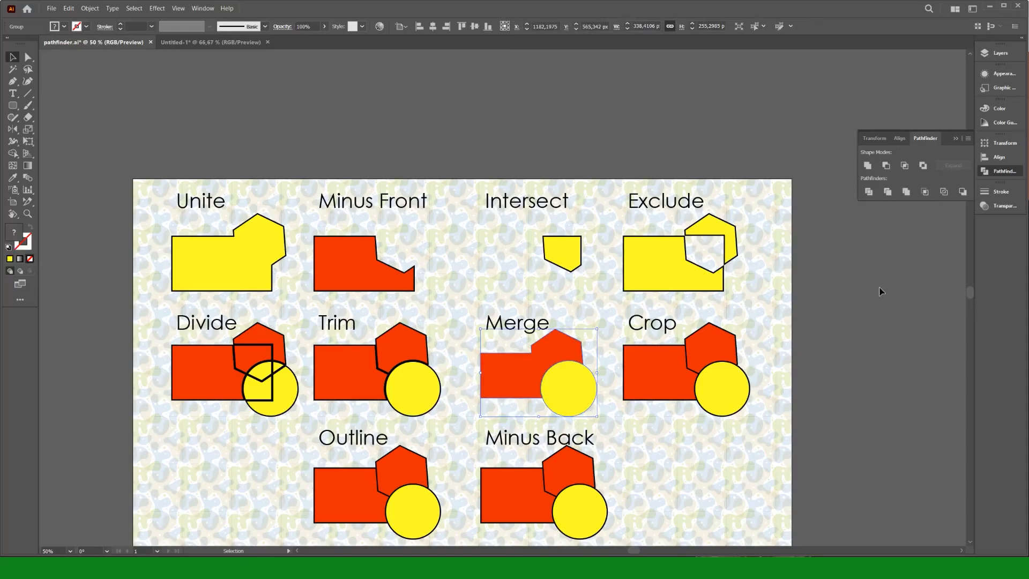
click(665, 359)
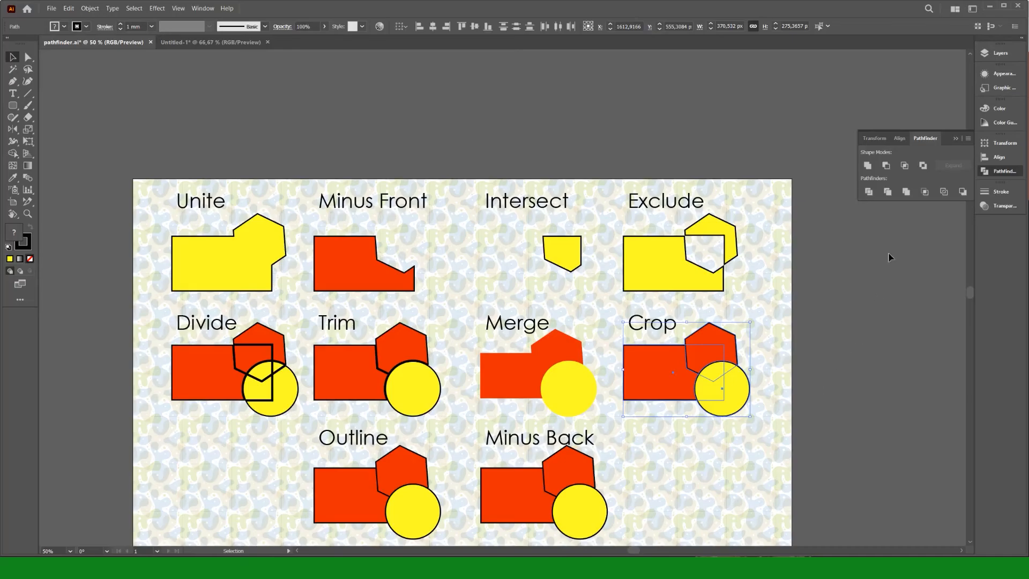
click(926, 192)
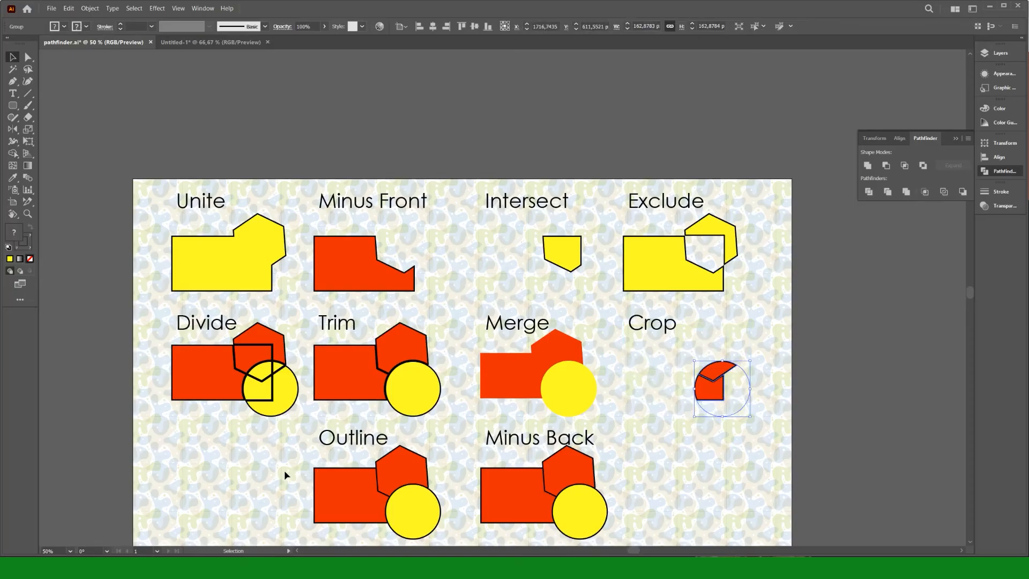
- Apply Outline to the sample shapes under the Outline label and set the resulting paths' stroke to 4 mm
drag(420, 521, 421, 520)
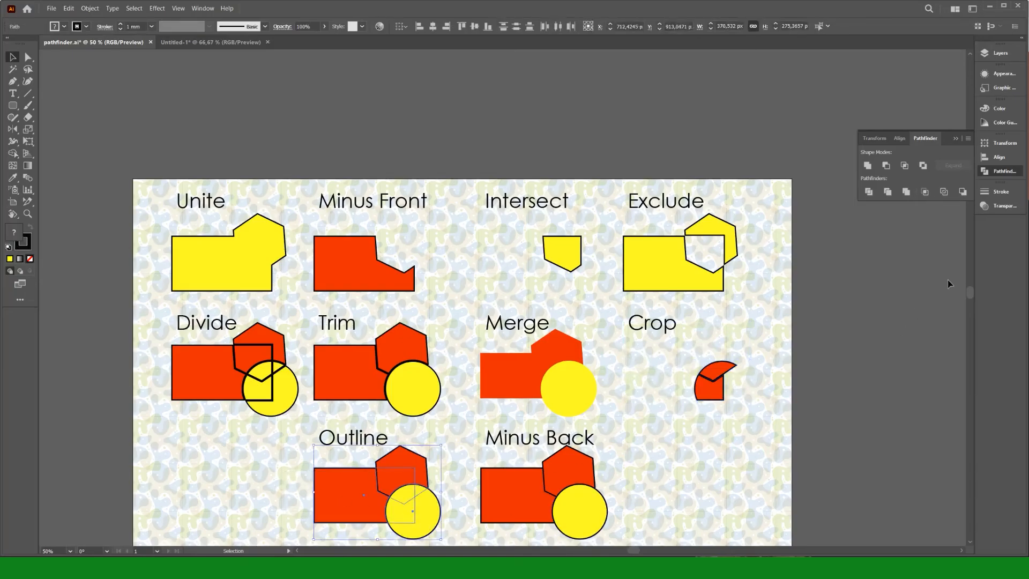
click(944, 192)
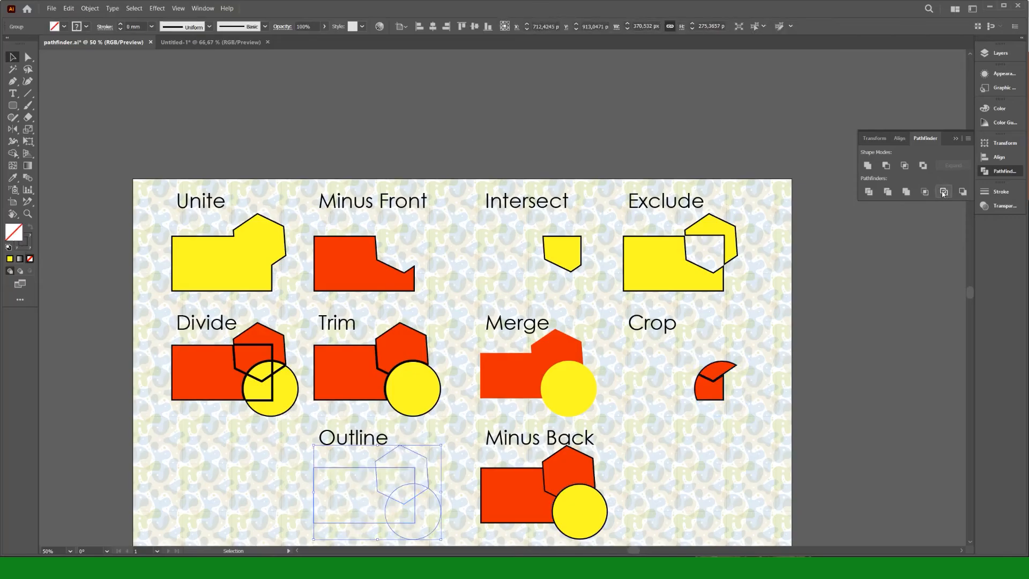
click(121, 24)
click(122, 25)
click(121, 25)
click(121, 25)
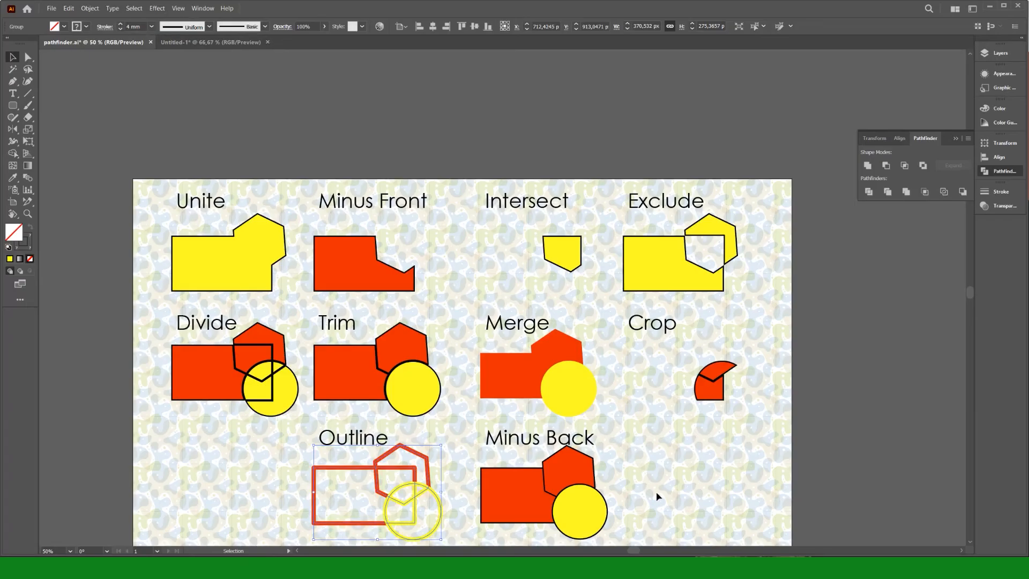
- Apply Minus Back to the rectangle, hexagon and circle under the Minus Back label
click(520, 472)
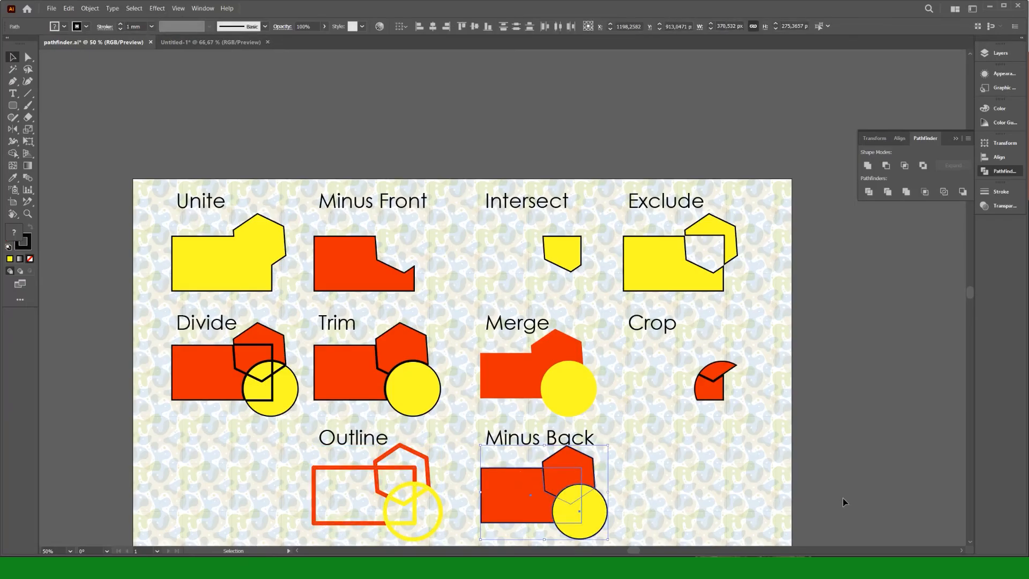
click(963, 193)
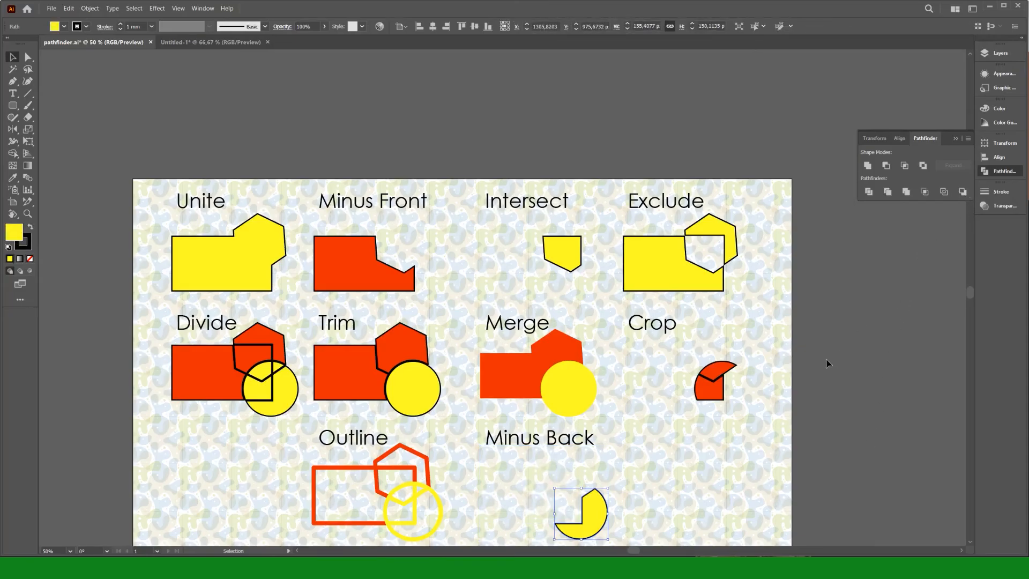
scroll(827, 360, down, 3)
- In the Untitled-1 document, cut each of the upper car's two windows with a diagonal Knife stroke
click(207, 43)
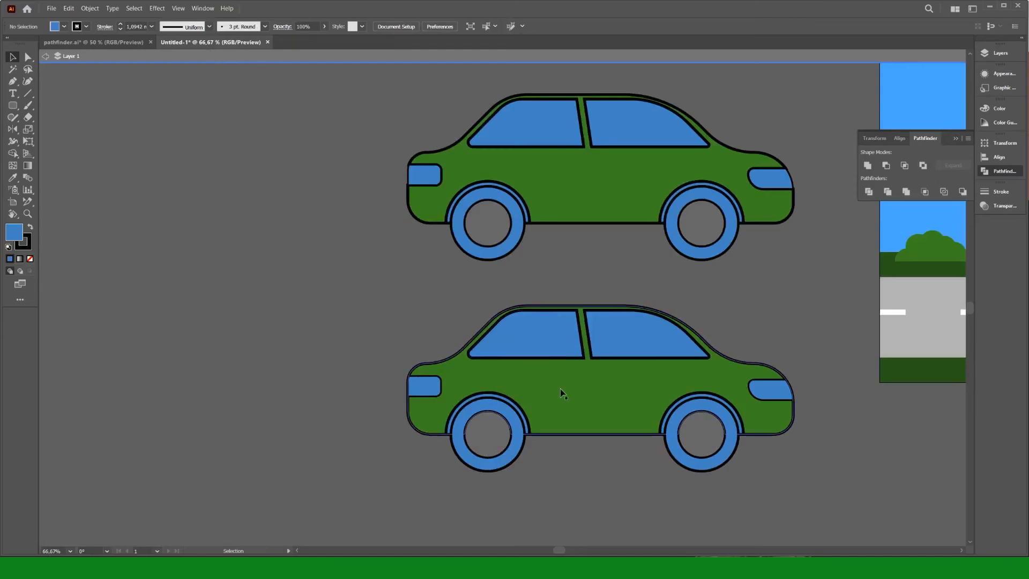
click(608, 335)
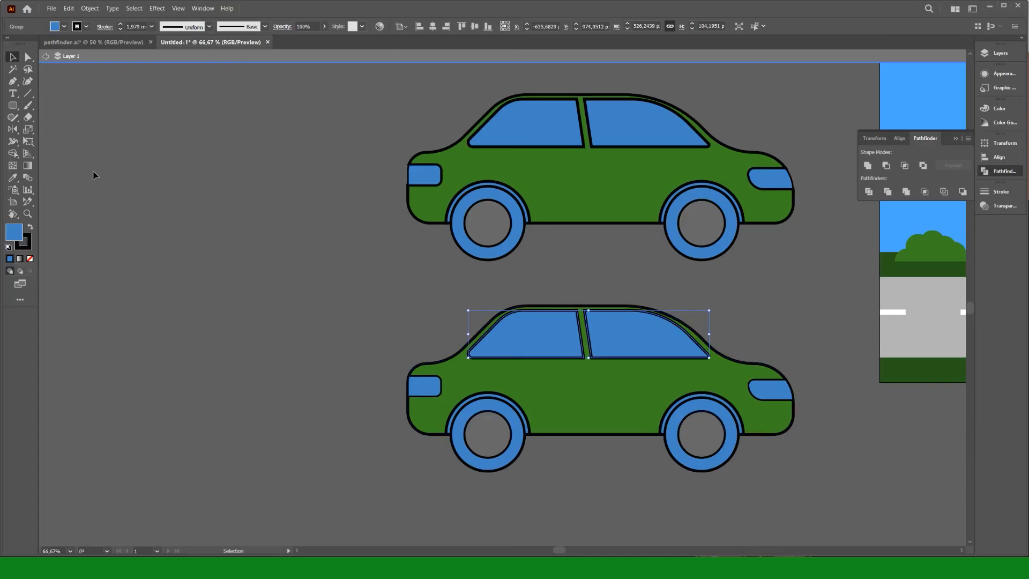
drag(27, 116, 62, 142)
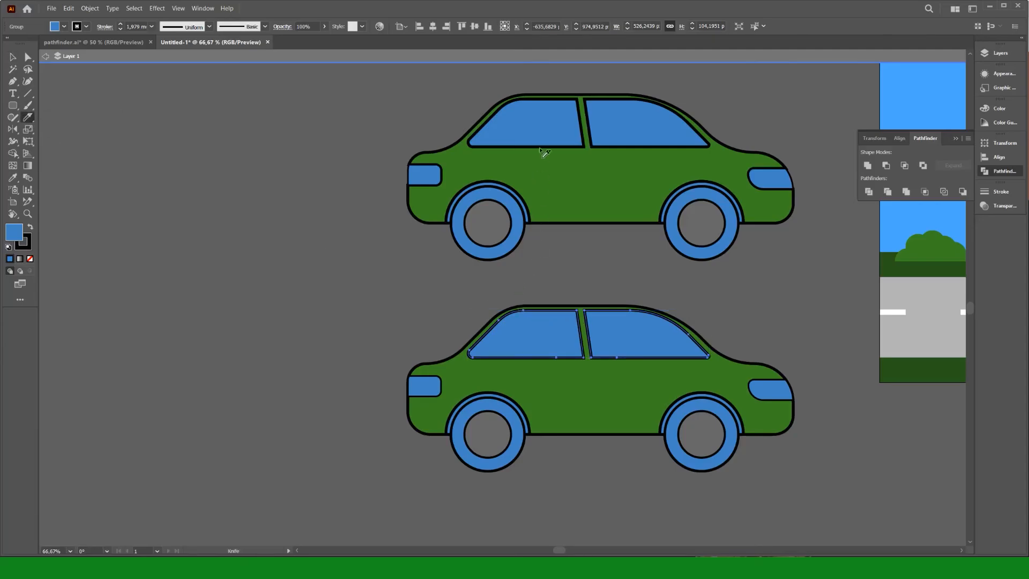
key(v)
ctrl+click(542, 131)
mouse_move(506, 76)
mouse_down()
mouse_move(594, 185)
mouse_move(615, 194)
mouse_up()
ctrl+click(627, 118)
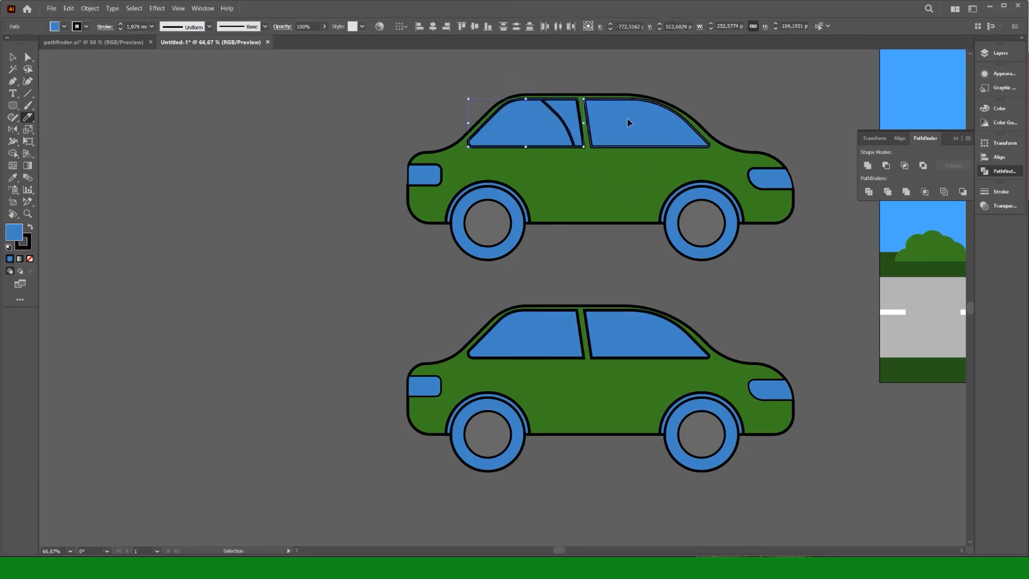
drag(599, 71, 672, 161)
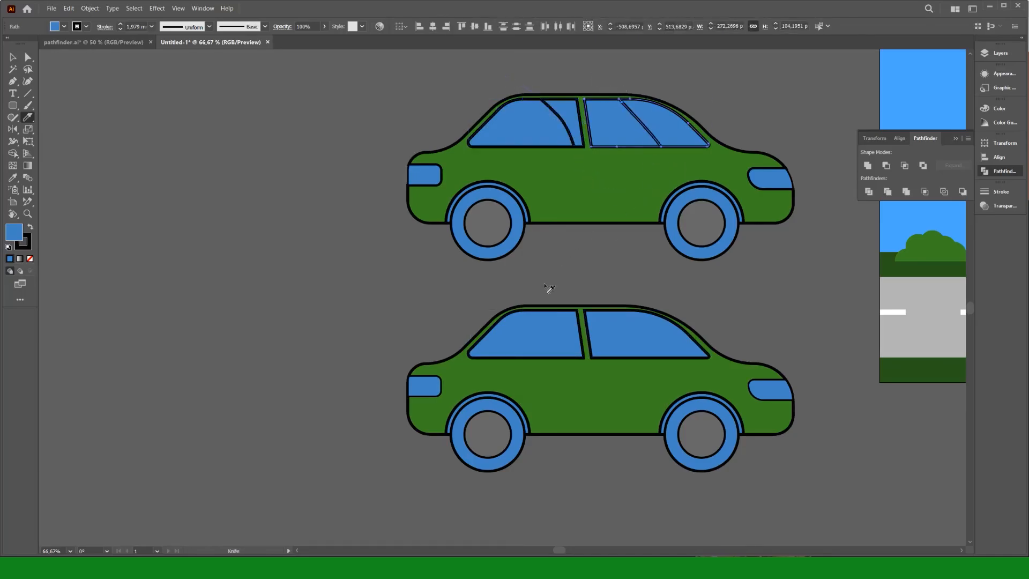
- Cut each of the lower car's two windows with a diagonal Knife stroke
ctrl+click(538, 322)
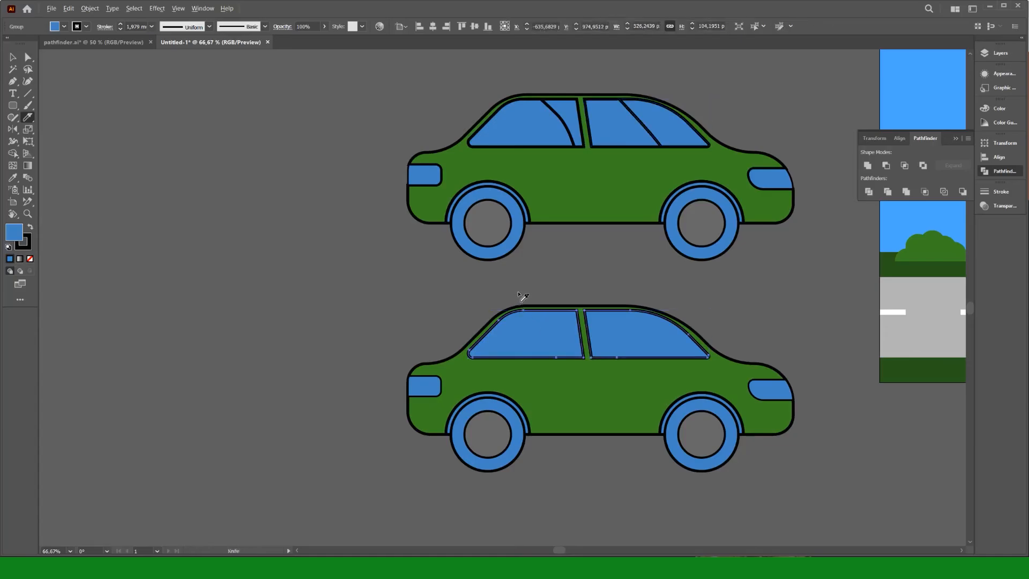
drag(519, 292, 576, 378)
drag(613, 296, 670, 377)
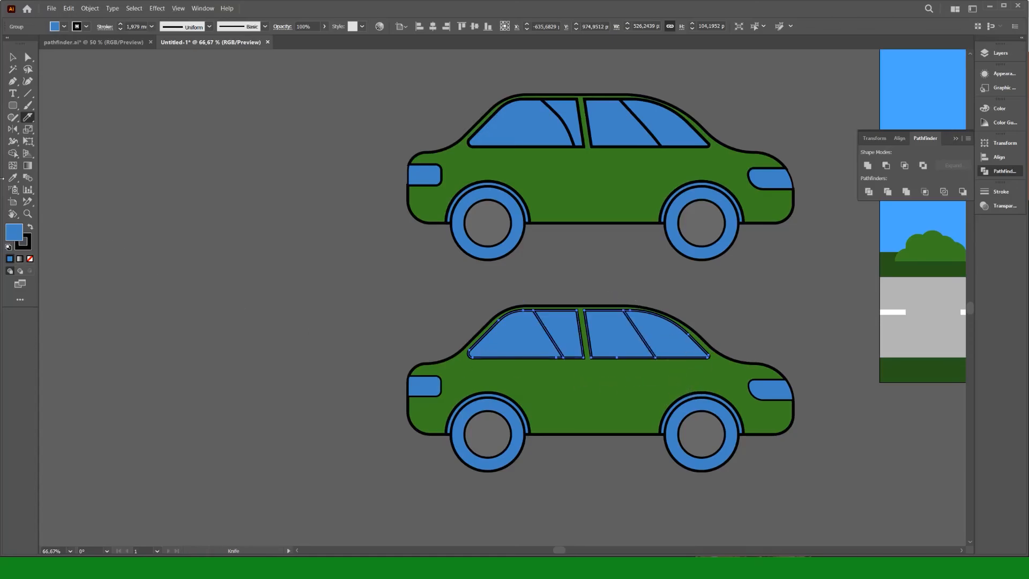
- Draw a rounded rear bumper about 75 × 47 px on the lower car, copy it to the front, and copy both bumpers to the upper car
click(13, 106)
drag(393, 408, 427, 429)
click(13, 58)
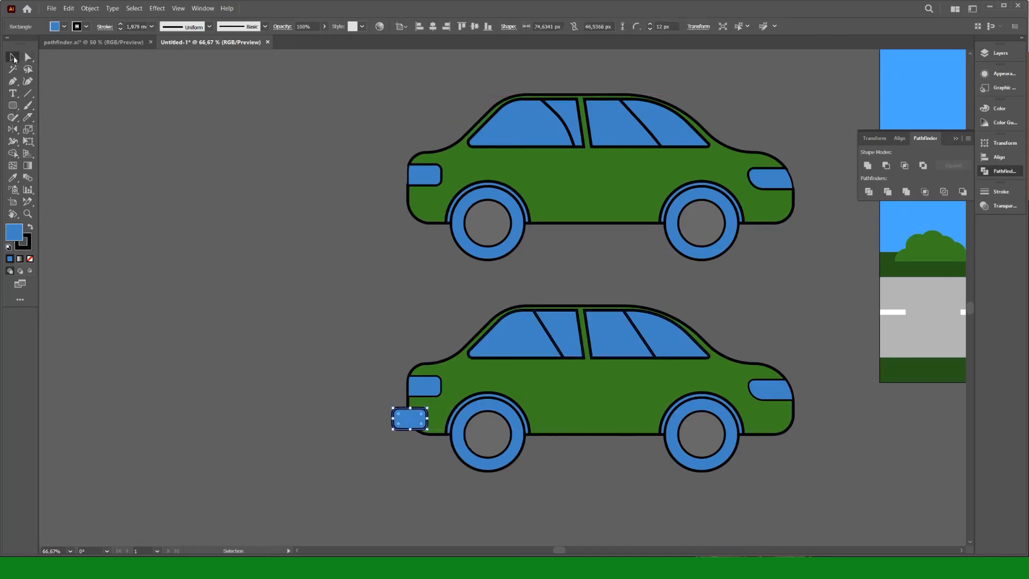
drag(411, 426, 794, 426)
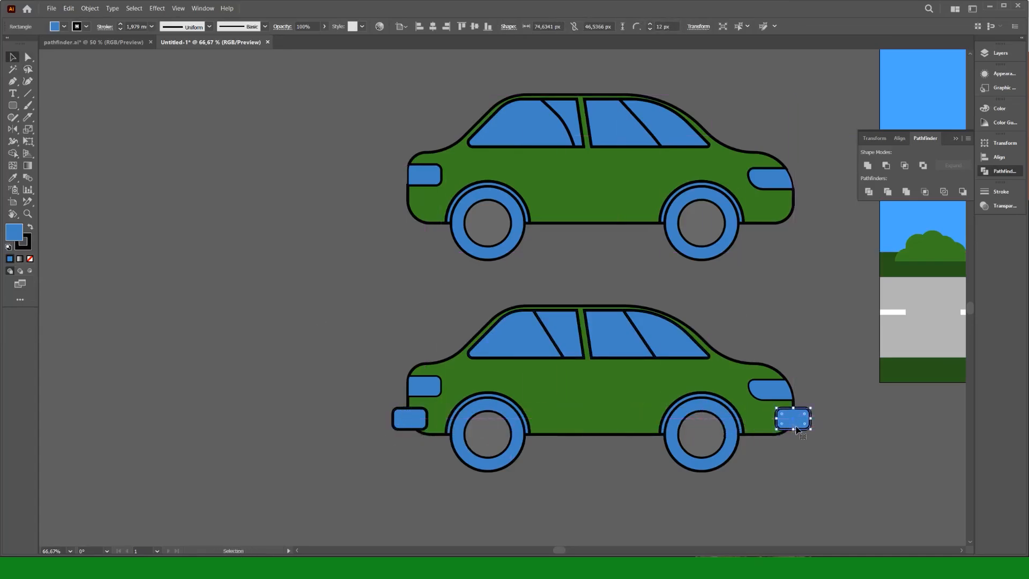
shift+click(414, 422)
drag(414, 421, 394, 207)
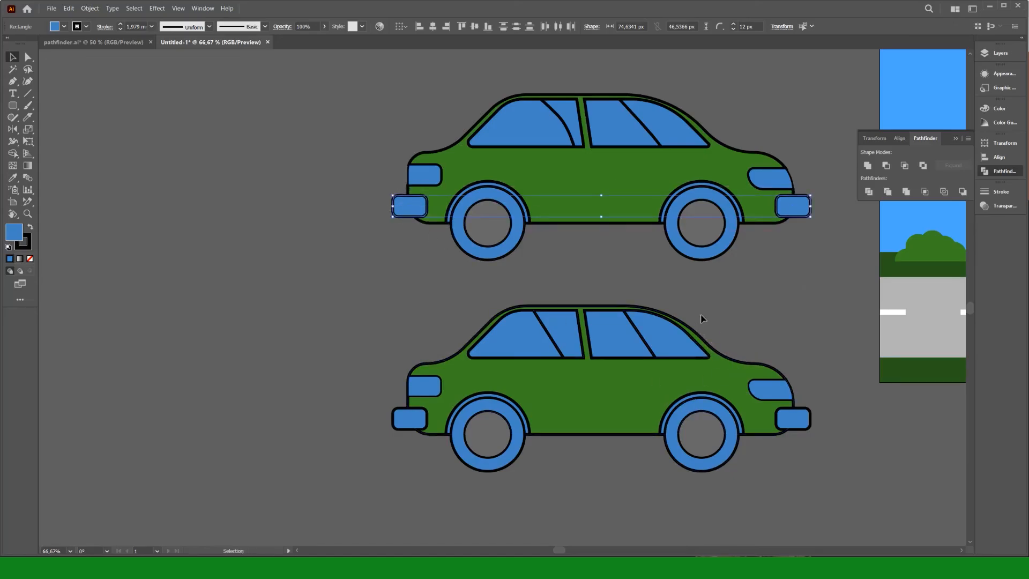
- Remove the stroke from all parts of both cars
shift+click(792, 419)
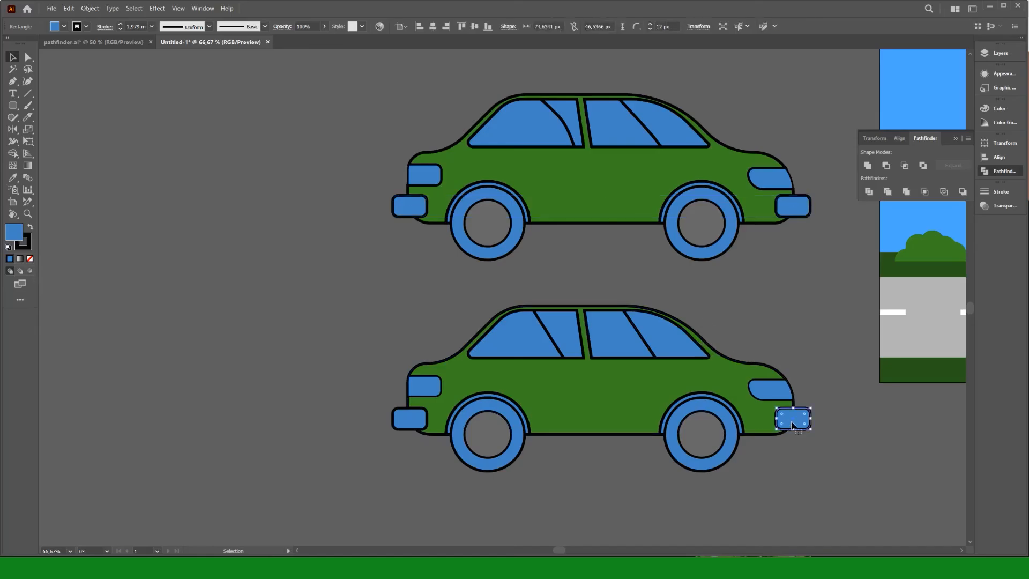
shift+click(410, 418)
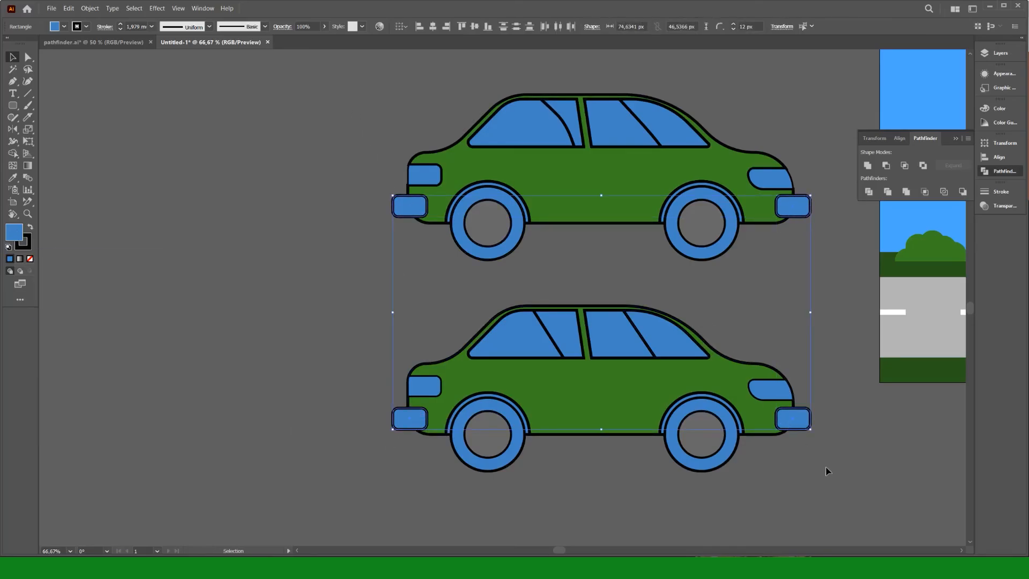
key(ctrl+a)
click(86, 27)
click(39, 34)
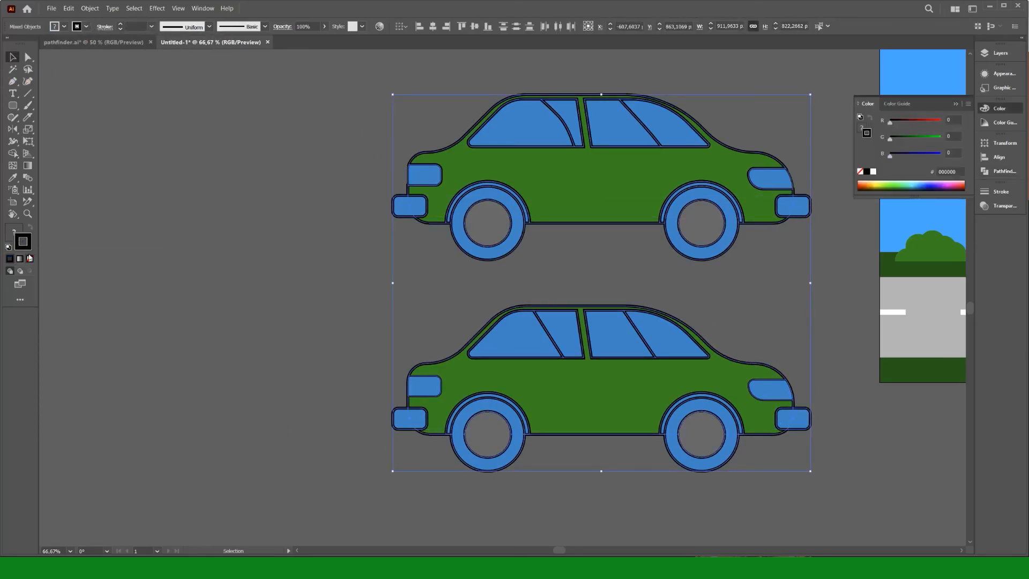
click(278, 241)
- Fill the front and rear bumpers of both cars with medium grey
click(409, 418)
shift+click(410, 206)
shift+click(792, 206)
shift+click(793, 418)
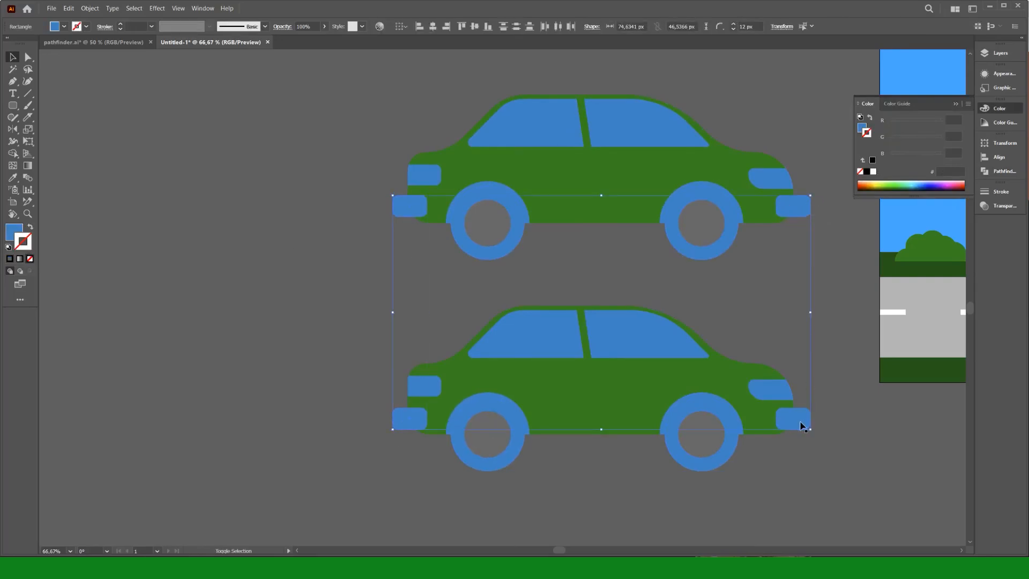
double_click(21, 228)
click(543, 254)
click(788, 190)
- Fill the wheel-arch shapes of both cars with dark grey
click(742, 431)
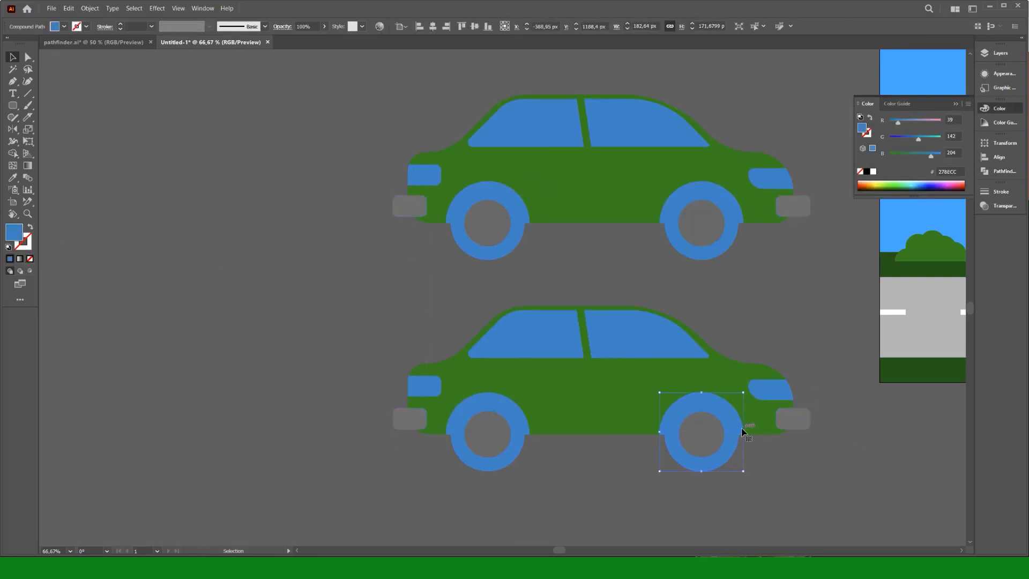
shift+click(528, 423)
shift+click(531, 212)
shift+click(670, 209)
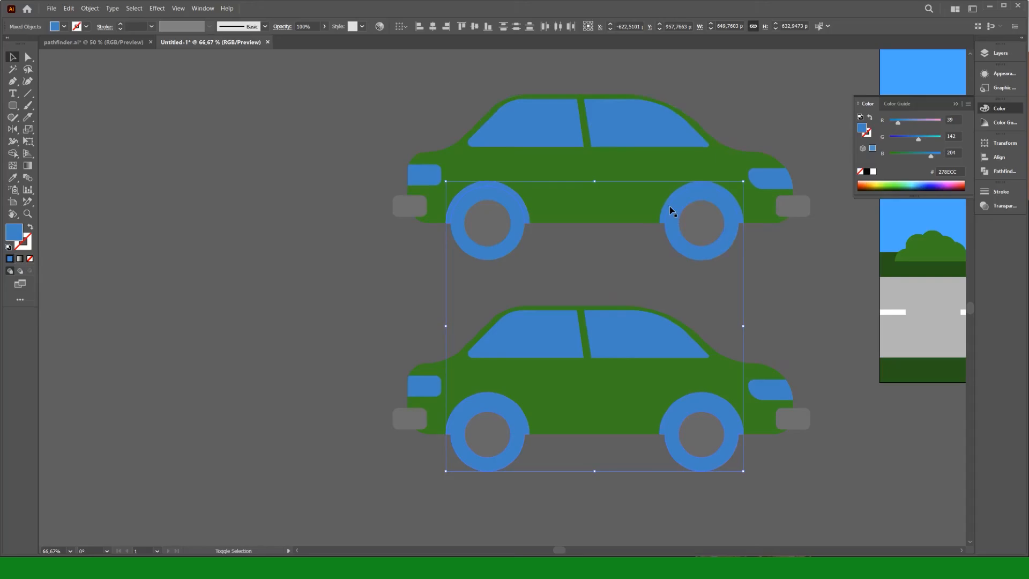
double_click(15, 231)
click(554, 287)
click(786, 193)
- Fill the four tyre rings of both cars with dark grey
click(524, 243)
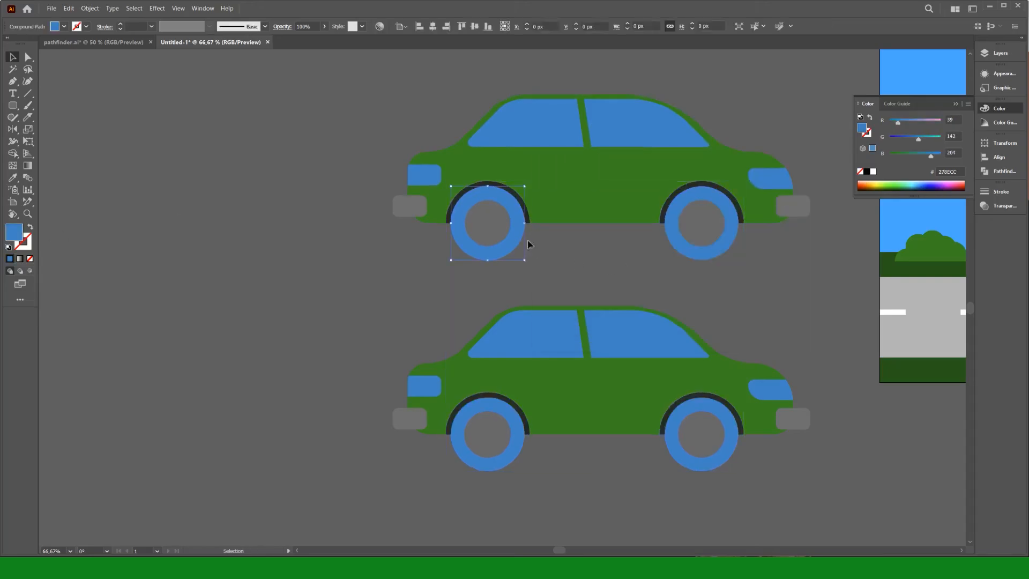
shift+click(671, 230)
shift+click(671, 437)
shift+click(523, 436)
double_click(15, 232)
click(551, 285)
click(776, 193)
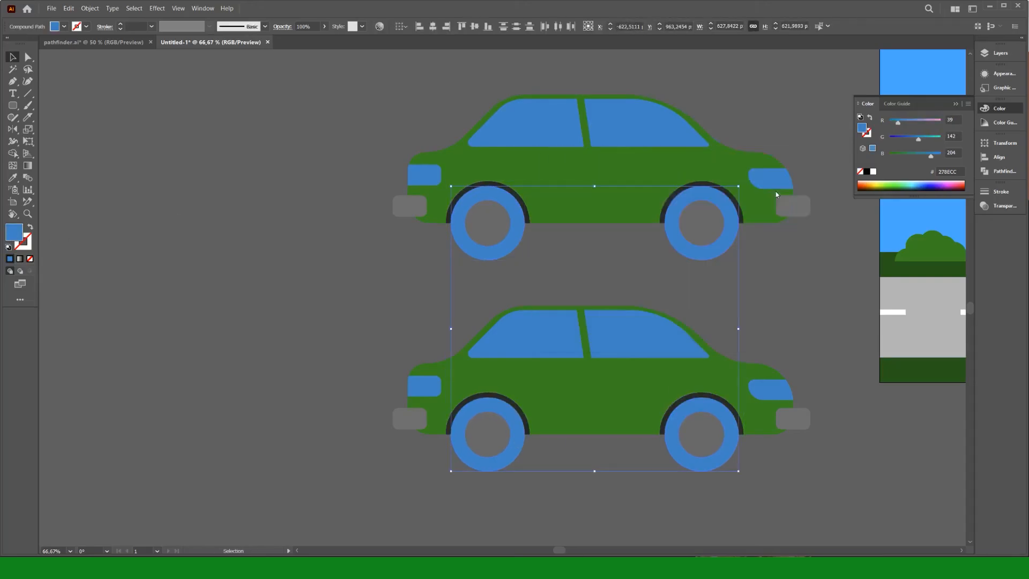
- Fill the wheel hubs of both cars with light grey
click(494, 228)
double_click(15, 232)
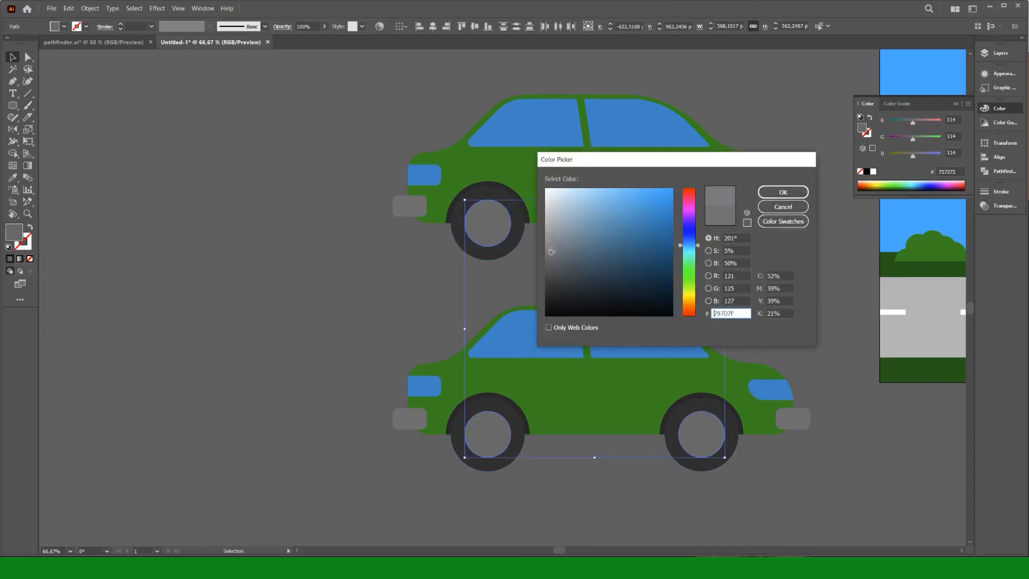
drag(551, 251, 547, 232)
click(783, 192)
- Recolor the upper car's body to yellow
click(629, 187)
double_click(15, 232)
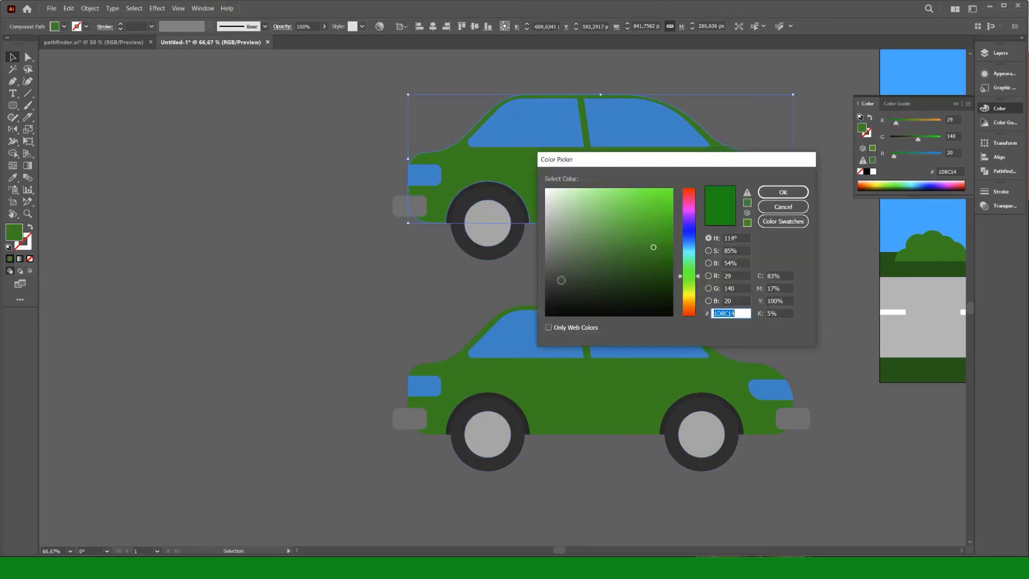
click(689, 294)
click(653, 208)
click(783, 192)
- Recolor the lower car's body to dark purple
click(586, 423)
double_click(17, 233)
click(689, 242)
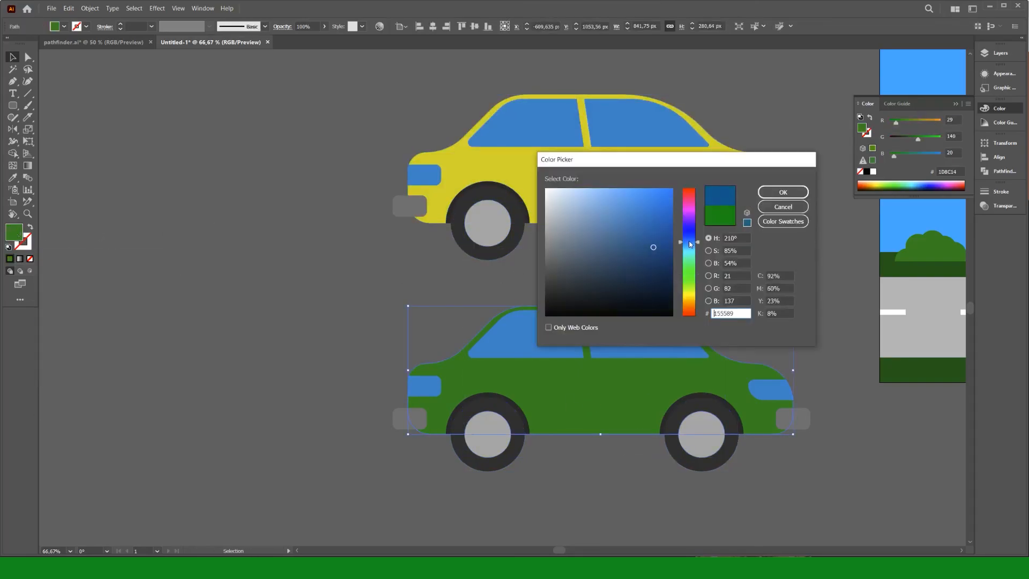
drag(690, 244, 689, 203)
click(783, 192)
- Fill the rear lights of both cars with bright red
click(425, 386)
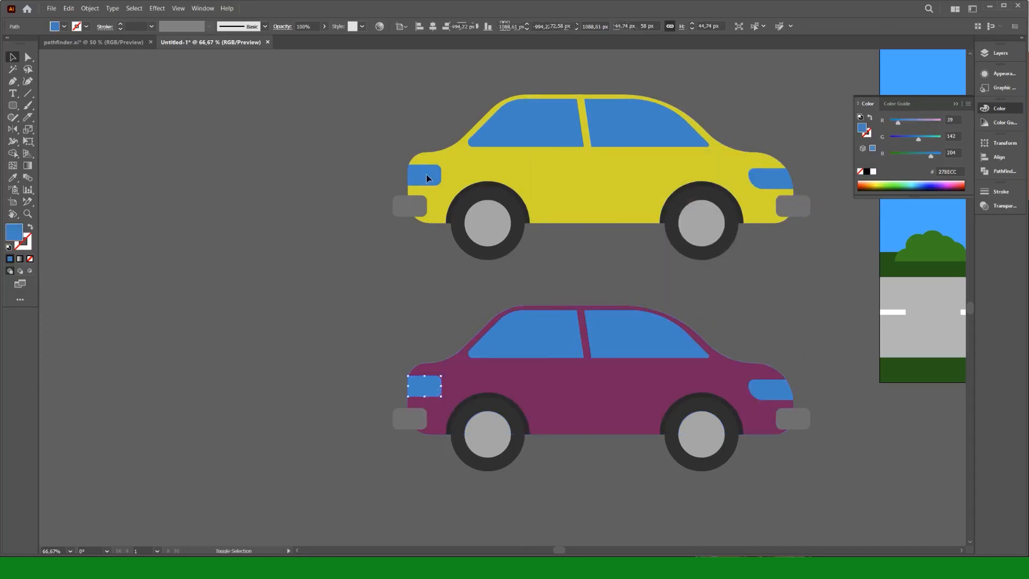
shift+click(426, 178)
double_click(15, 232)
drag(690, 241, 689, 194)
click(664, 196)
click(784, 193)
- Fill the headlights of both cars with dark yellow BAAF24 and deselect them
click(768, 179)
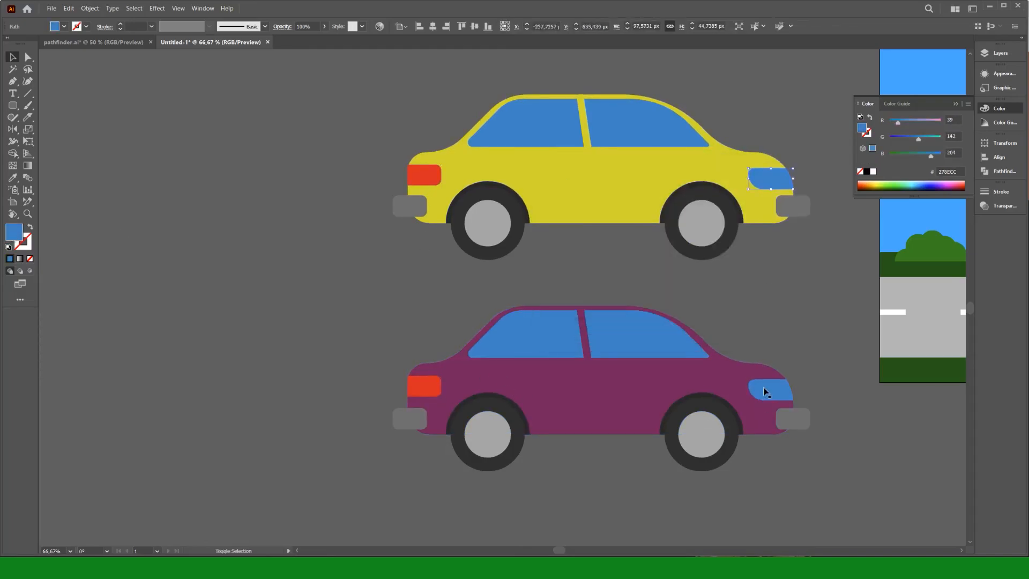
shift+click(765, 393)
double_click(15, 231)
drag(689, 241, 689, 297)
click(645, 213)
click(783, 192)
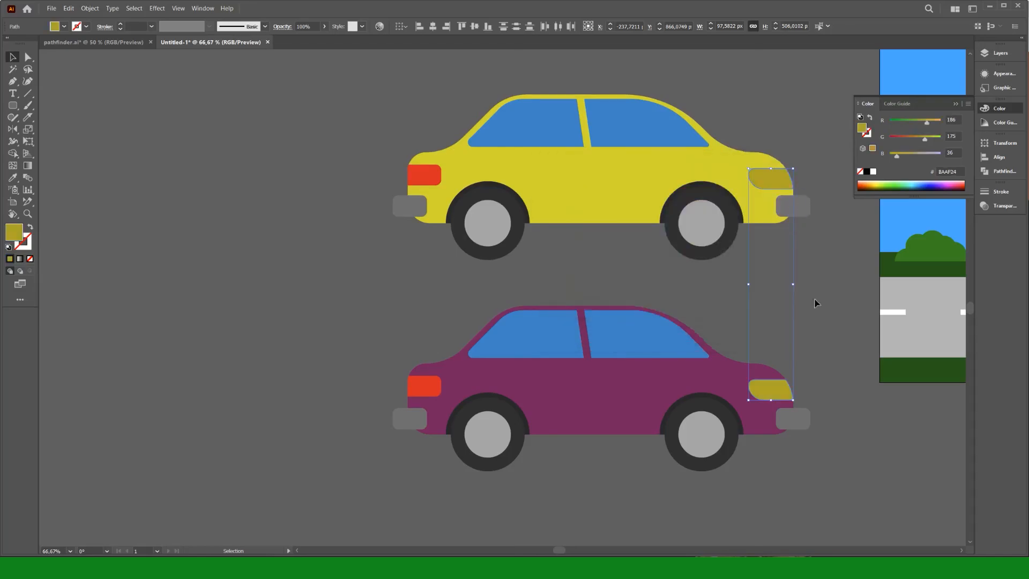
click(817, 277)
- Fill the front cut pieces of the upper car's two windows with lighter blue 4AAAD3 as reflections
click(662, 126)
shift+click(565, 128)
shift+click(668, 339)
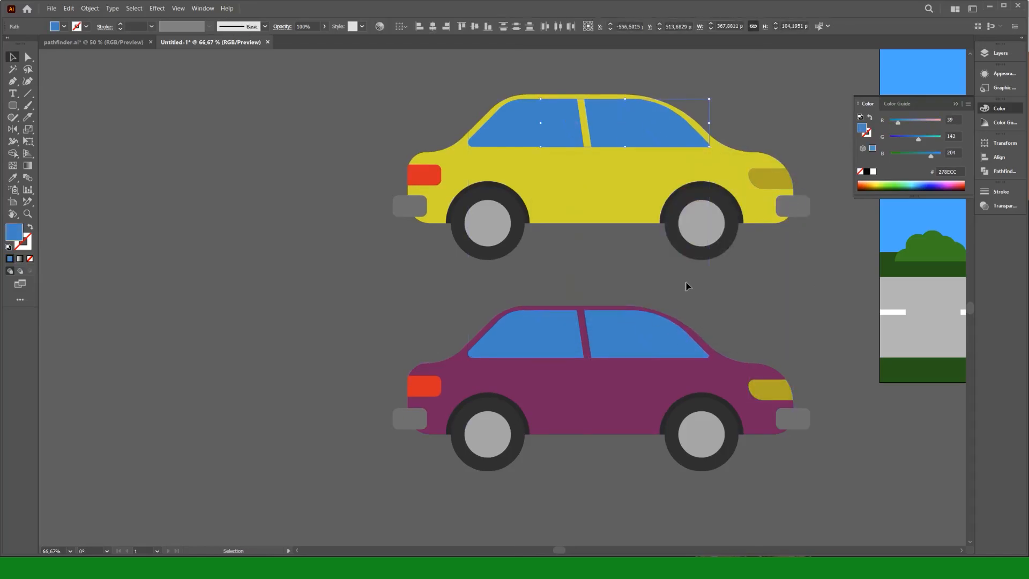
double_click(15, 232)
drag(646, 212, 627, 211)
click(783, 193)
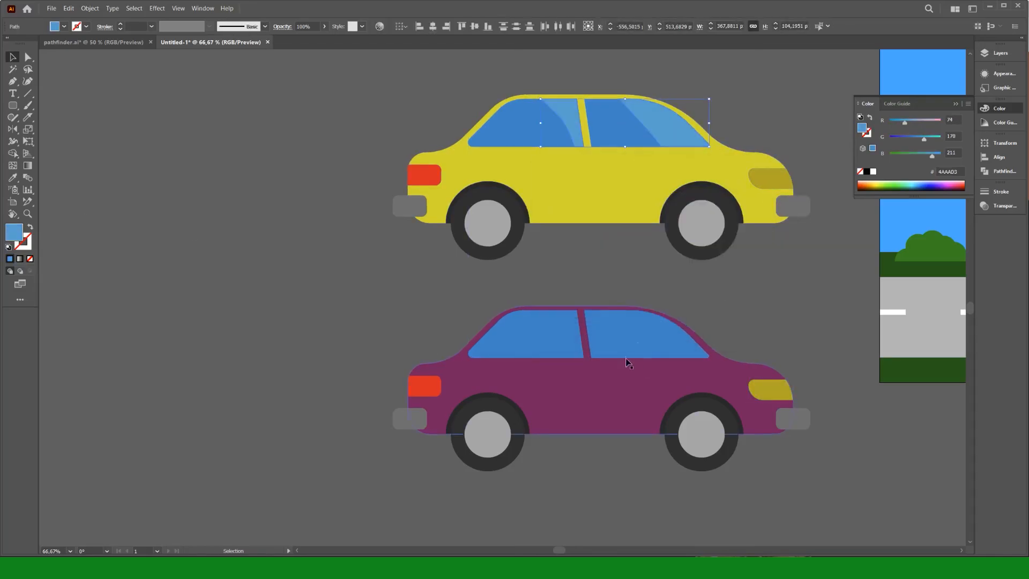
- Fill the front cut pieces of the lower car's two windows with lighter blue 45A7D8 as reflections and deselect them
right_click(627, 333)
click(659, 407)
click(671, 338)
shift+click(565, 338)
double_click(15, 232)
click(633, 208)
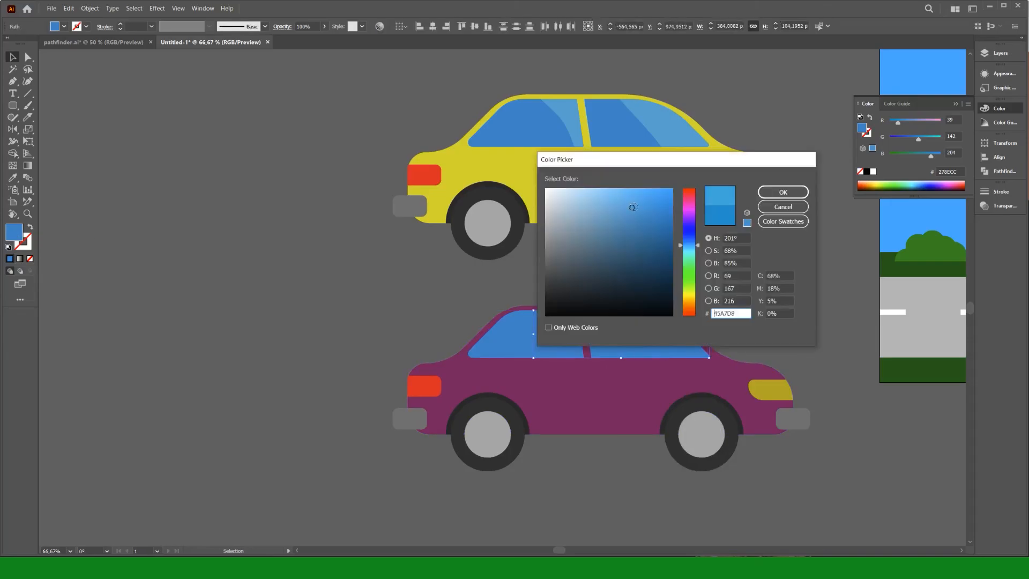
click(783, 192)
click(788, 284)
- Fill the front and rear bumpers of both cars with light gray B5B5B5
scroll(721, 293, down, 1)
click(775, 391)
shift+click(487, 387)
shift+click(484, 231)
shift+click(774, 231)
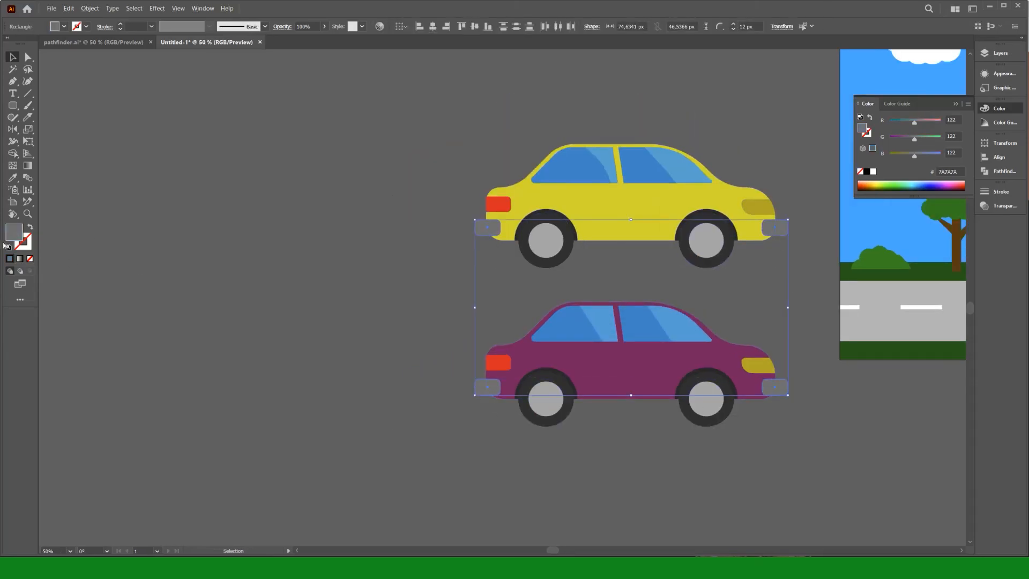
double_click(14, 232)
click(545, 225)
click(783, 192)
- Shift the front bumpers of both cars slightly inward toward the car bodies and deselect them
click(790, 445)
drag(790, 444, 780, 228)
drag(785, 230, 780, 231)
click(797, 279)
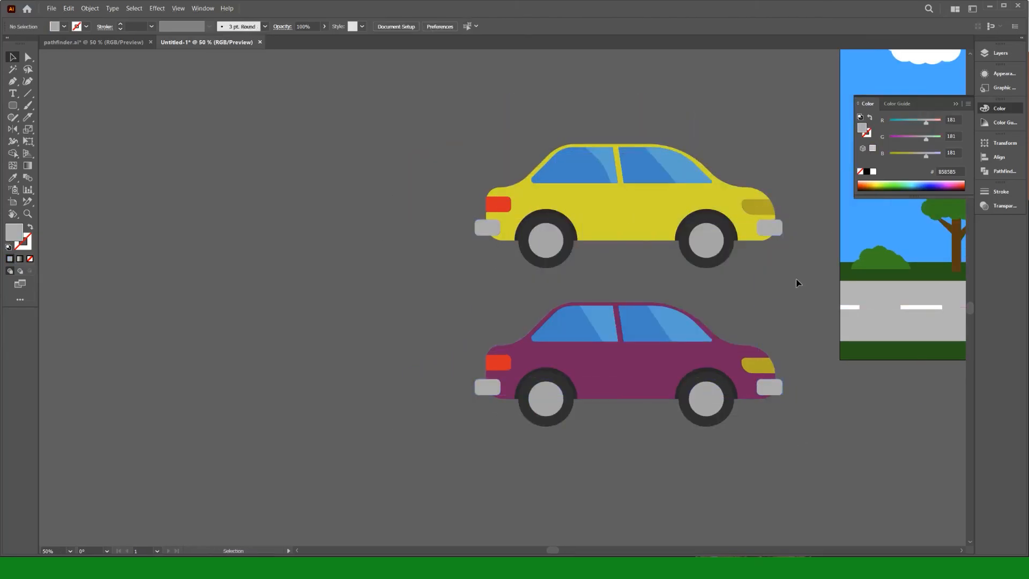
- Group the parts of each car so that each one can be moved as a single object
drag(792, 383, 772, 182)
key(ctrl+g)
right_click(659, 183)
click(675, 249)
click(775, 314)
- Scale both cars down together to about half size and move the yellow car onto the left part of the road
scroll(727, 300, down, 1)
drag(851, 313, 477, 314)
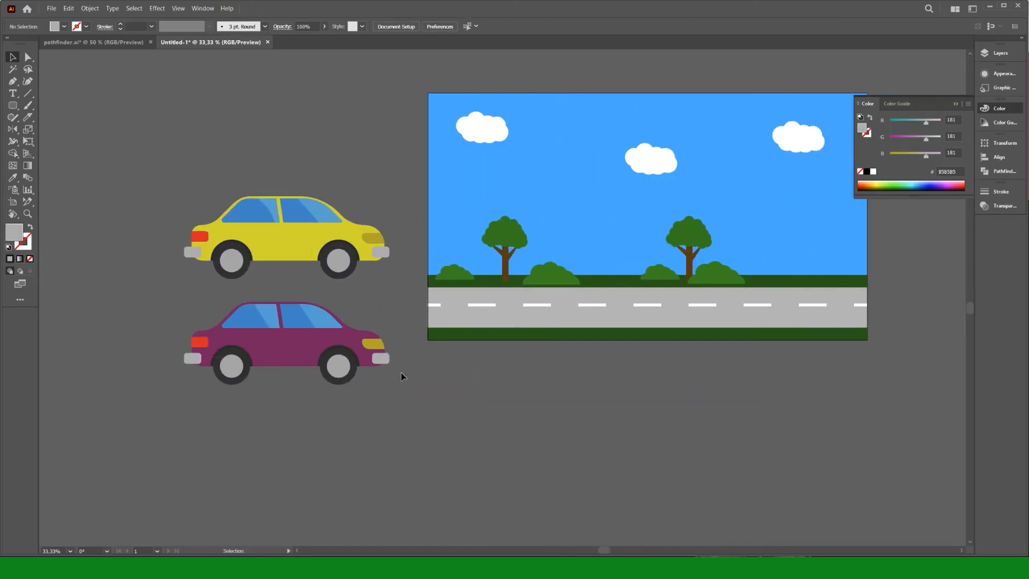
key(ctrl+a)
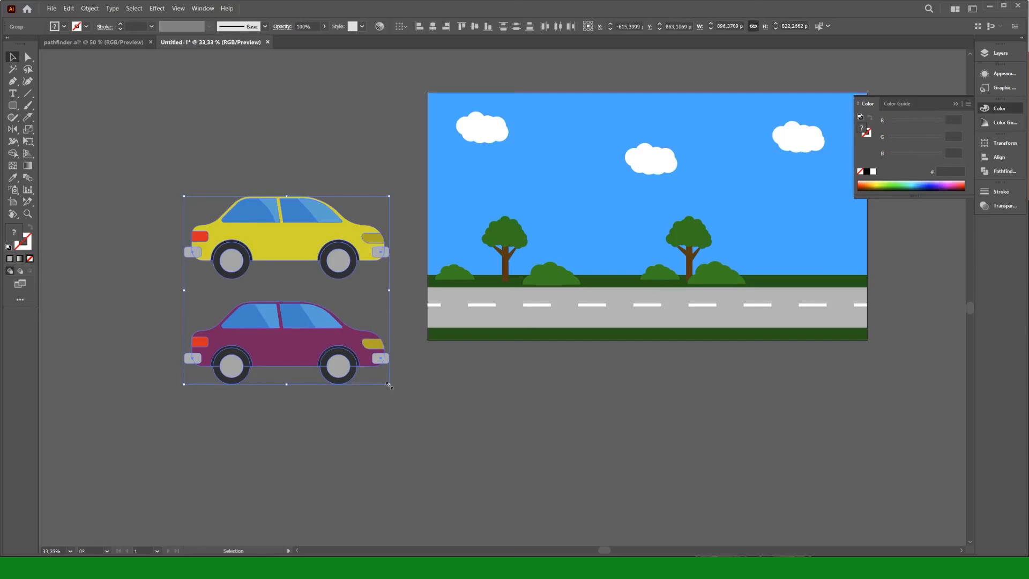
drag(389, 384, 292, 323)
click(291, 324)
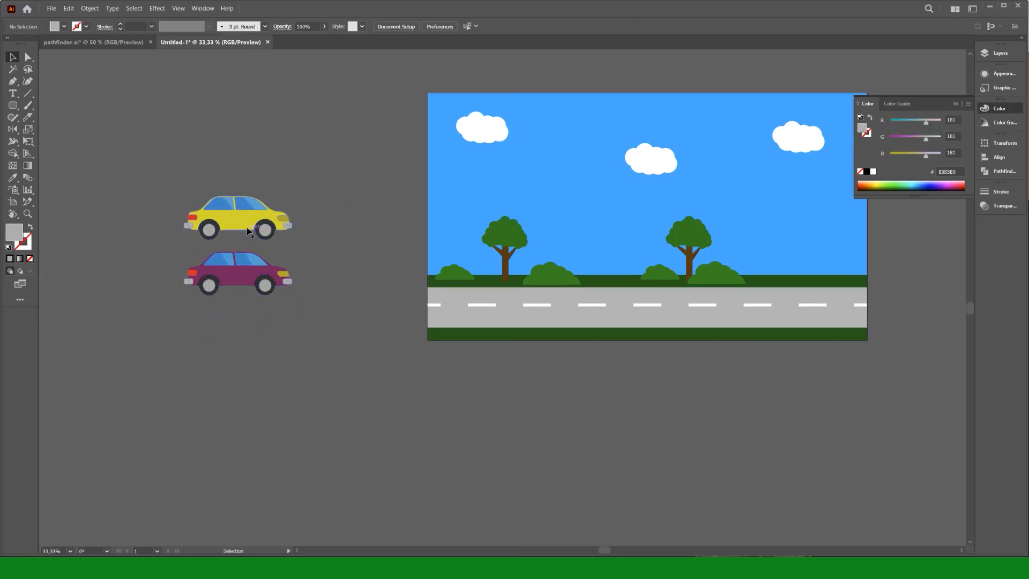
drag(247, 231, 525, 314)
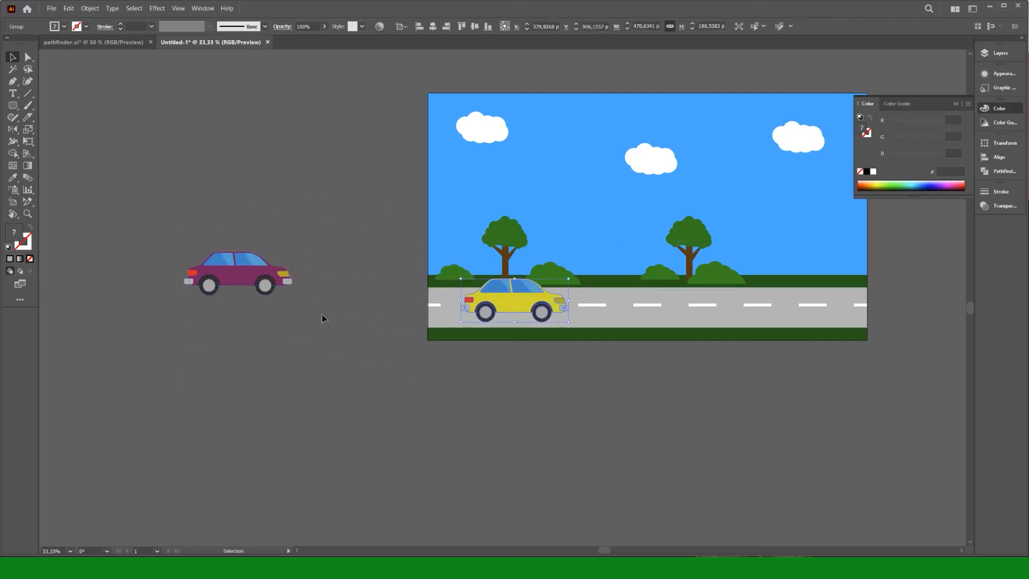
- Reflect the purple car across the vertical axis so it faces the opposite way, without making a copy
click(218, 272)
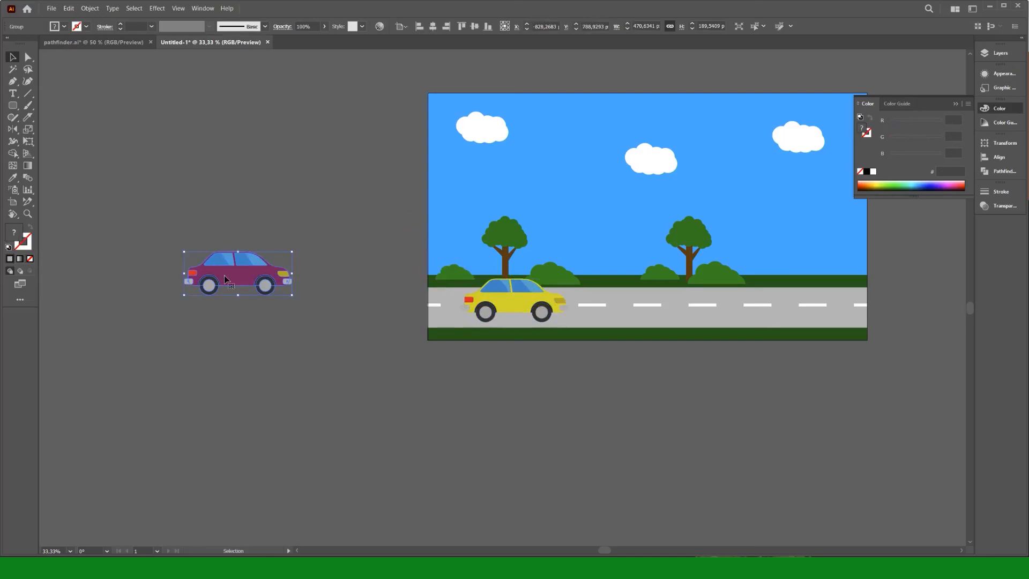
key(o)
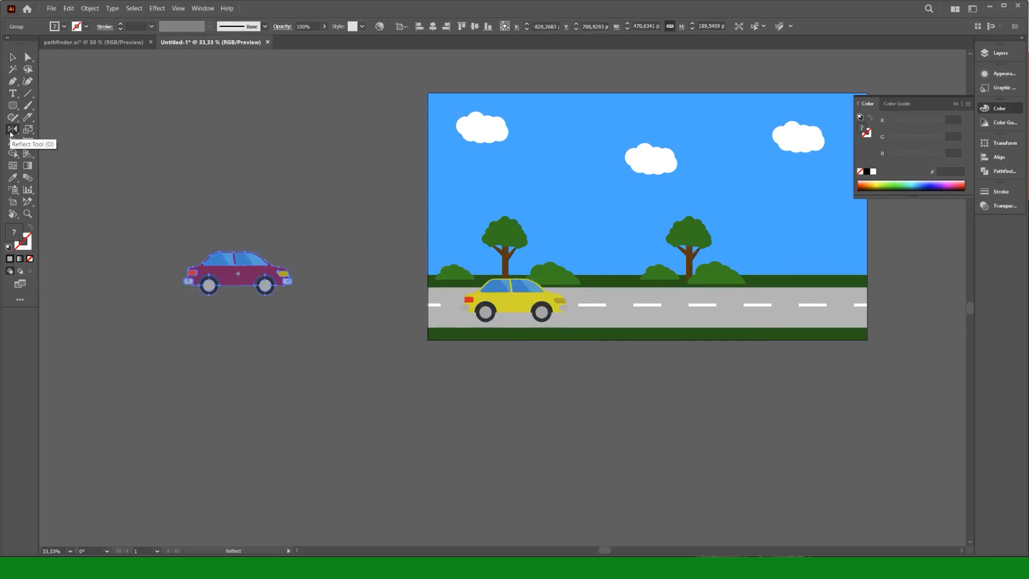
key(Return)
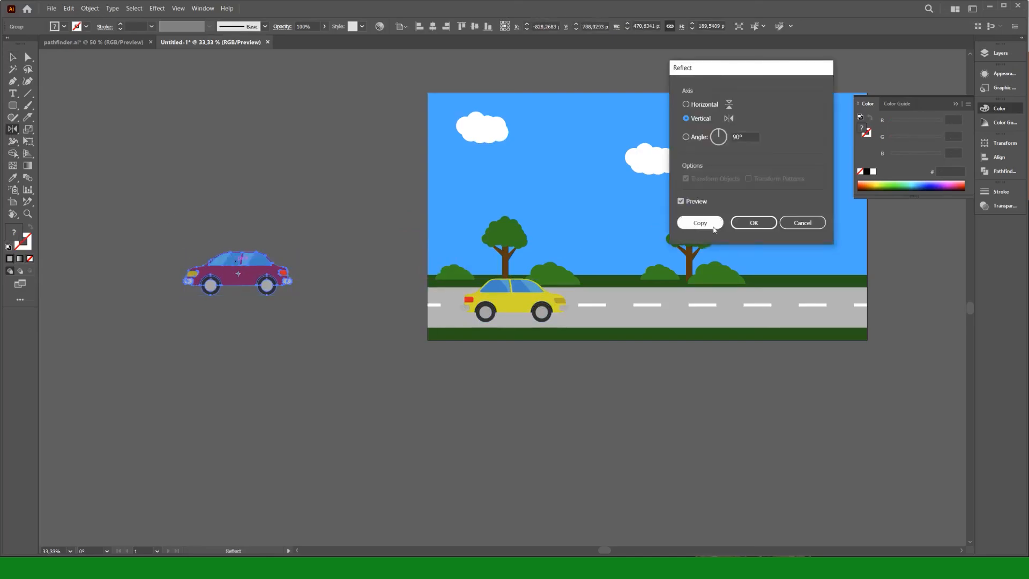
click(749, 225)
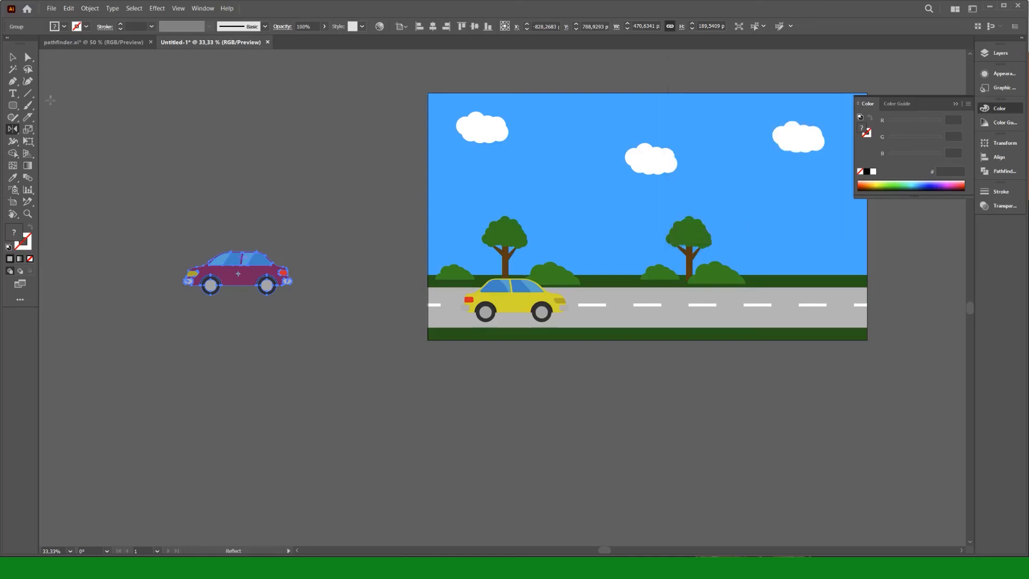
- Place the purple car on the far lane at the right part of the road and deselect it
click(13, 58)
drag(232, 275, 749, 279)
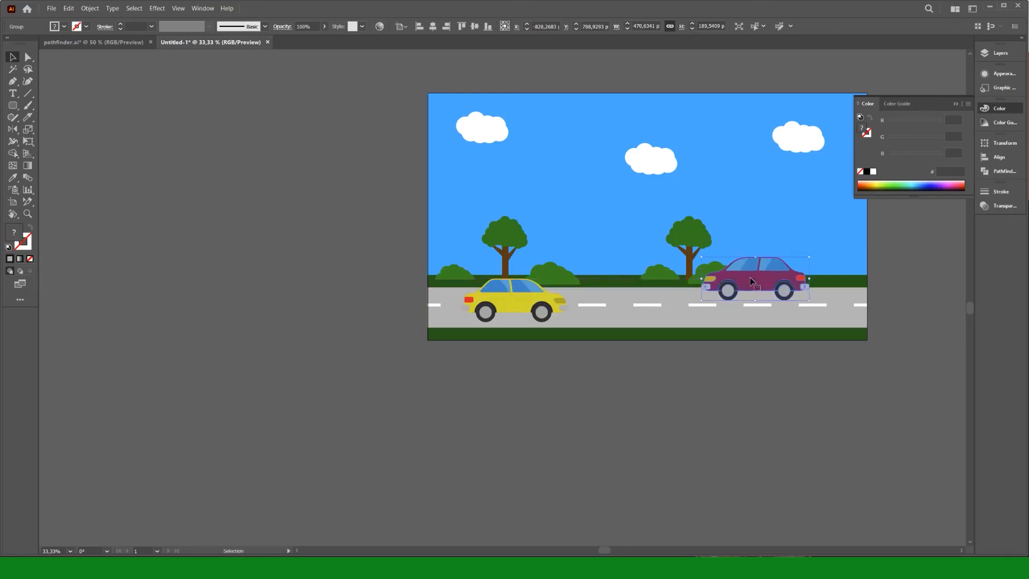
click(842, 408)
scroll(740, 266, up, 1)
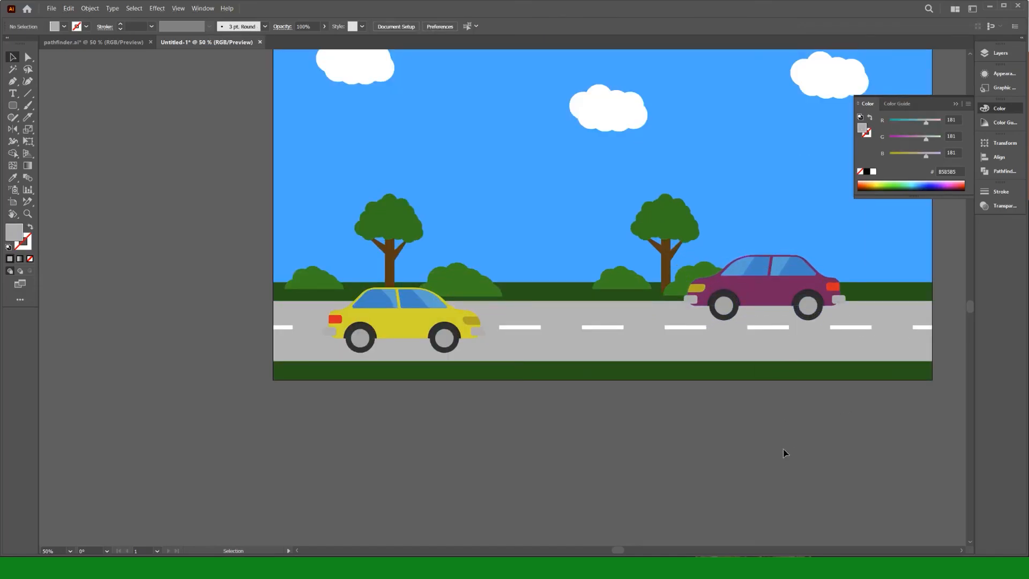
scroll(720, 405, down, 1)
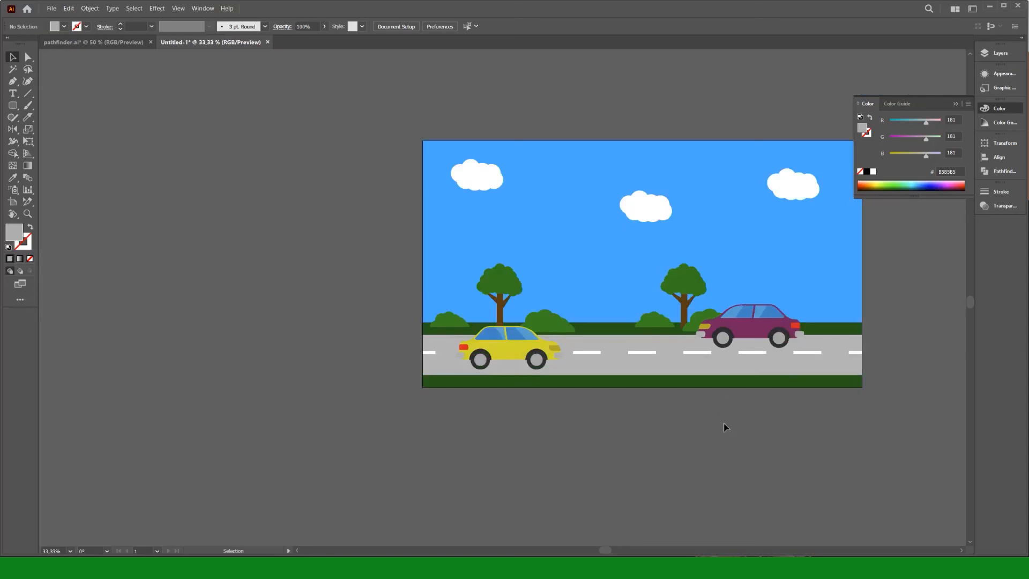